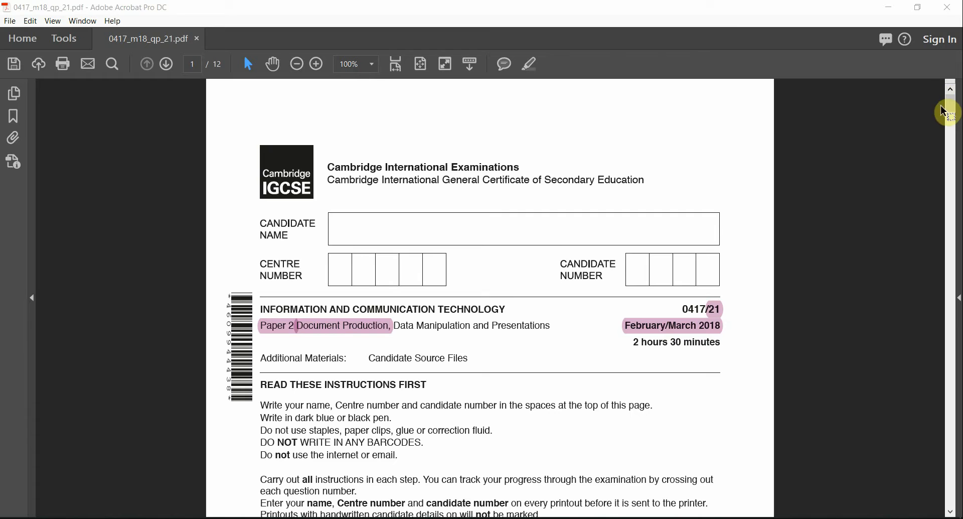
# Scroll to the Task 4 mail merge instructions and highlight 1803MEMO in pink
pyautogui.moveTo(944, 112); pyautogui.dragTo(950, 384)
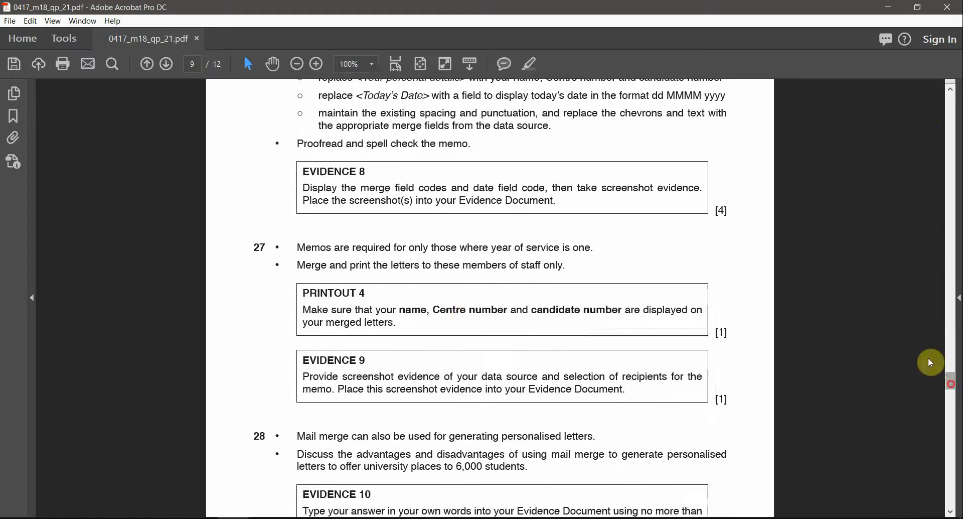
pyautogui.scroll(10, 458, 340)
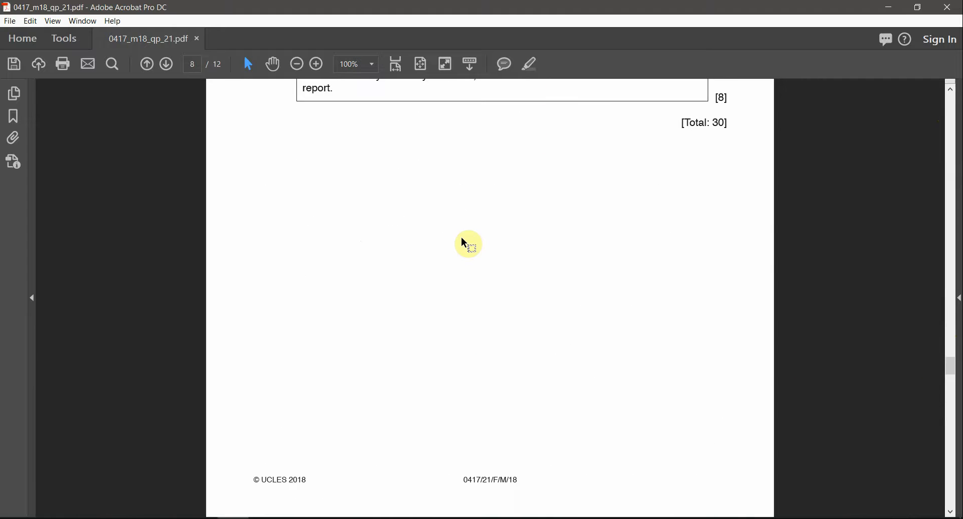
pyautogui.scroll(-5, 468, 244)
pyautogui.scroll(2, 463, 236)
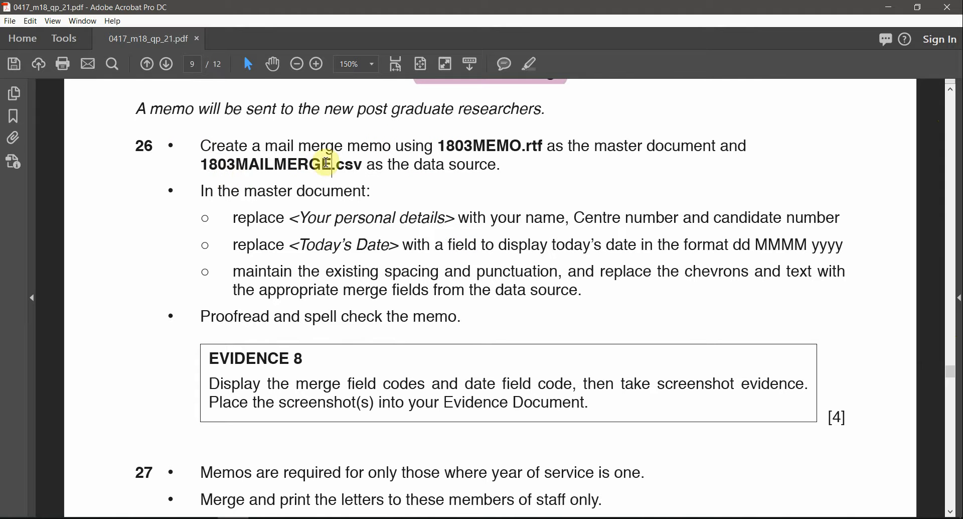
pyautogui.doubleClick(484, 147)
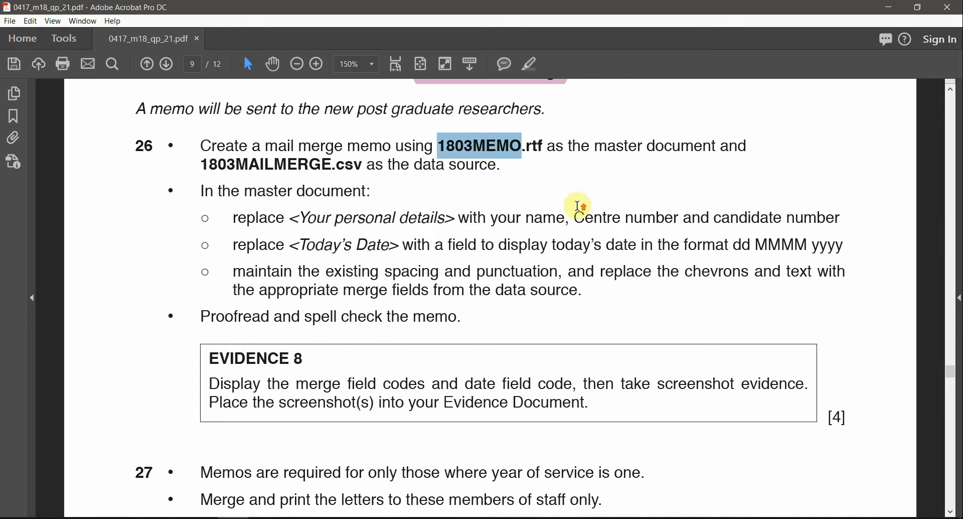
pyautogui.scroll(1, 578, 206)
pyautogui.scroll(-2, 578, 206)
pyautogui.click(528, 67)
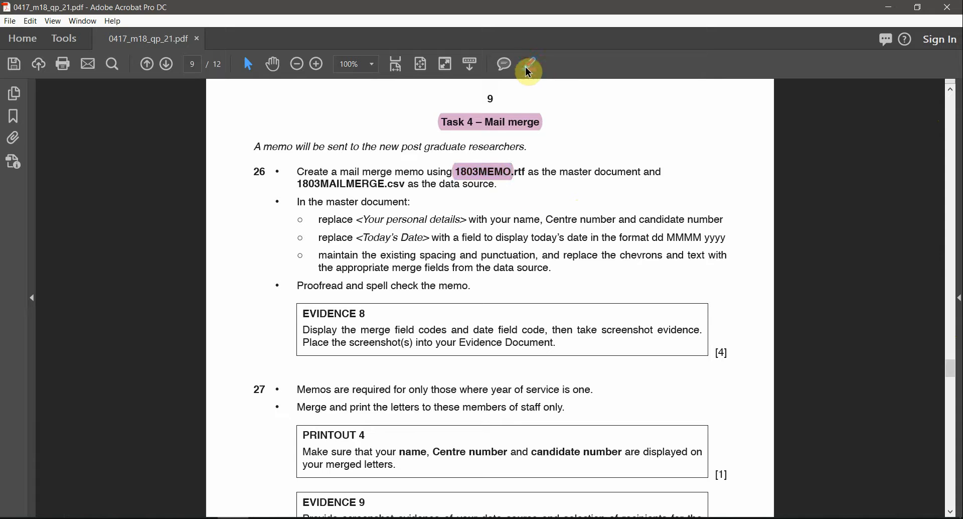
# Highlight 1803MAILMERGE in pink and bring up the source files folder
pyautogui.doubleClick(359, 185)
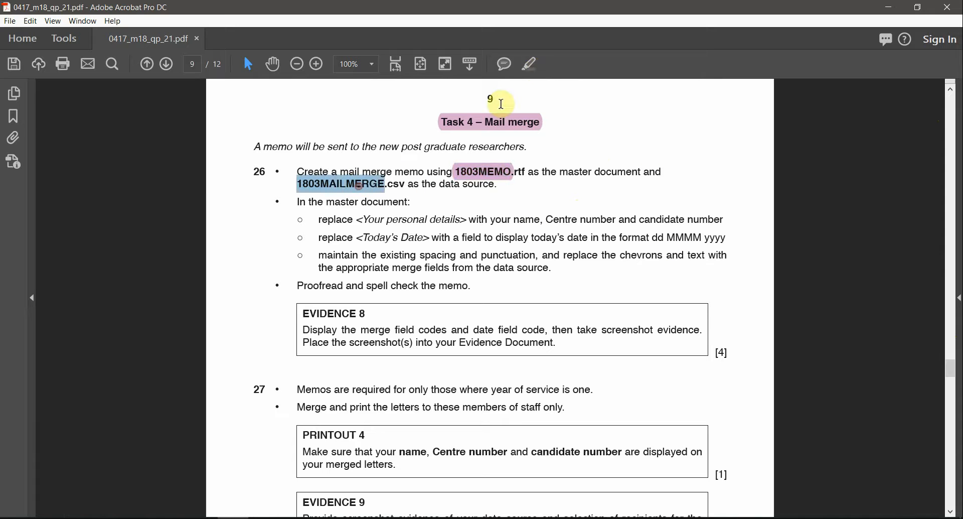
pyautogui.click(529, 64)
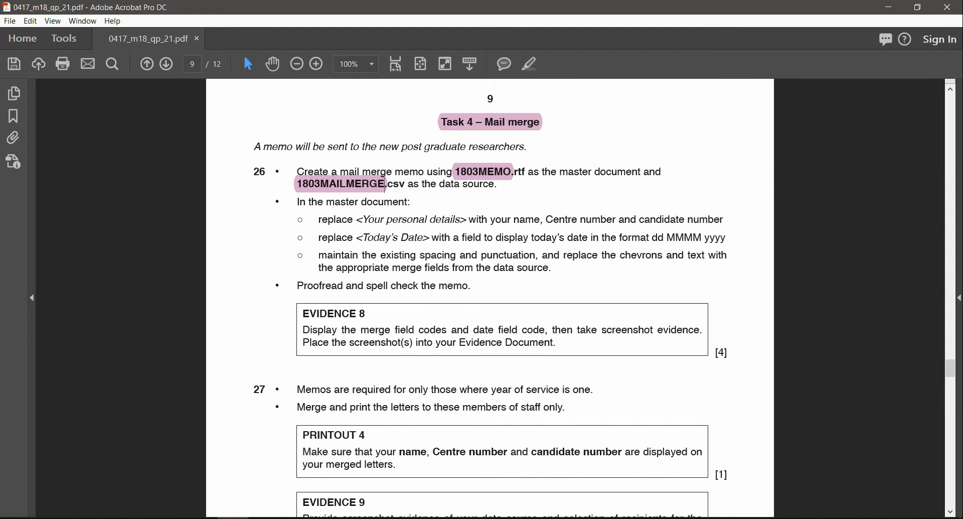
pyautogui.click(140, 517)
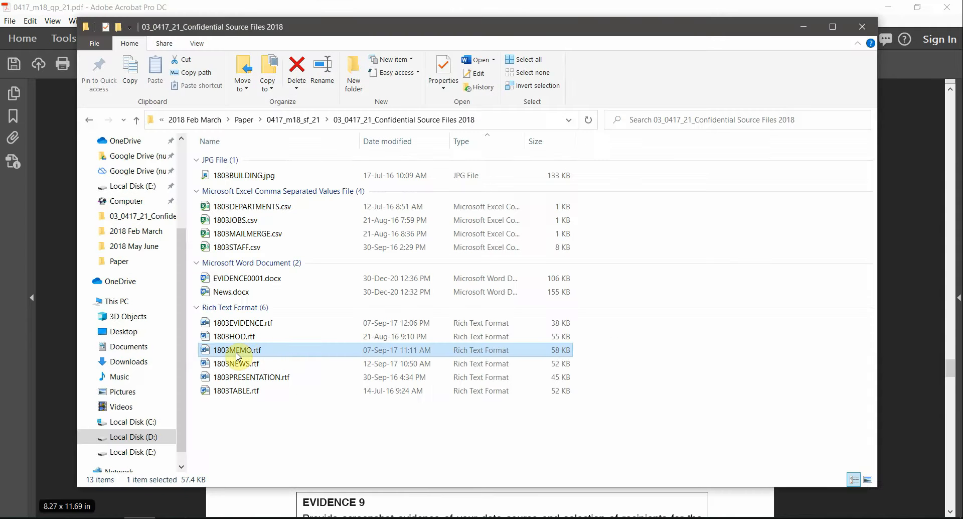
# Open 1803MEMO.rtf in Word, checking the 1803MAILMERGE highlight in the exam PDF
pyautogui.doubleClick(238, 354)
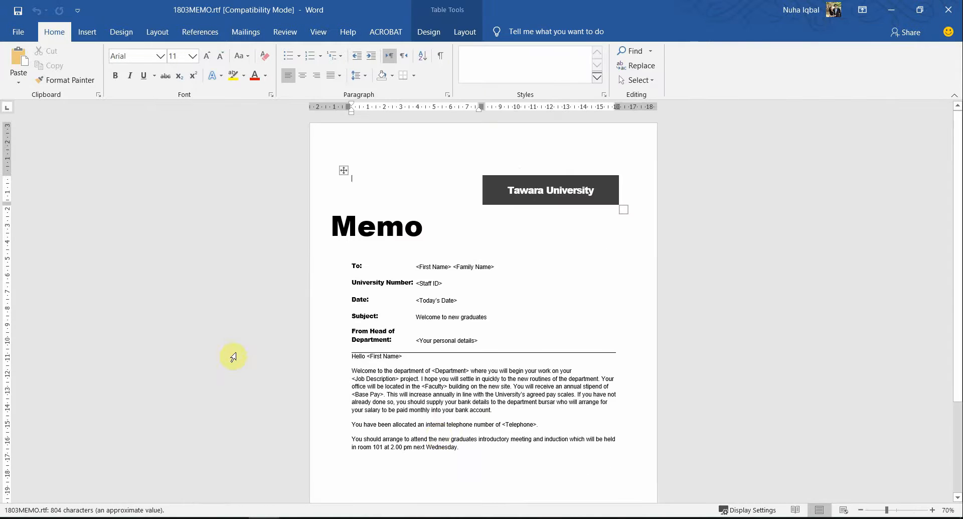
pyautogui.scroll(-3, 423, 417)
pyautogui.scroll(2, 438, 434)
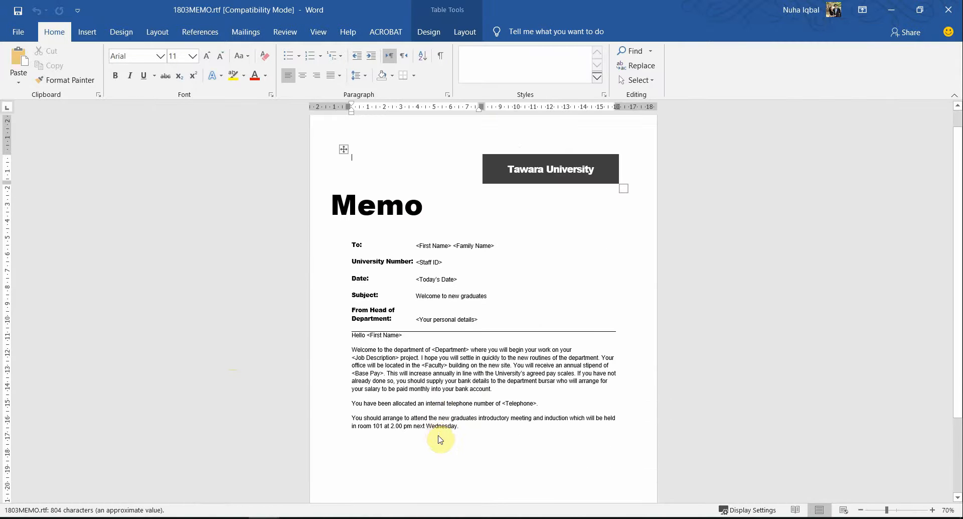
pyautogui.hotkey('alt', 'Tab')
pyautogui.hotkey('alt', 'Tab')
pyautogui.press('Tab')
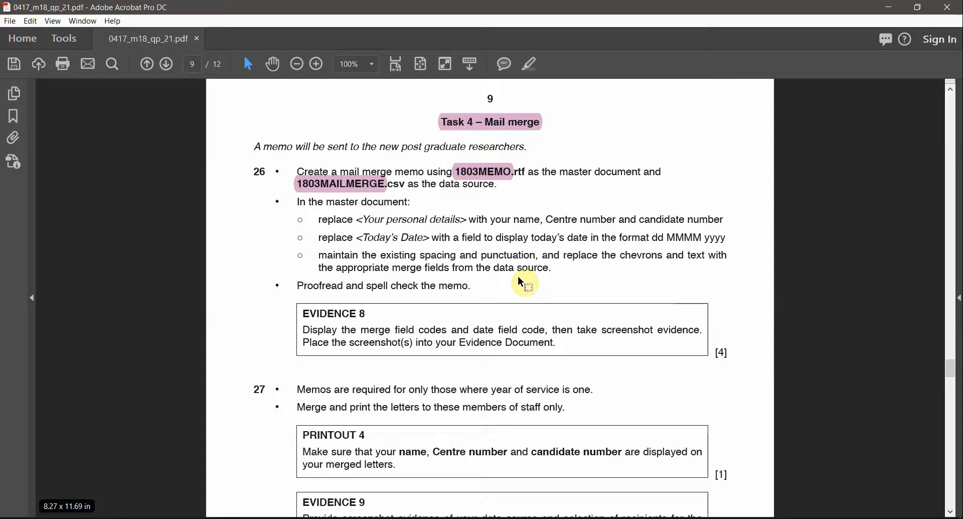
pyautogui.click(329, 188)
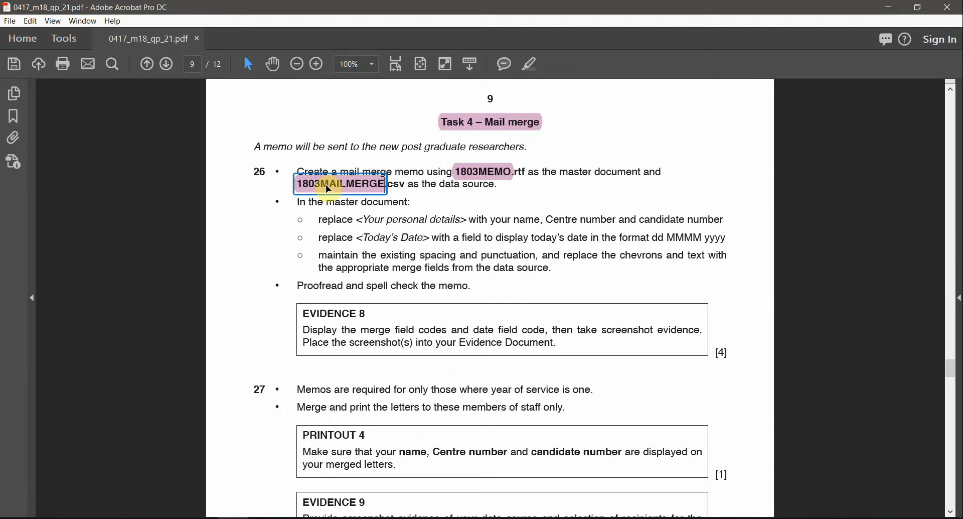
pyautogui.hotkey('alt', 'Tab')
pyautogui.press('Tab')
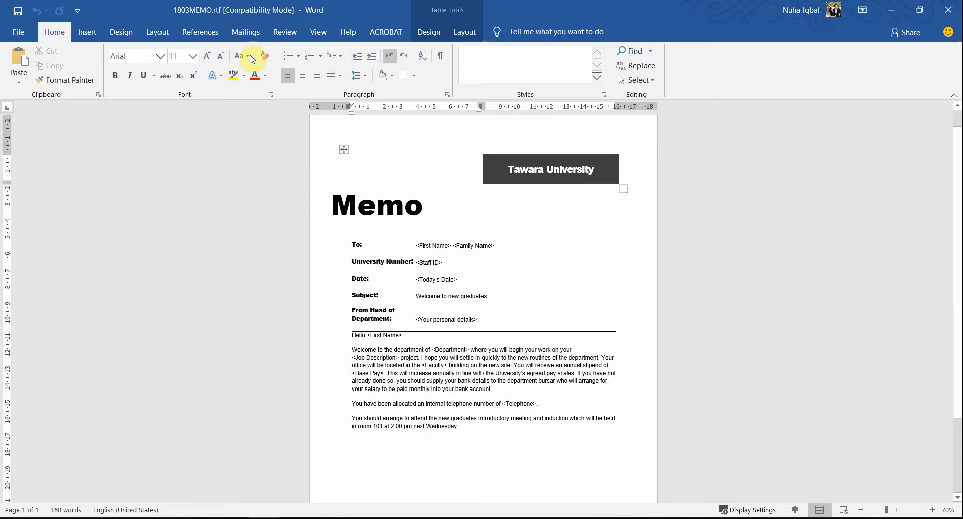
# Choose Use an Existing List for recipients and paste the source files folder path to browse there
pyautogui.click(240, 31)
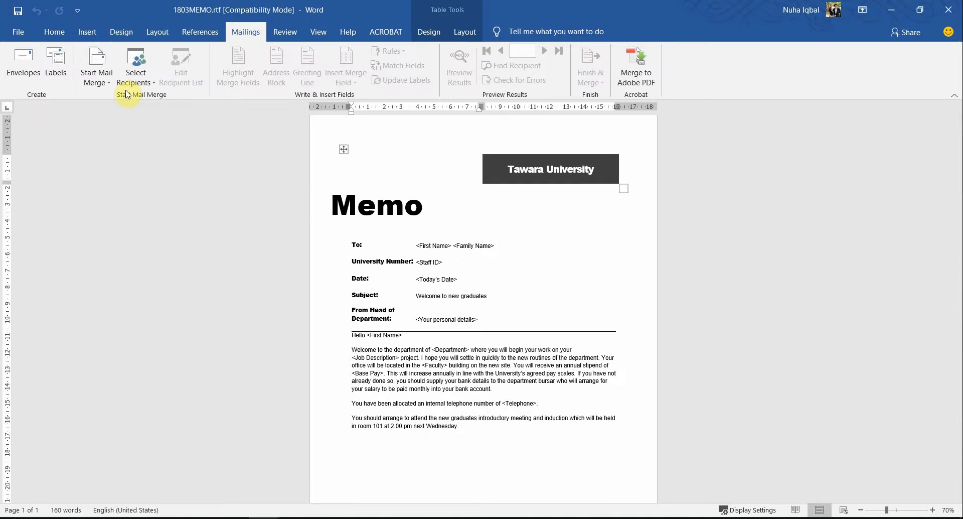
pyautogui.click(136, 77)
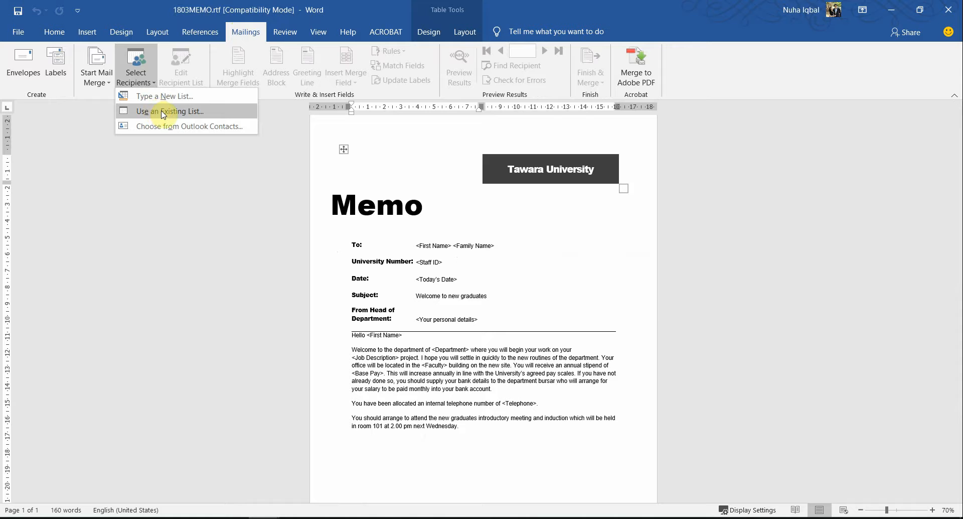
pyautogui.click(161, 110)
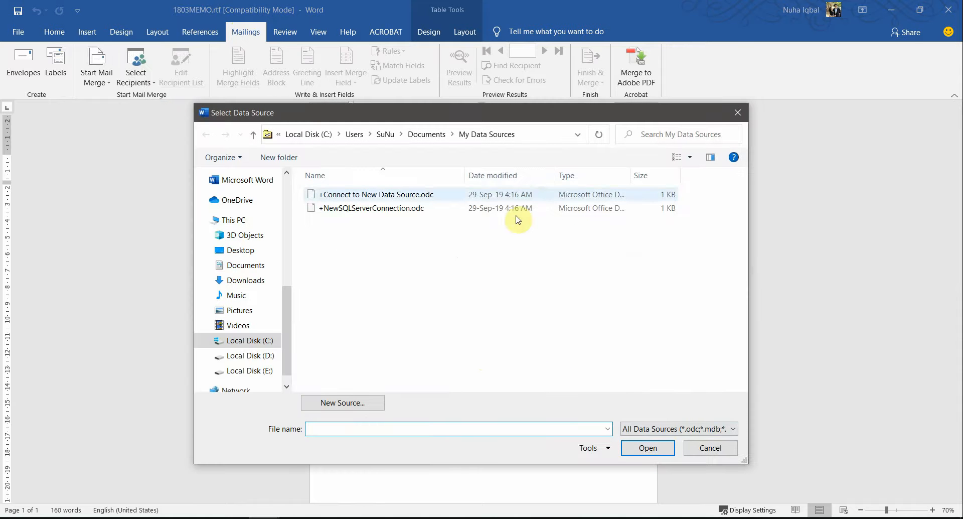
pyautogui.click(140, 518)
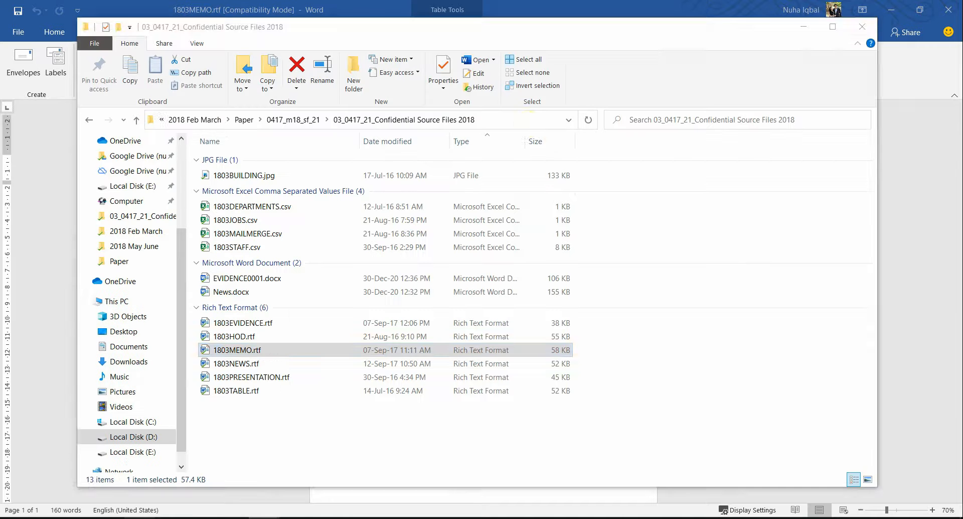
pyautogui.click(525, 120)
pyautogui.click(525, 120)
pyautogui.hotkey('alt', 'Tab')
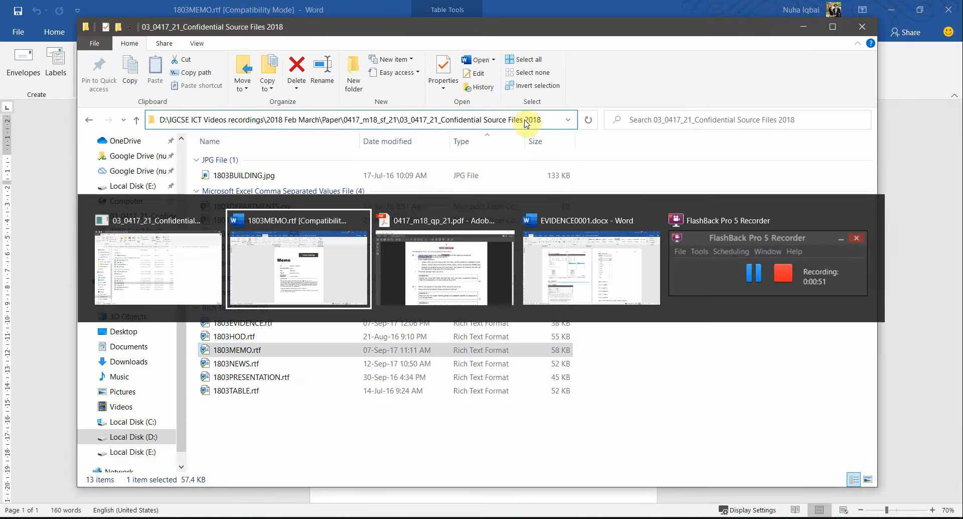
pyautogui.hotkey('ctrl', 'v')
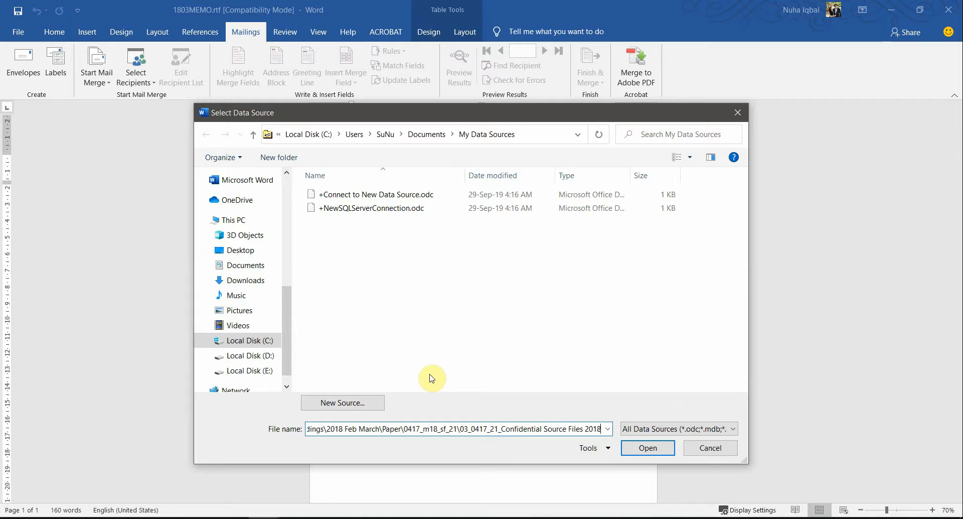
pyautogui.press('Return')
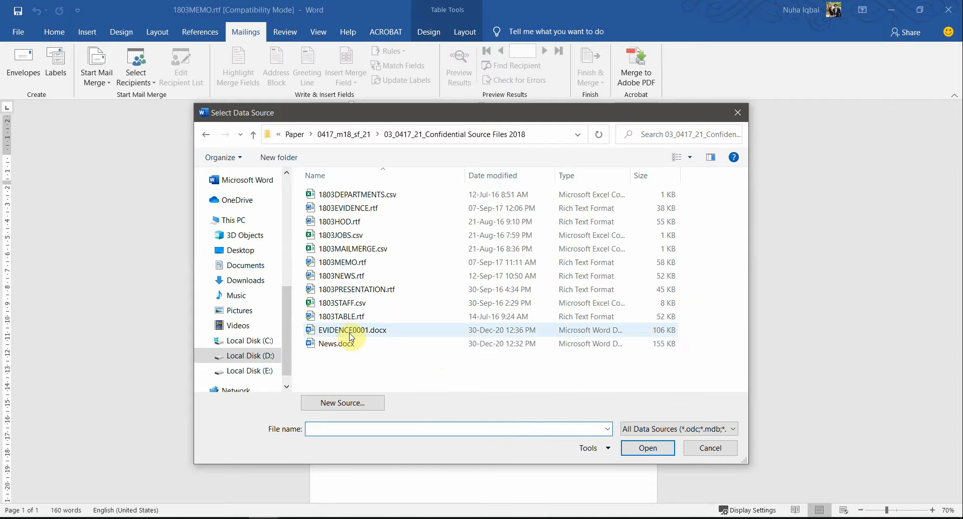
# Open 1803MAILMERGE.csv as the recipient list, accepting the default text encoding
pyautogui.hotkey('alt', 'Tab')
pyautogui.press('Tab')
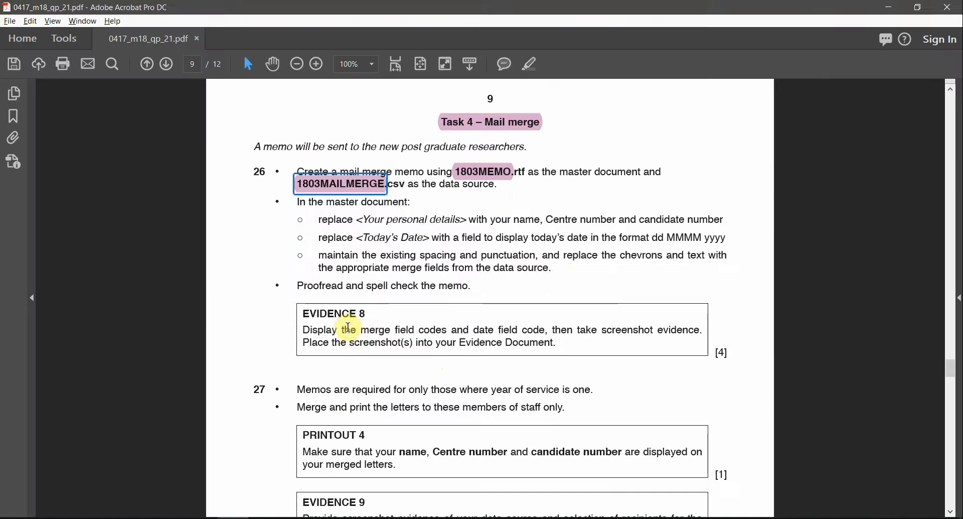
pyautogui.hotkey('alt', 'Tab')
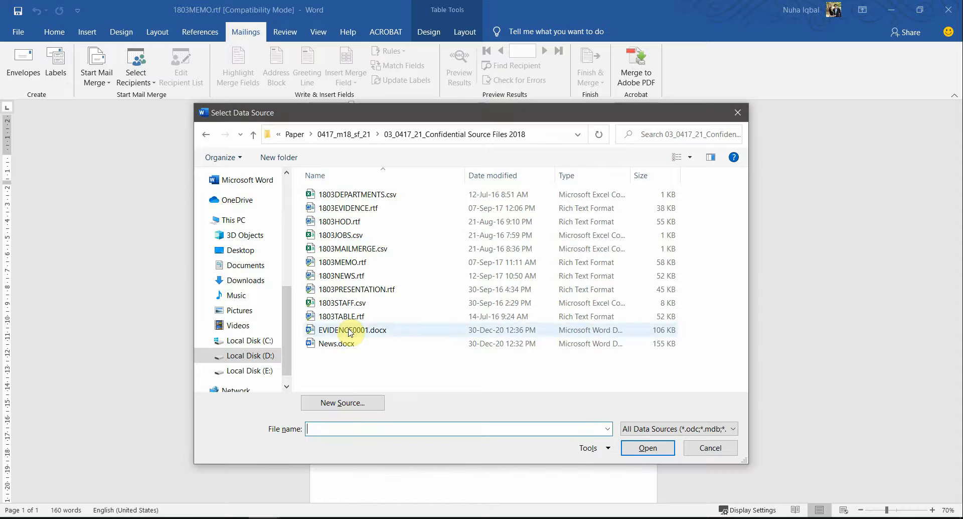
pyautogui.click(582, 180)
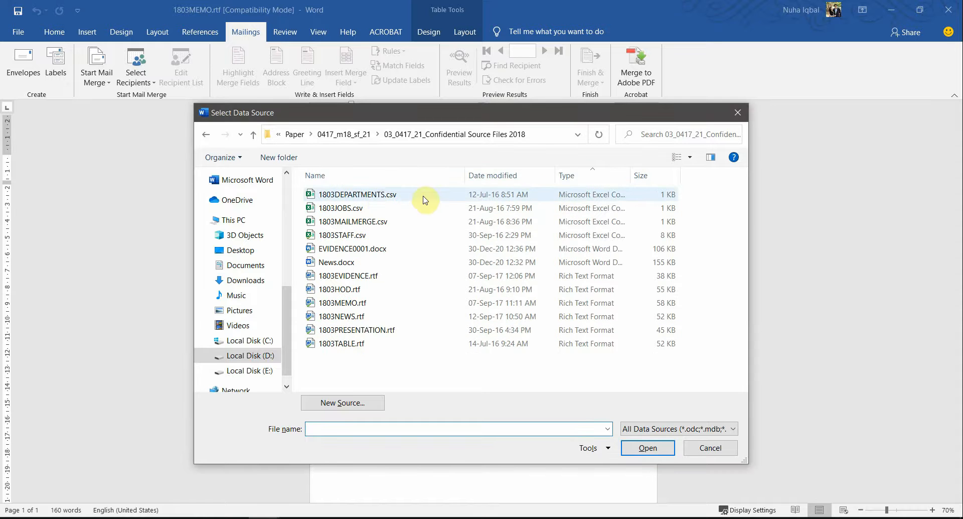
pyautogui.doubleClick(361, 223)
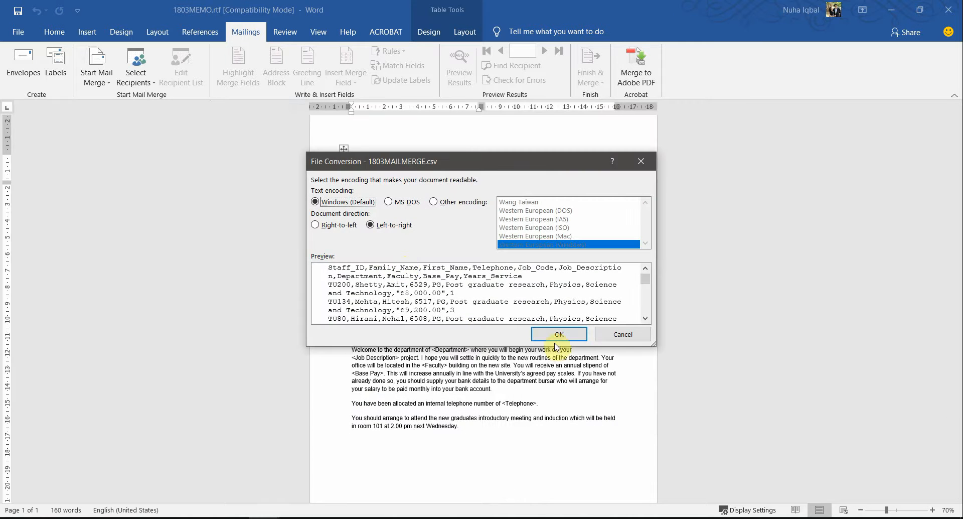
pyautogui.click(556, 337)
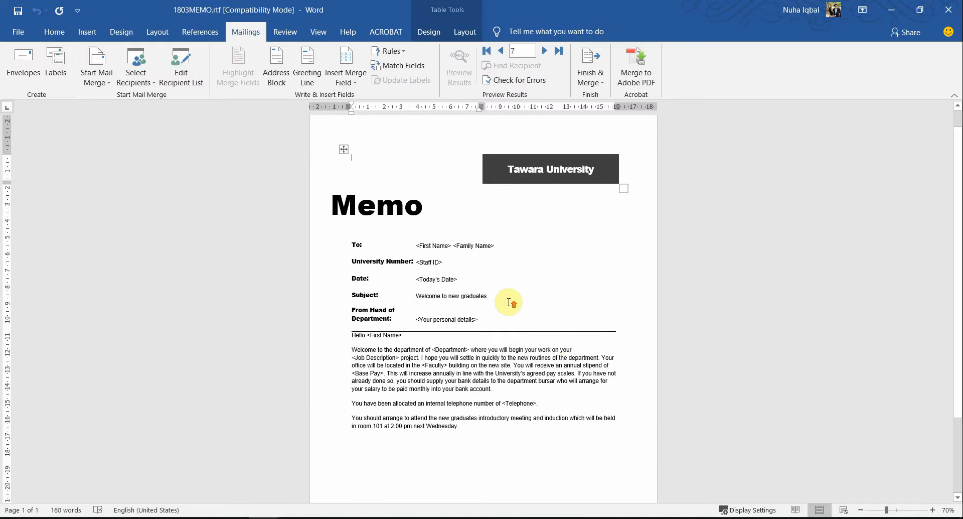
pyautogui.keyDown('ctrl'); pyautogui.scroll(1, 507, 300); pyautogui.keyUp('ctrl')
# Select the <Your personal details> instruction in the exam PDF, then return to the Word memo
pyautogui.hotkey('alt', 'Tab')
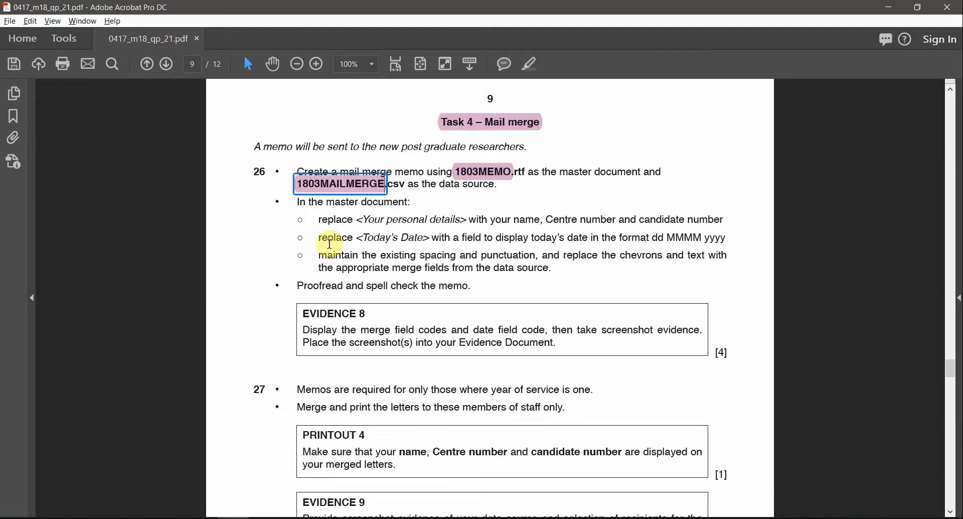
pyautogui.click(334, 242)
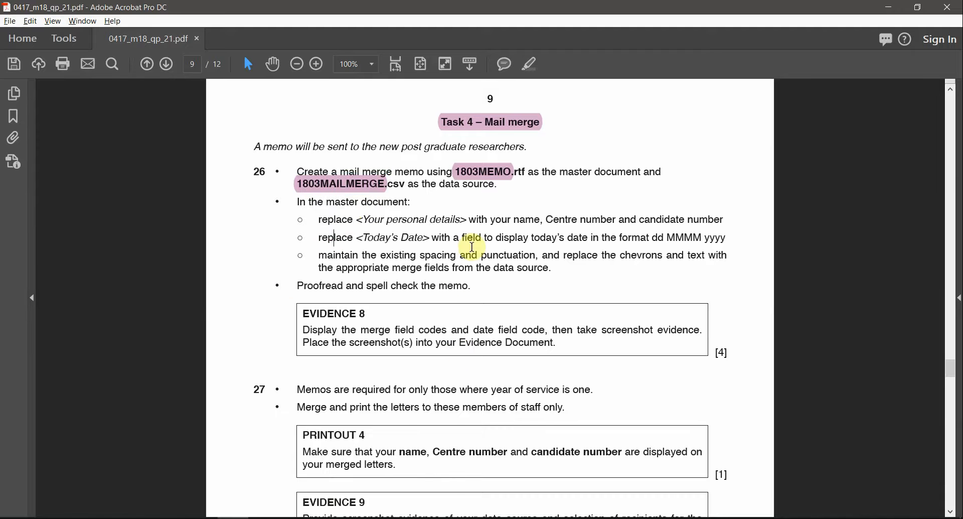
pyautogui.keyDown('ctrl'); pyautogui.scroll(2, 472, 247); pyautogui.keyUp('ctrl')
pyautogui.keyDown('ctrl'); pyautogui.scroll(-1, 458, 181); pyautogui.keyUp('ctrl')
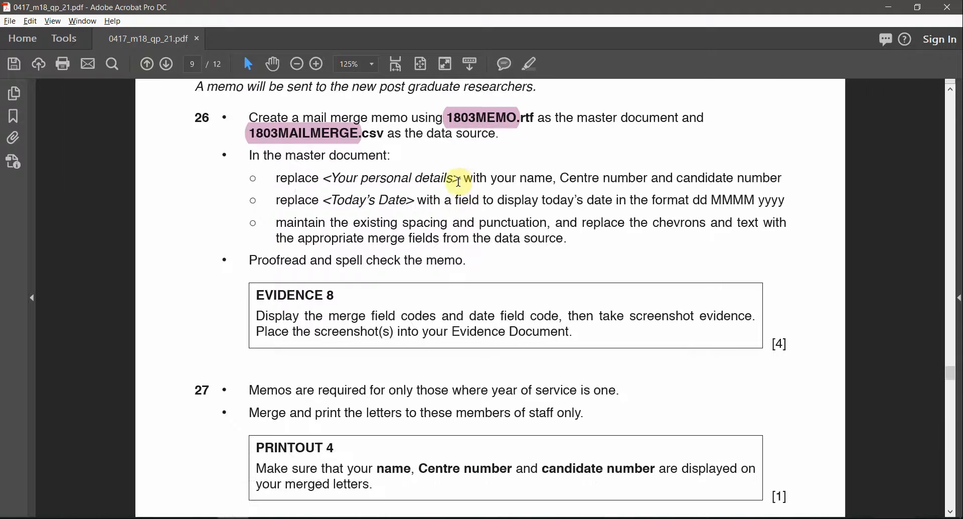
pyautogui.moveTo(462, 179); pyautogui.dragTo(329, 178)
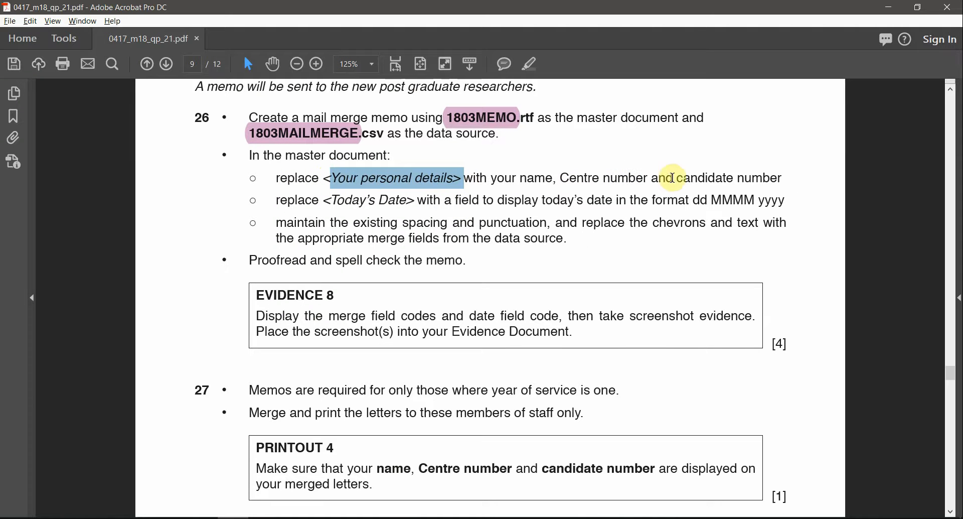
pyautogui.hotkey('alt', 'Tab')
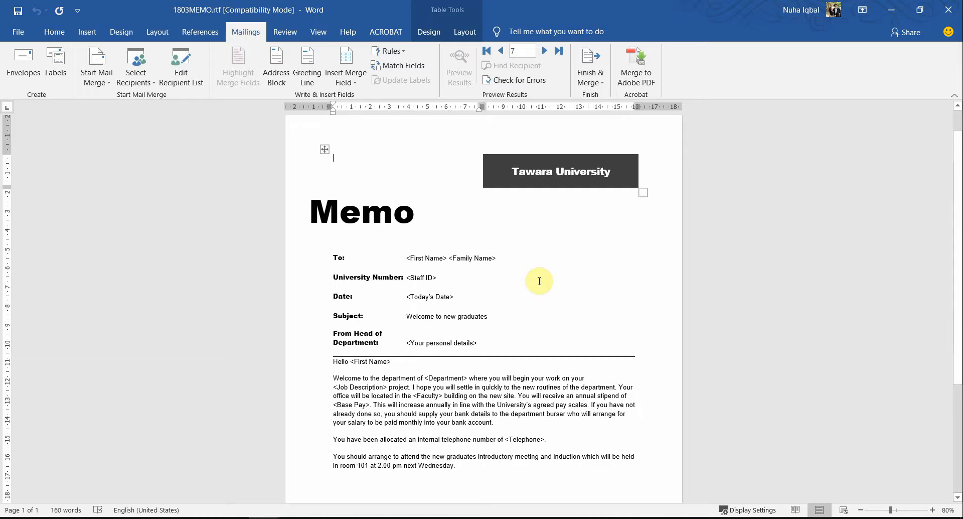
# Replace the <Your personal details> placeholder with the candidate's name and centre number
pyautogui.scroll(-1, 543, 408)
pyautogui.scroll(1, 546, 408)
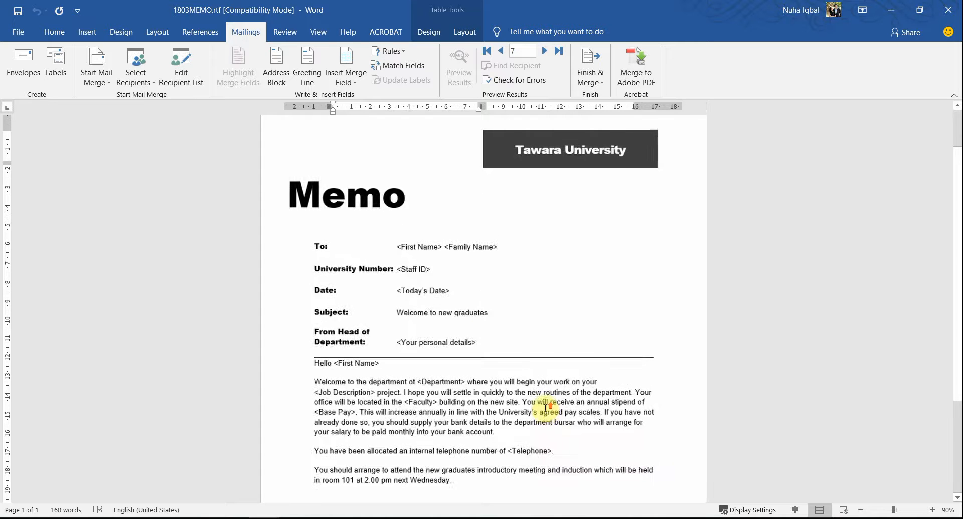
pyautogui.keyDown('ctrl'); pyautogui.scroll(4, 511, 355); pyautogui.keyUp('ctrl')
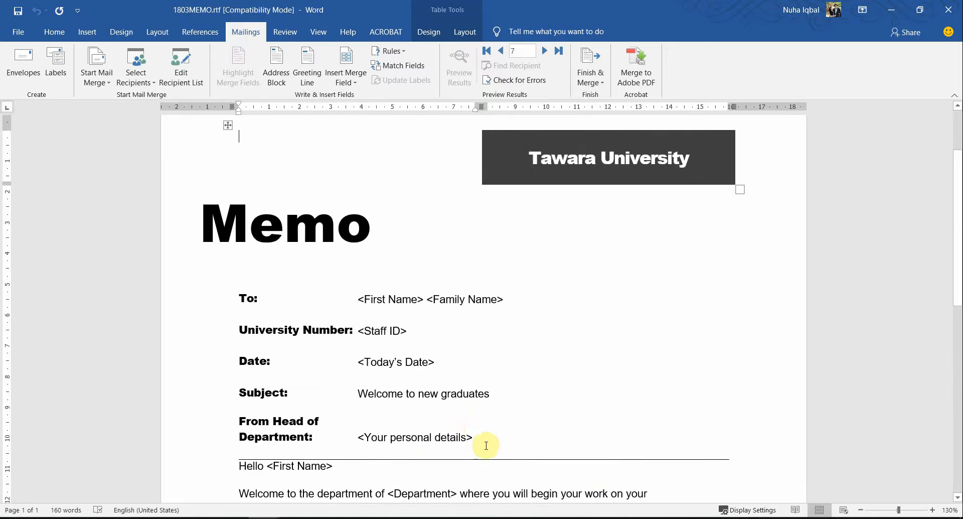
pyautogui.moveTo(476, 440); pyautogui.dragTo(360, 440)
pyautogui.click(360, 439)
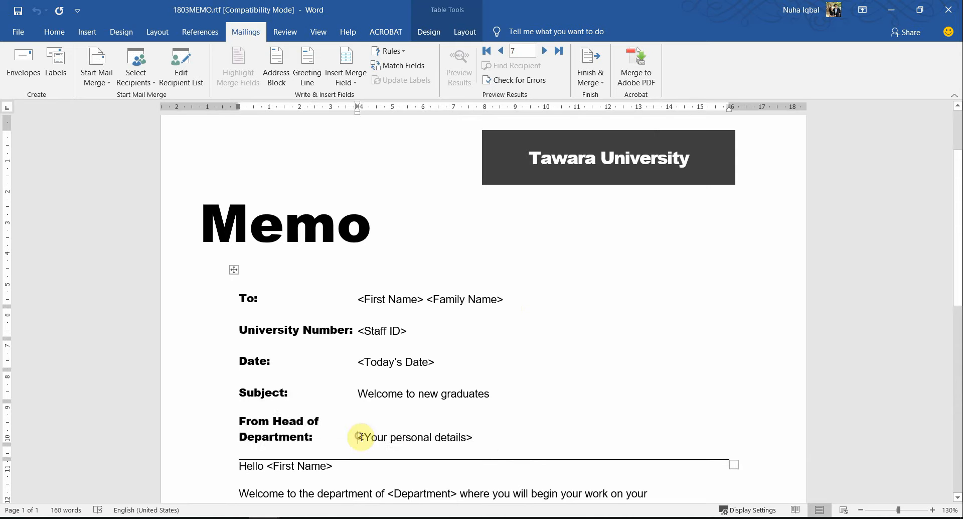
pyautogui.keyDown('shift'); pyautogui.click(469, 435); pyautogui.keyUp('shift')
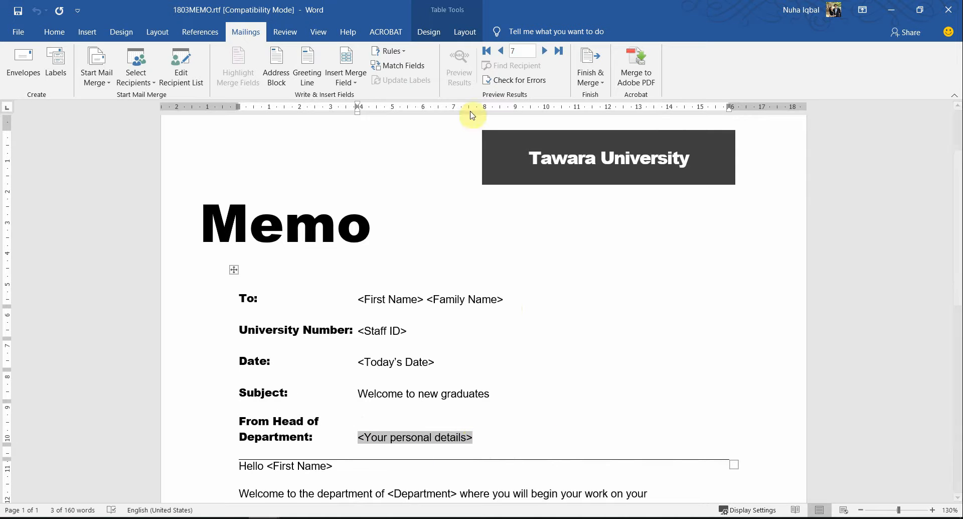
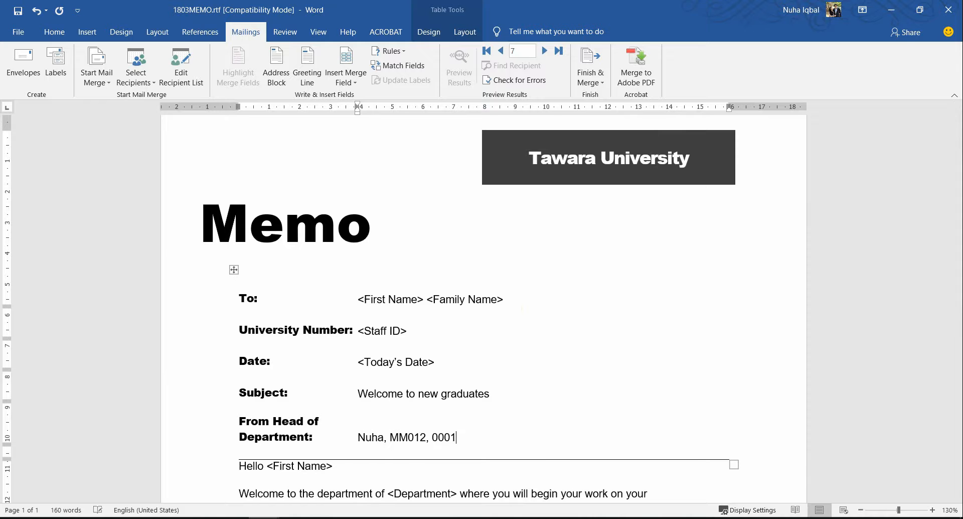
pyautogui.hotkey('alt', 'Tab')
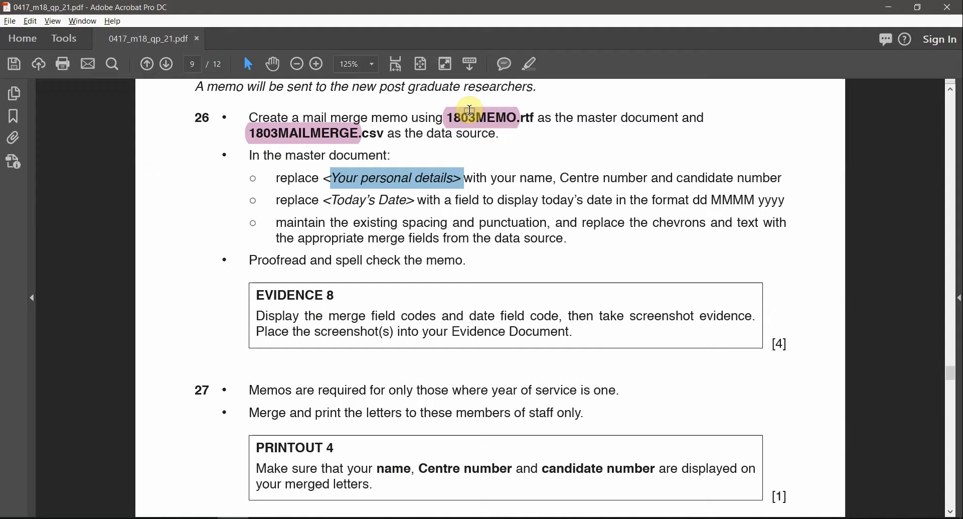
# Highlight <Your personal details> in pink and select the dd MMMM yyyy date format in the task
pyautogui.click(534, 67)
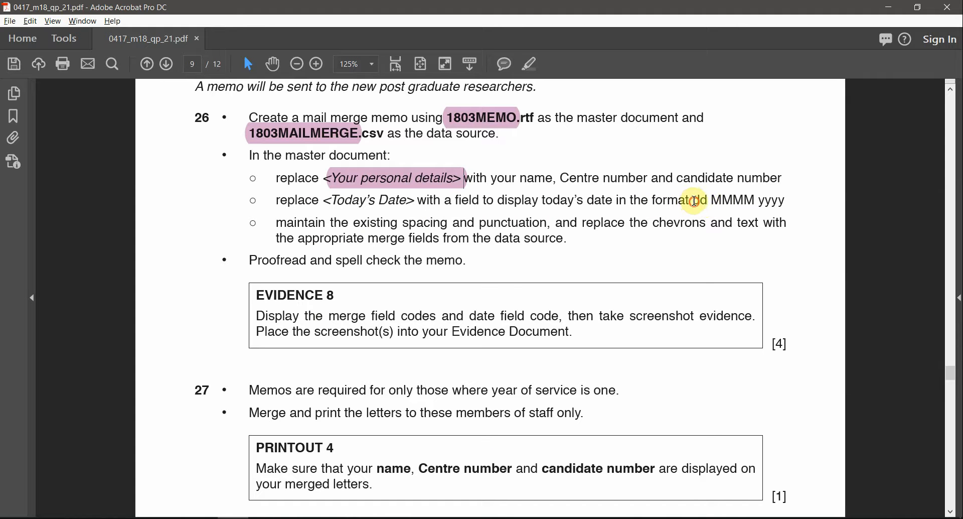
pyautogui.moveTo(694, 200); pyautogui.dragTo(786, 205)
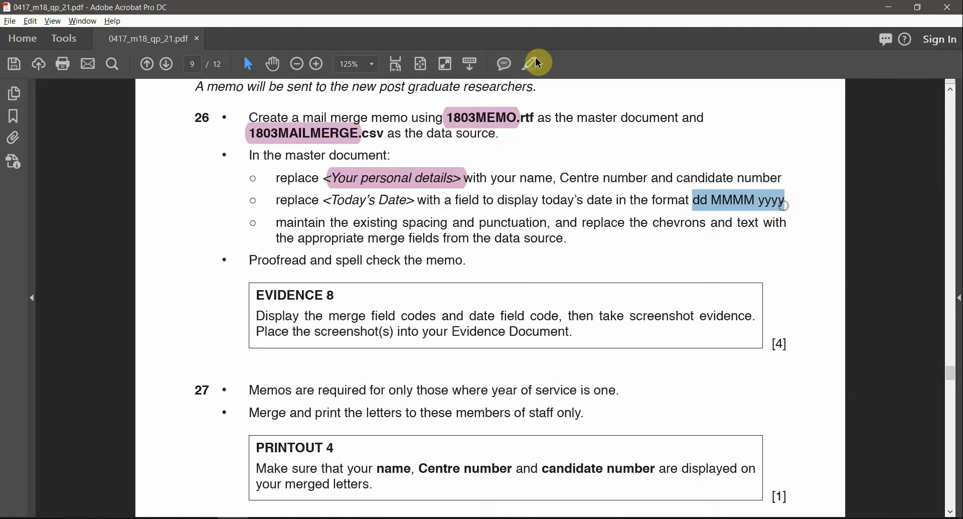
pyautogui.hotkey('alt', 'Tab')
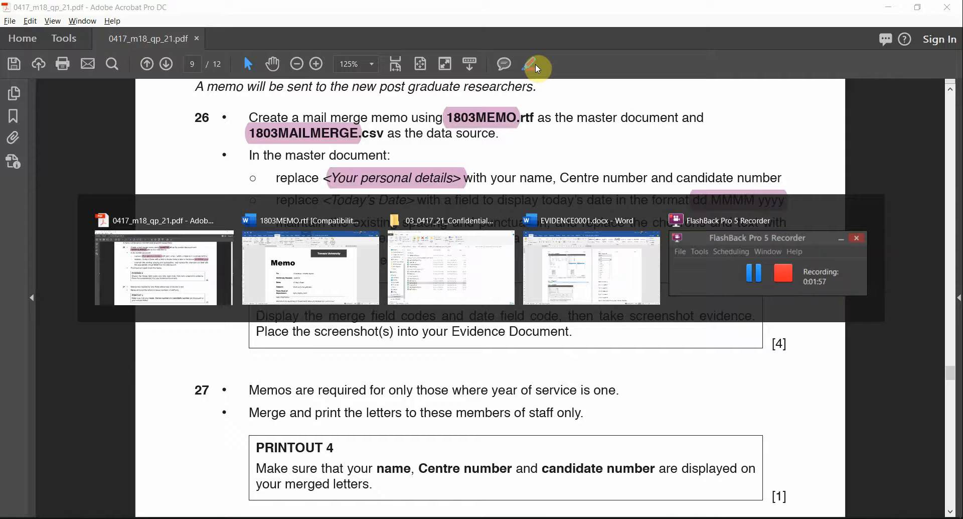
pyautogui.scroll(-6, 399, 364)
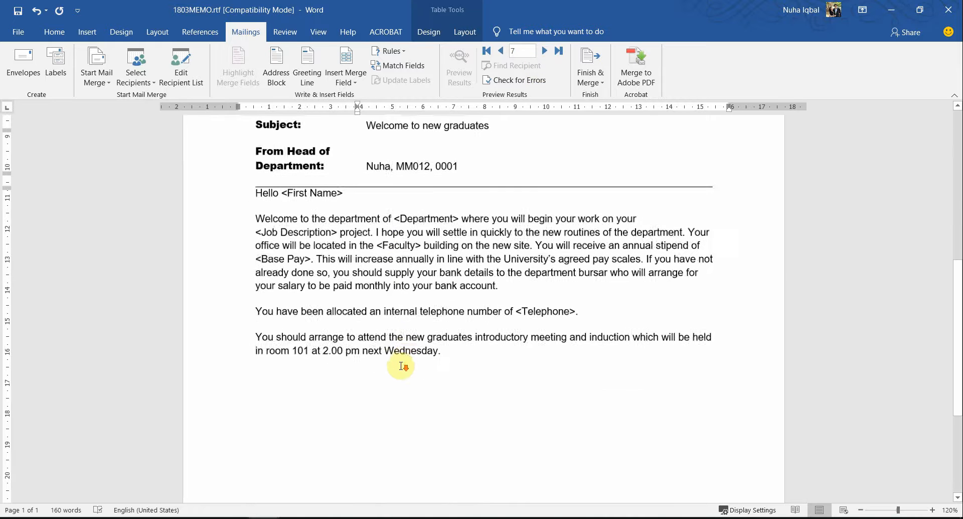
# Select <Today's Date> and start inserting a Date field through Quick Parts > Field
pyautogui.keyDown('ctrl'); pyautogui.scroll(-1, 401, 365); pyautogui.keyUp('ctrl')
pyautogui.scroll(1, 401, 365)
pyautogui.moveTo(441, 214); pyautogui.dragTo(366, 215)
pyautogui.click(368, 214)
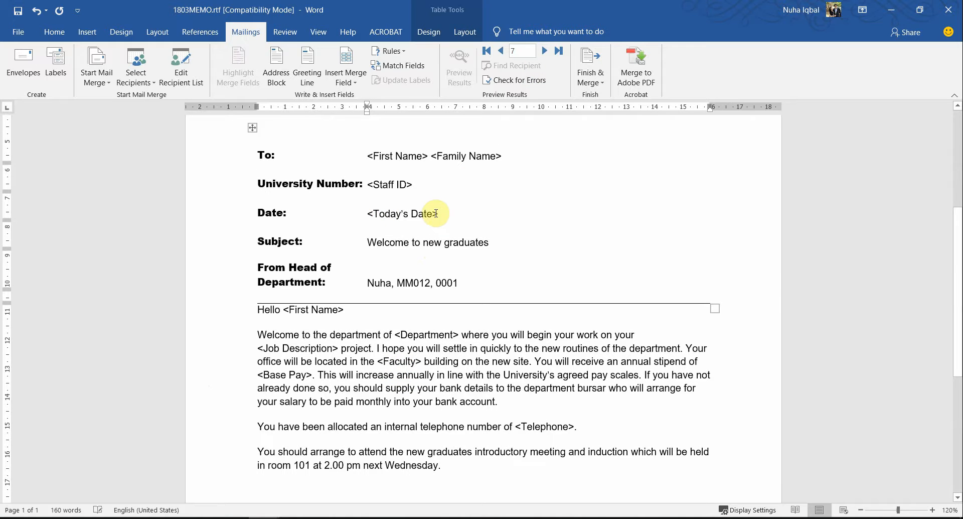
pyautogui.moveTo(439, 213); pyautogui.dragTo(419, 214)
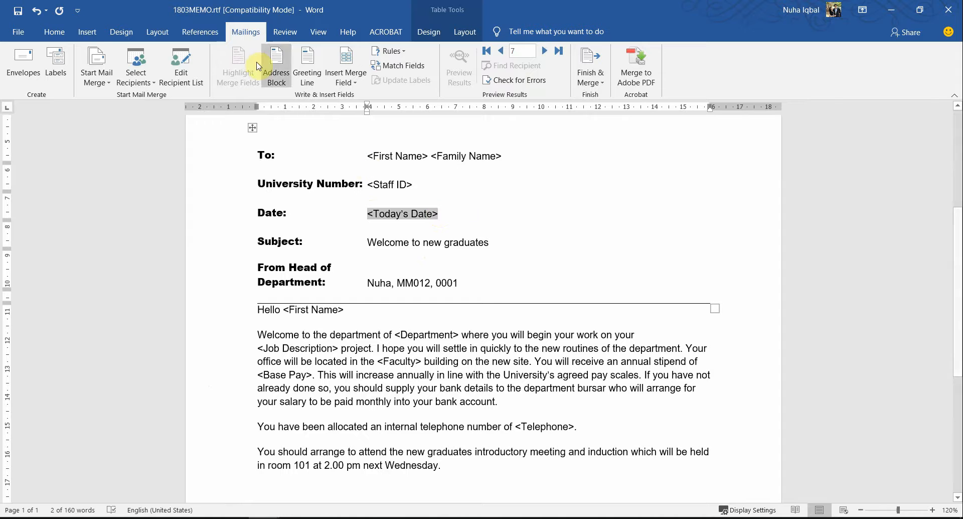
pyautogui.click(88, 34)
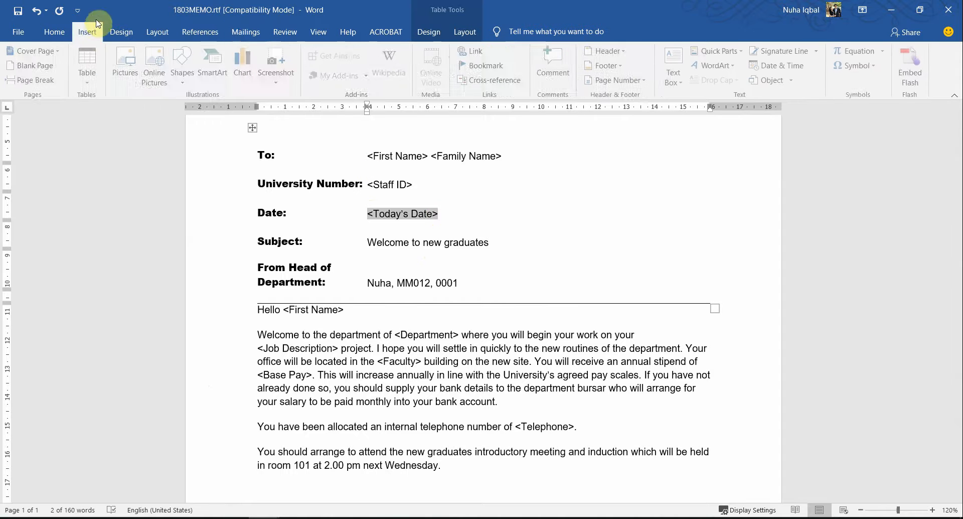
pyautogui.click(709, 52)
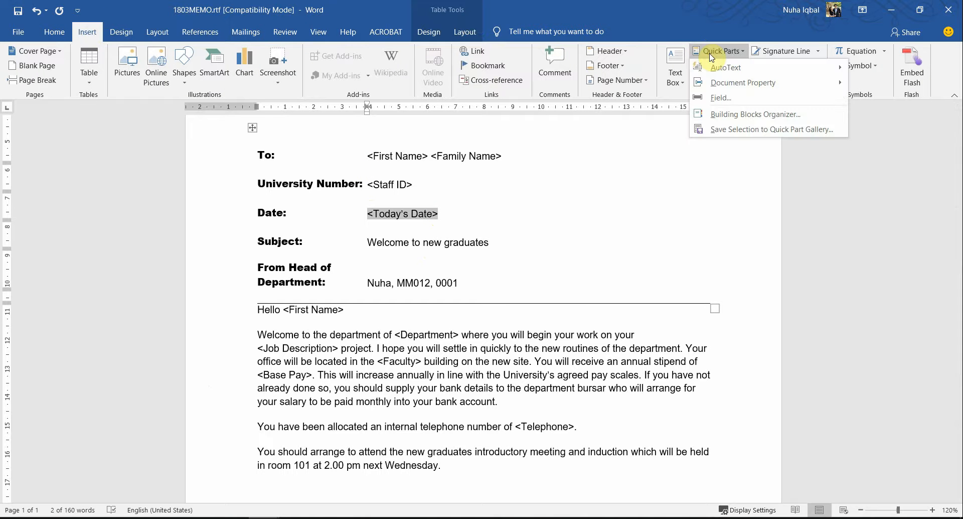
pyautogui.click(719, 98)
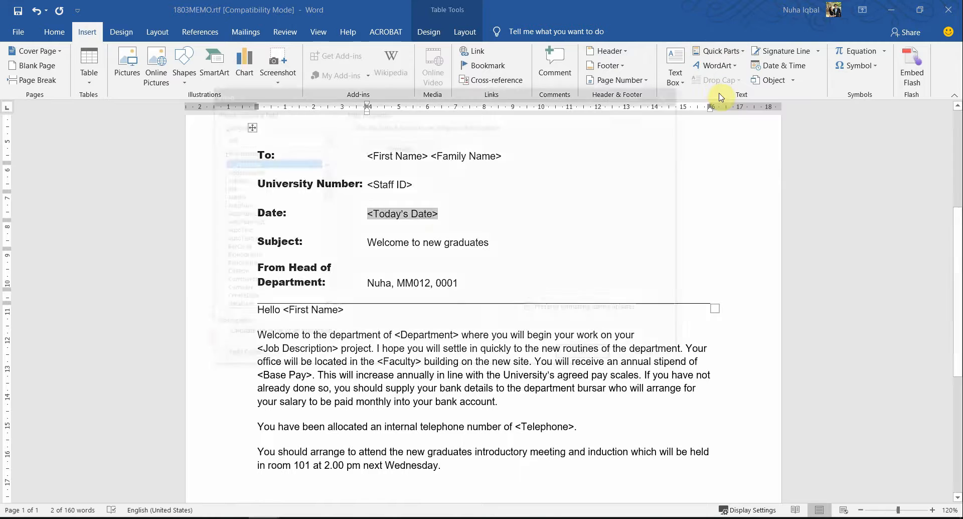
pyautogui.press('d')
pyautogui.press('d')
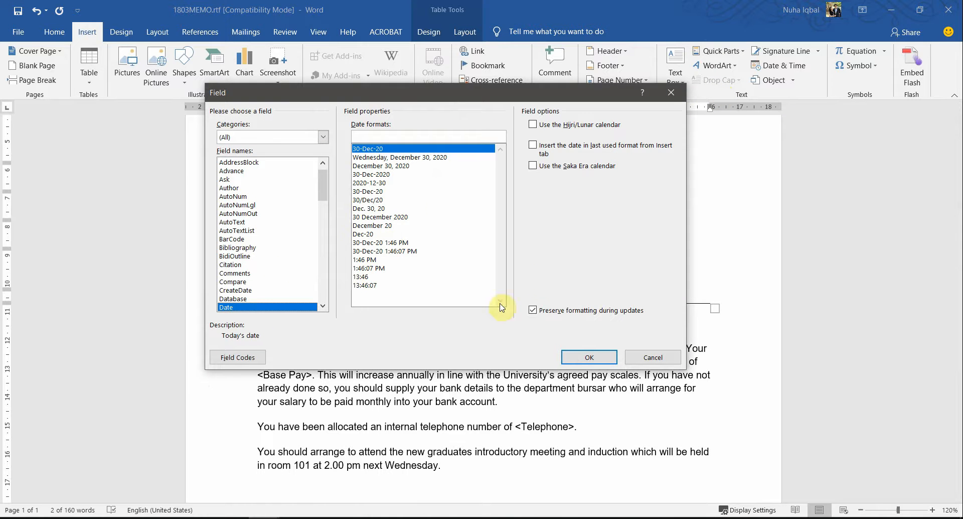
# Insert the Date field in d MMMM yyyy format, showing 30 December 2020
pyautogui.hotkey('alt', 'Tab')
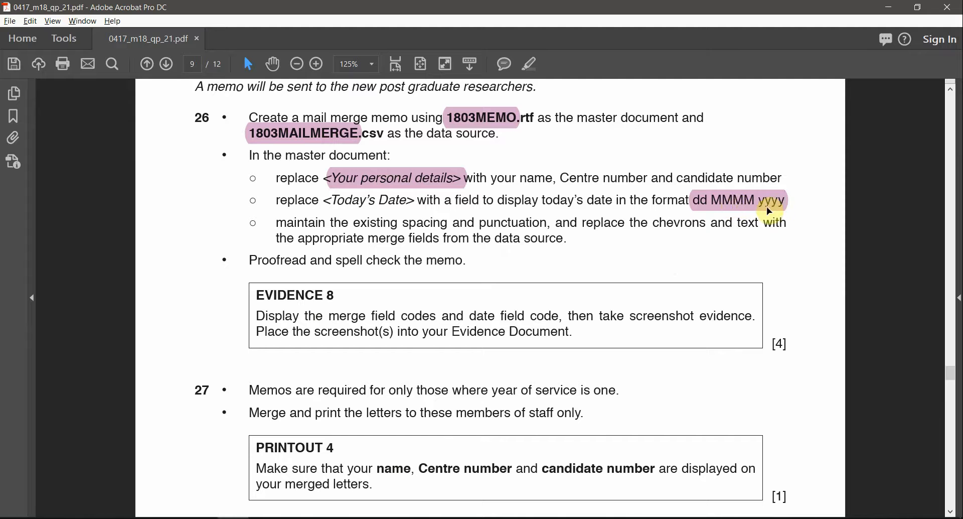
pyautogui.hotkey('alt', 'Tab')
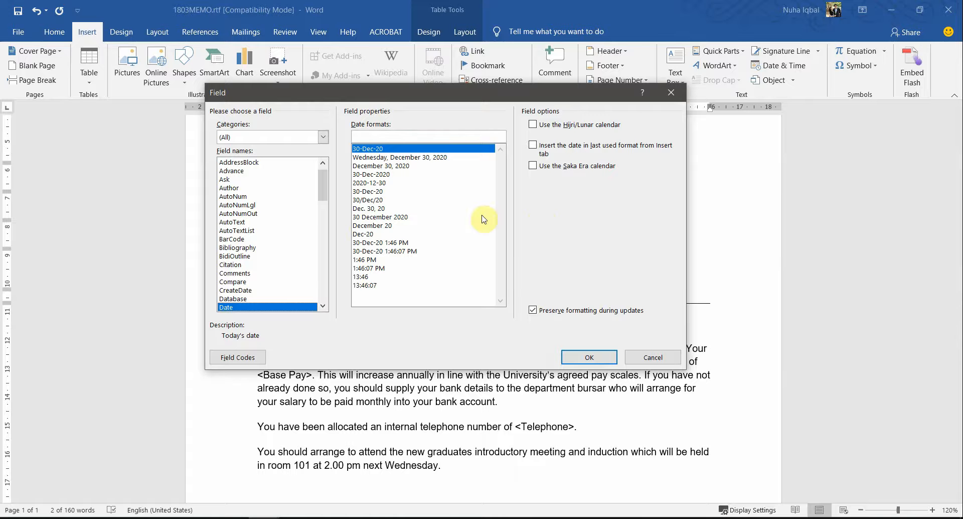
pyautogui.hotkey('alt', 'Tab')
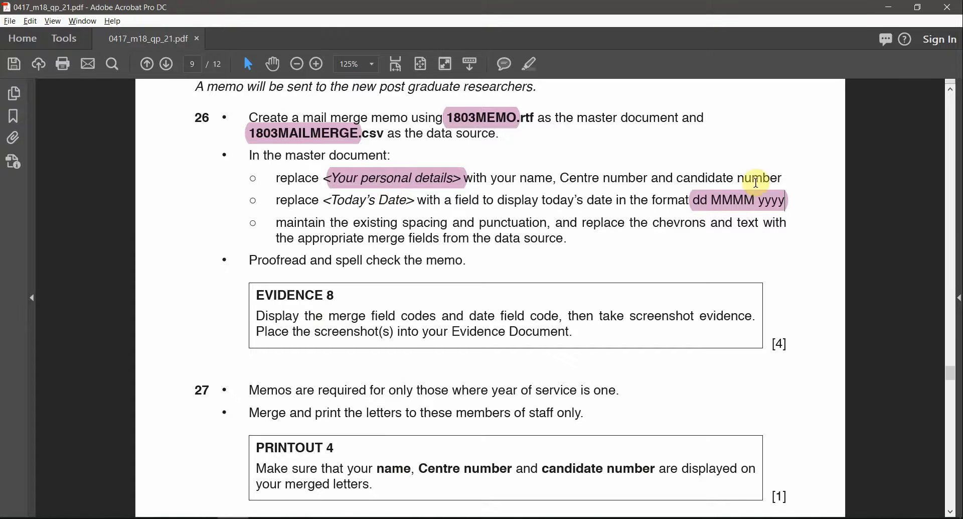
pyautogui.hotkey('alt', 'Tab')
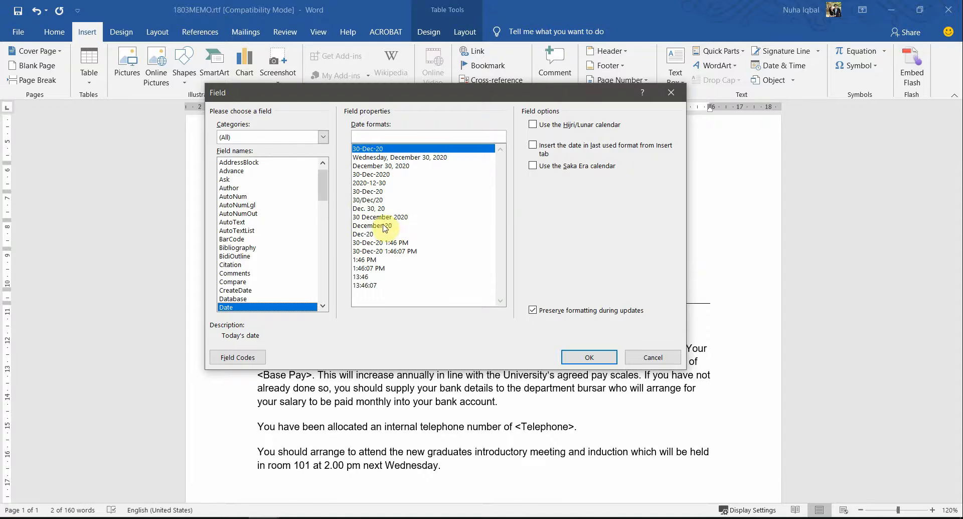
pyautogui.click(383, 217)
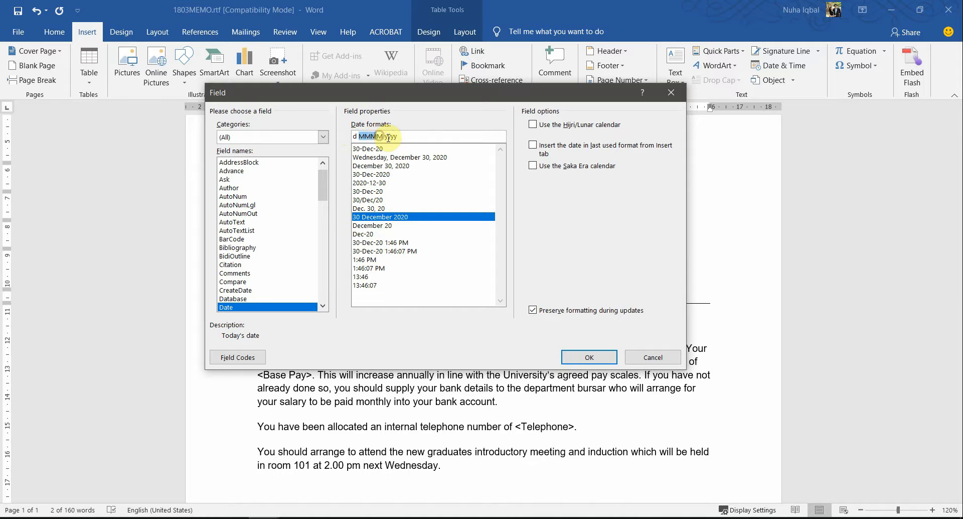
pyautogui.click(590, 357)
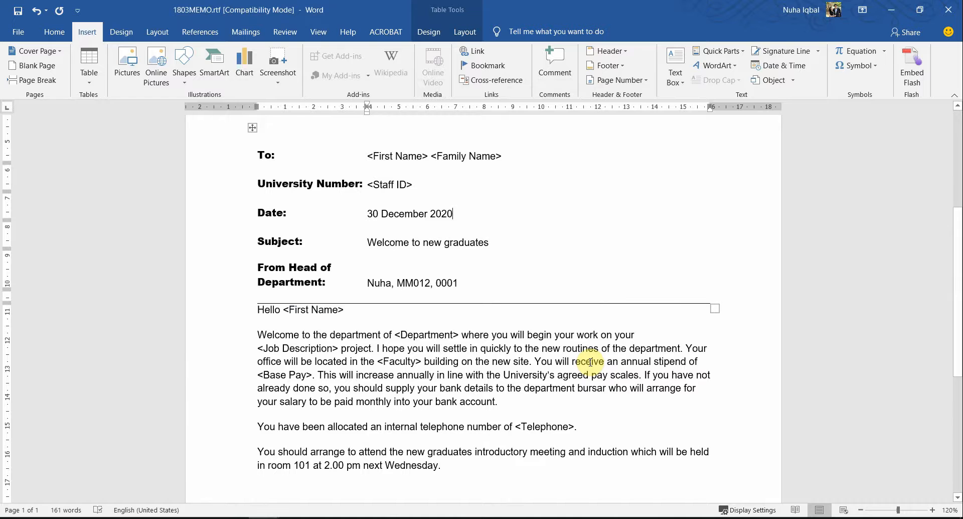
pyautogui.hotkey('alt', 'Tab')
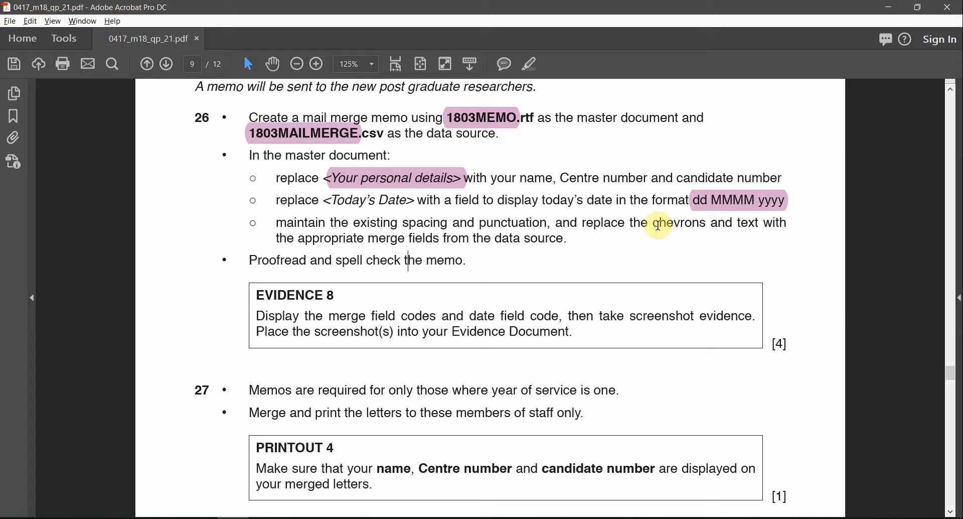
# Select the word 'chevrons' in the task instruction, then go back to the memo
pyautogui.moveTo(661, 223); pyautogui.dragTo(692, 223)
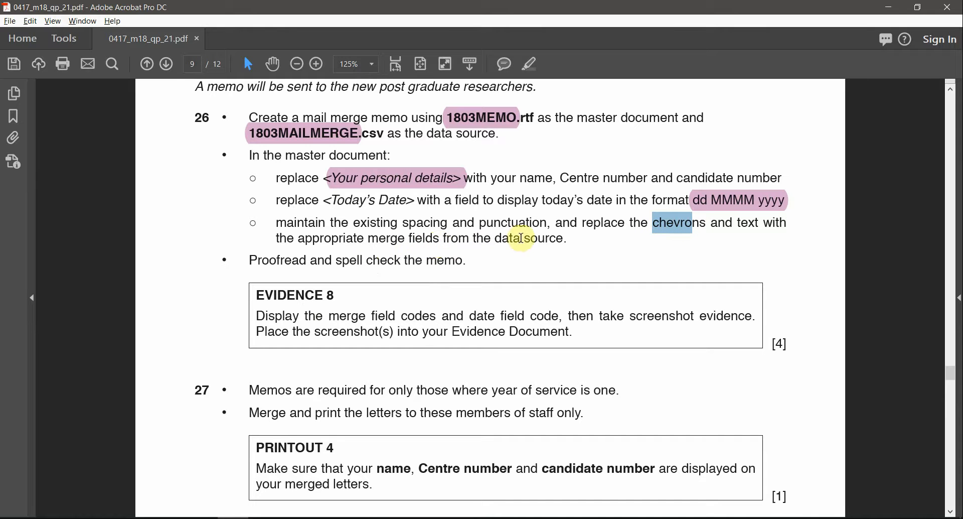
pyautogui.scroll(1, 440, 301)
pyautogui.hotkey('alt', 'Tab')
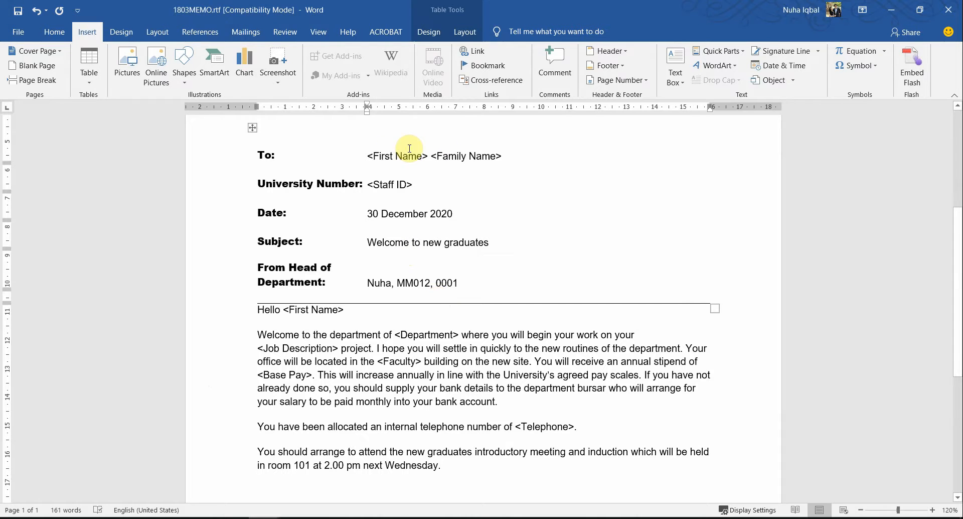
# Review the memo's chevron placeholders and the Insert Merge Field list on the Mailings tab
pyautogui.click(366, 153)
pyautogui.doubleClick(396, 153)
pyautogui.doubleClick(393, 185)
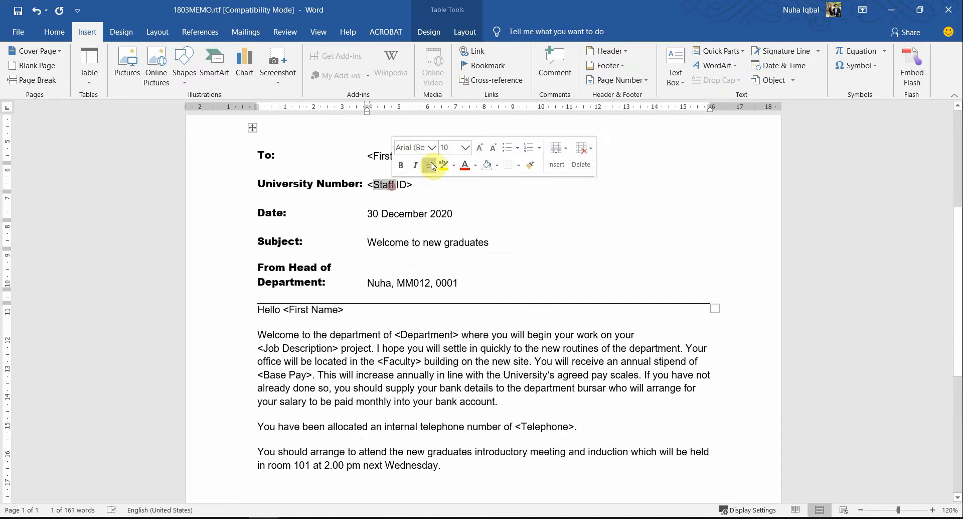
pyautogui.click(474, 224)
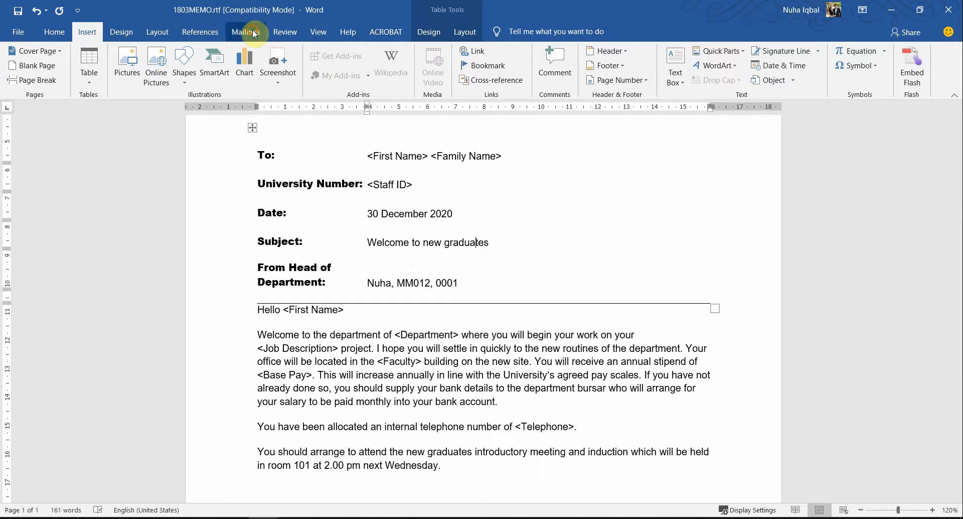
pyautogui.click(254, 33)
pyautogui.click(346, 70)
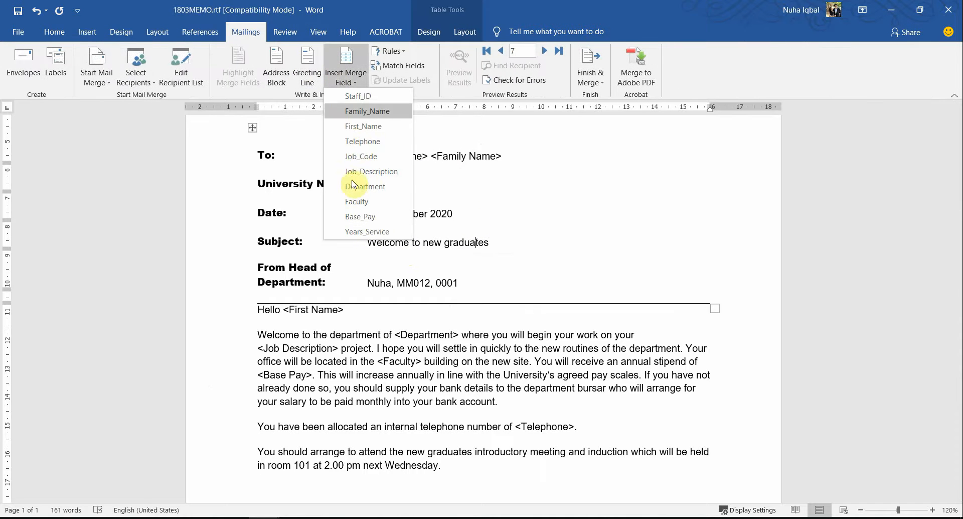
pyautogui.click(483, 282)
pyautogui.scroll(3, 485, 282)
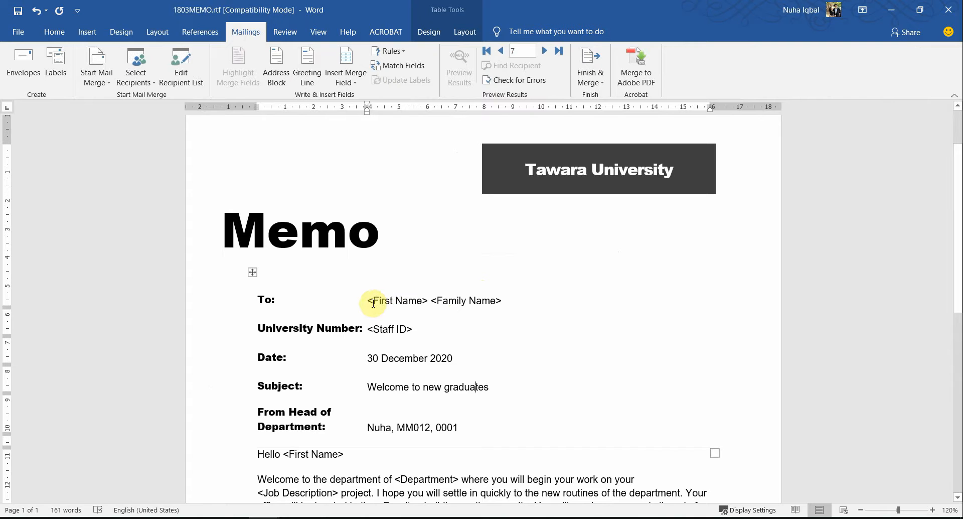
pyautogui.doubleClick(429, 300)
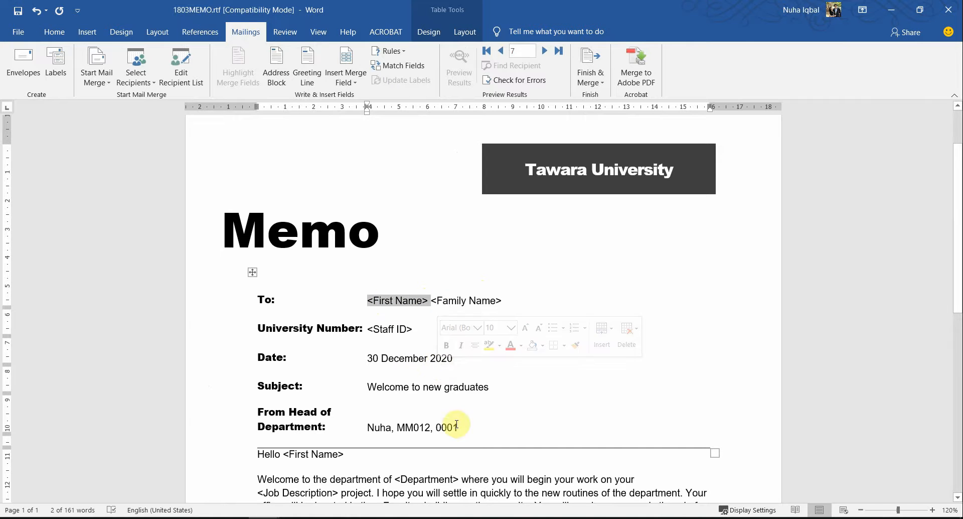
pyautogui.scroll(-3, 443, 430)
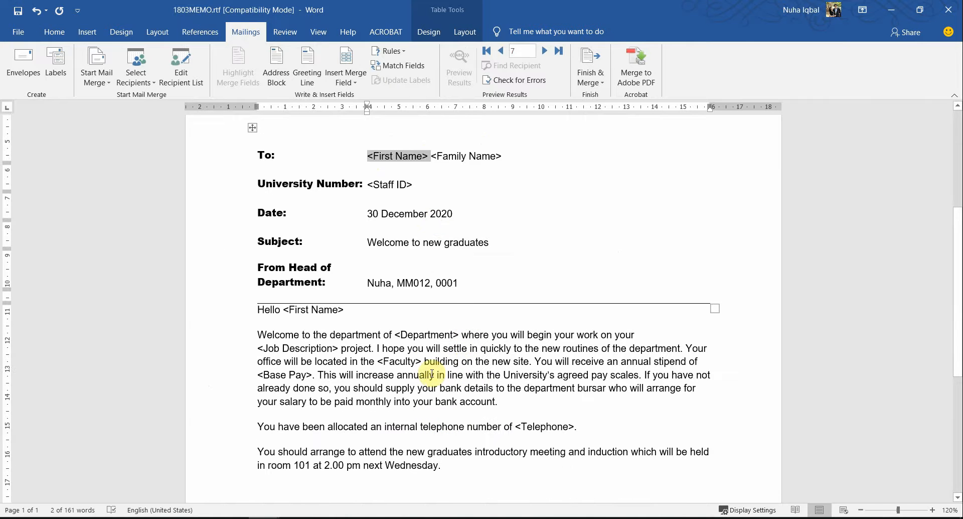
pyautogui.doubleClick(380, 360)
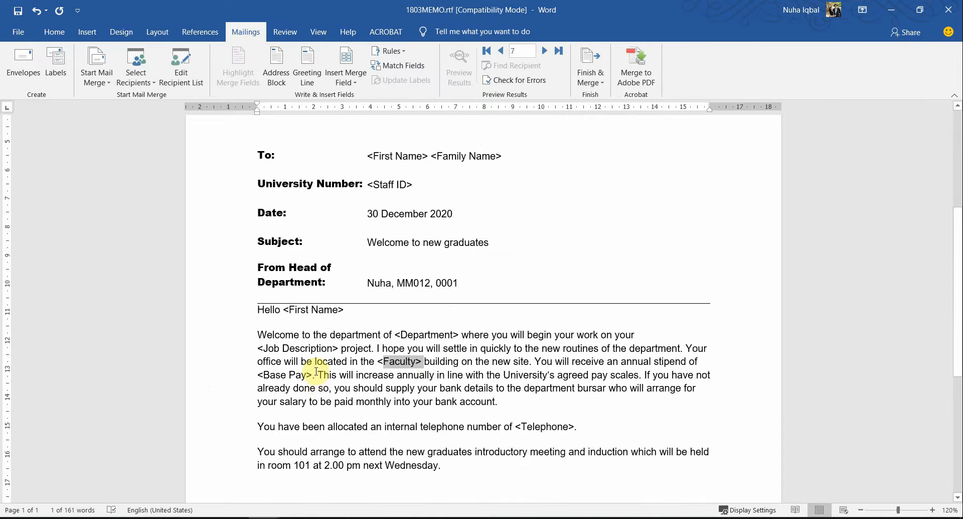
pyautogui.doubleClick(307, 373)
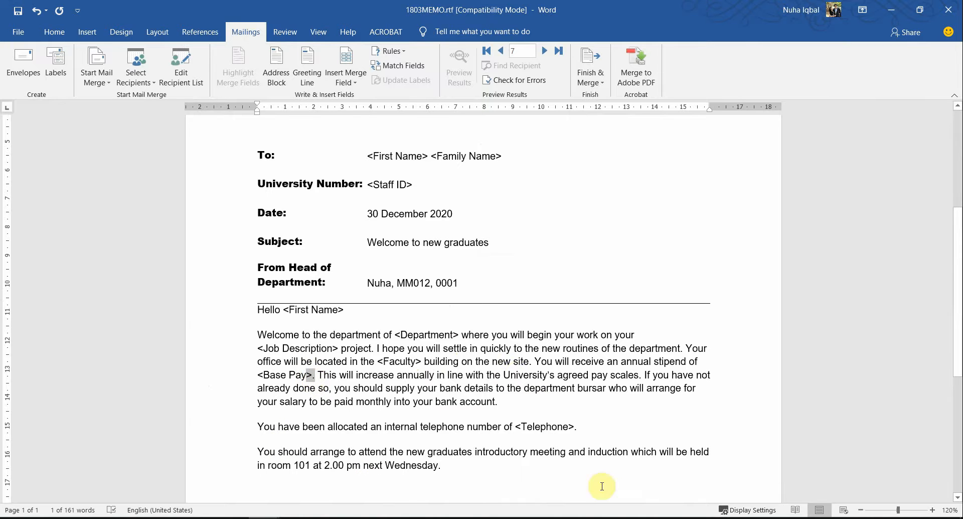
pyautogui.scroll(3, 516, 353)
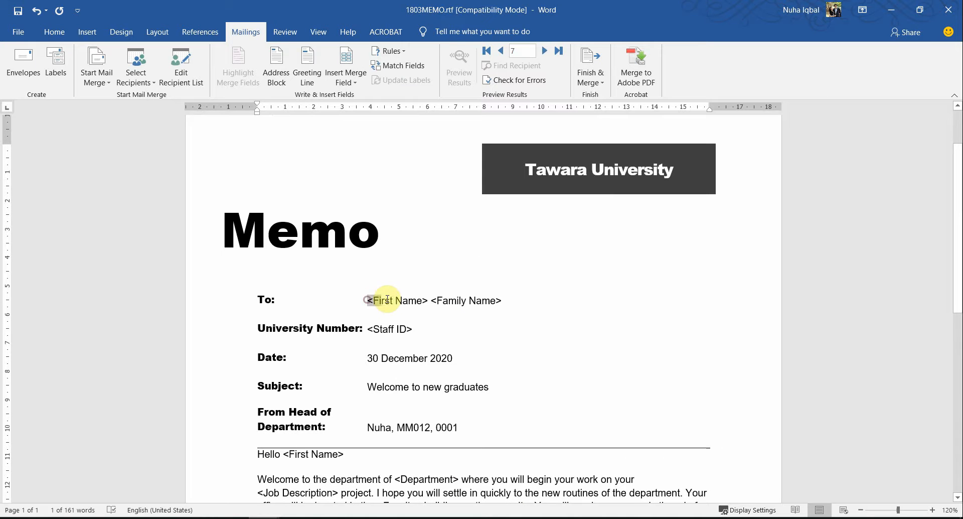
# Replace <First Name>, <Family Name> and <Staff ID> with First_Name, Family_Name and Staff_ID merge fields
pyautogui.moveTo(387, 298); pyautogui.dragTo(428, 300)
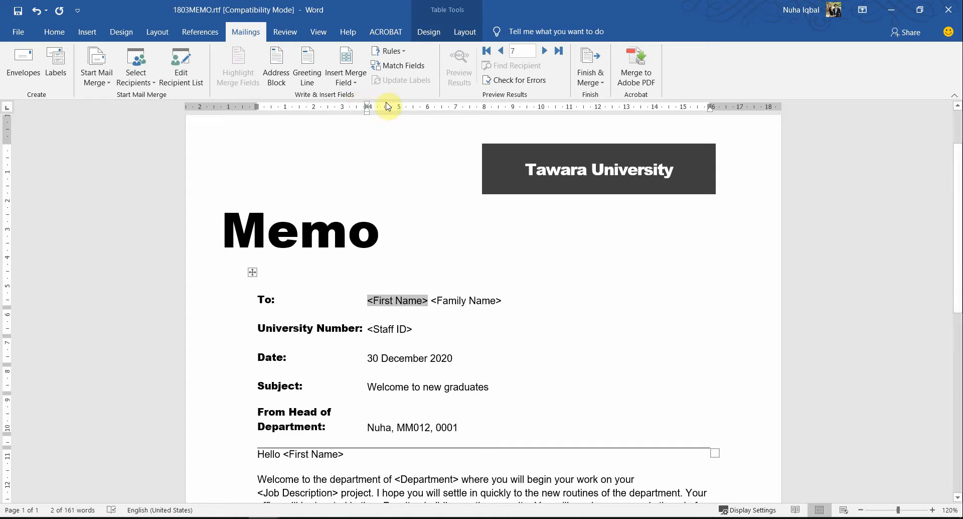
pyautogui.click(356, 88)
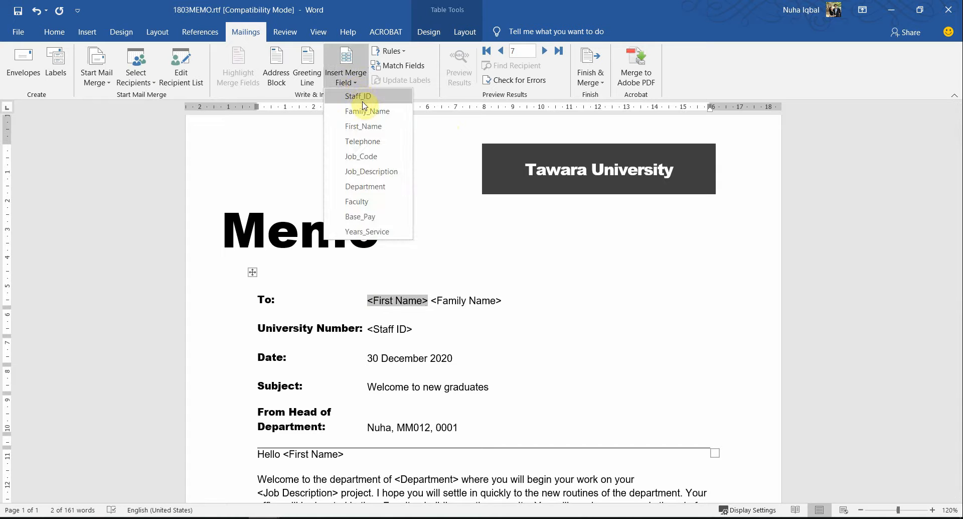
pyautogui.click(367, 130)
pyautogui.click(436, 300)
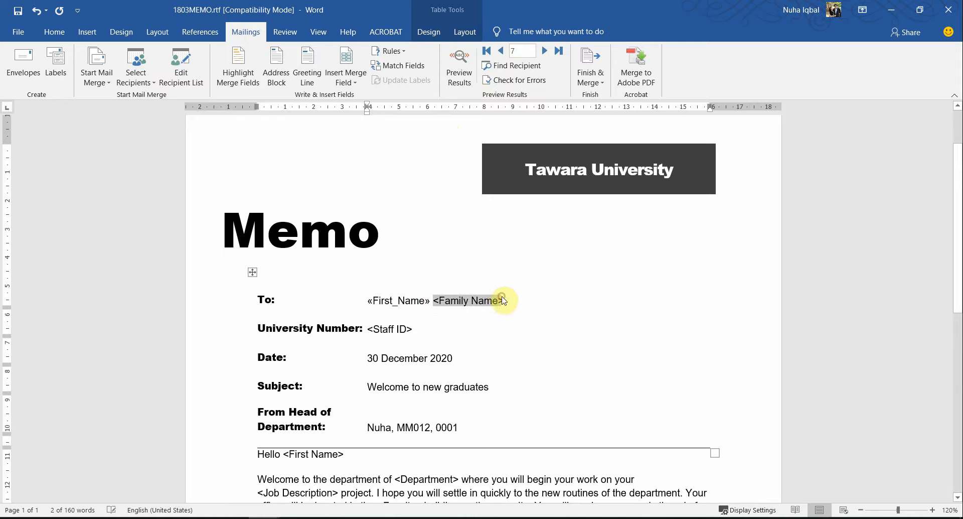
pyautogui.click(346, 81)
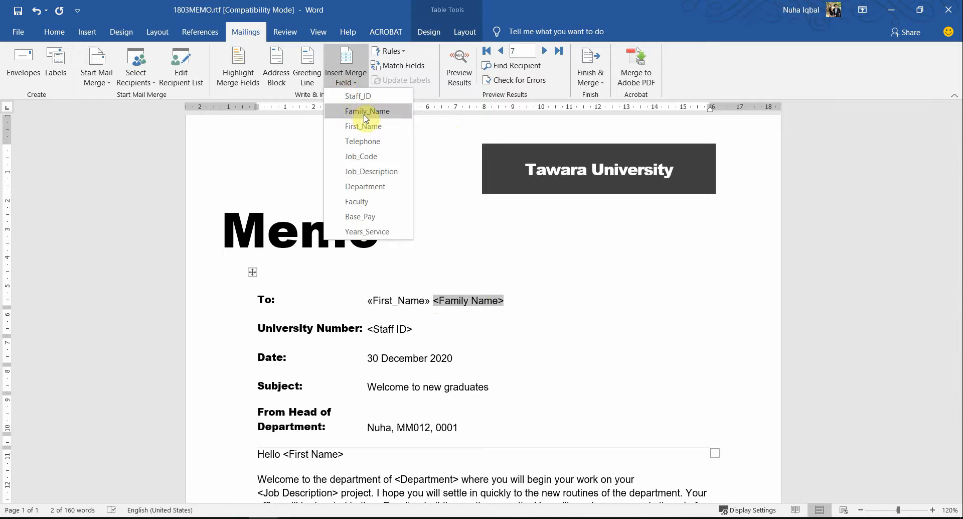
pyautogui.scroll(-3, 442, 281)
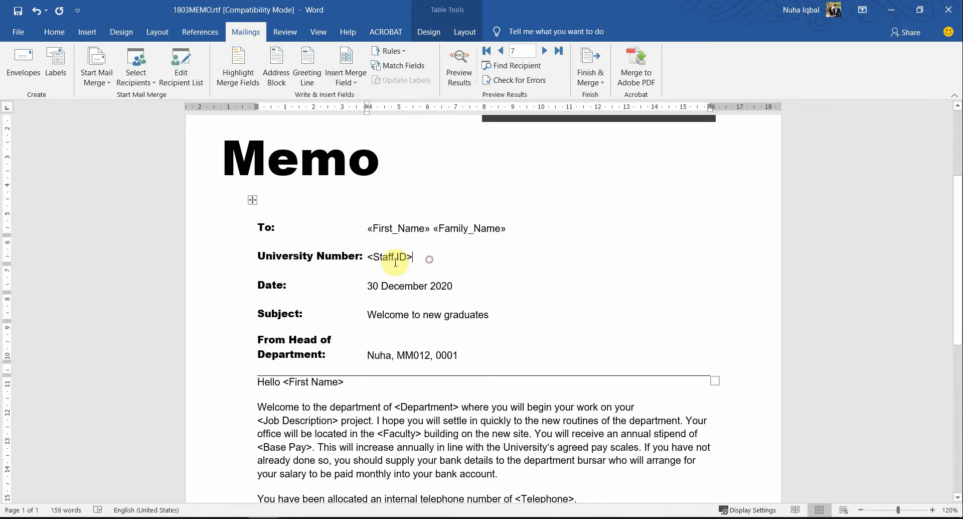
pyautogui.moveTo(371, 257); pyautogui.dragTo(367, 255)
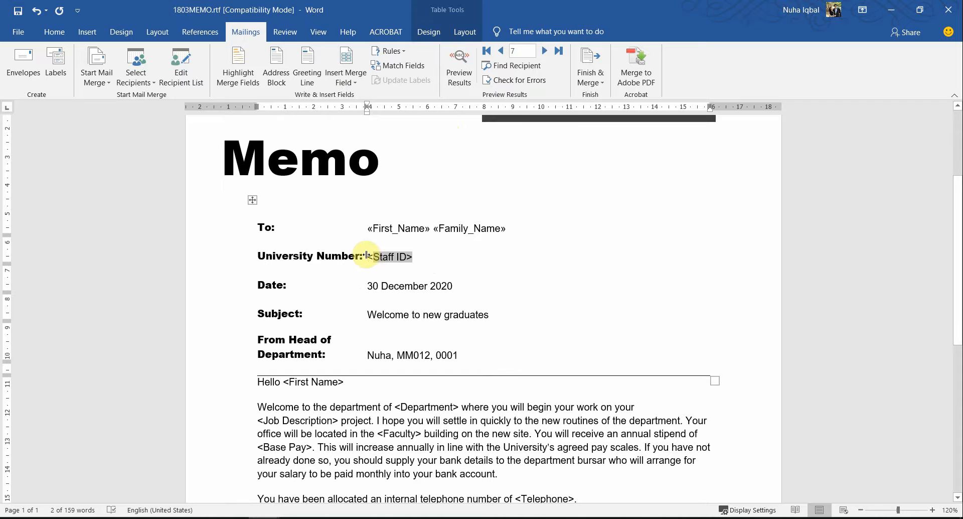
pyautogui.click(346, 75)
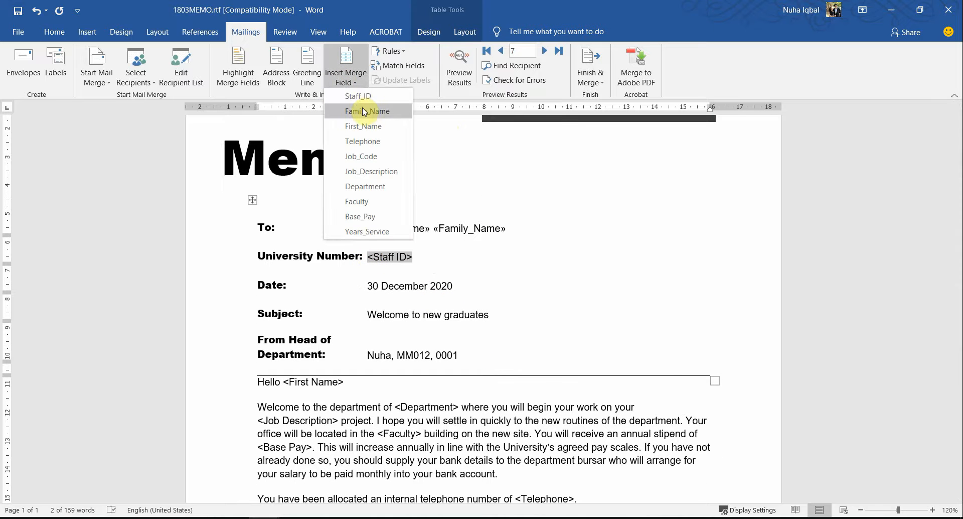
pyautogui.click(360, 96)
# Replace the greeting's <First Name> and <Department> with First_Name and Department merge fields
pyautogui.scroll(-6, 447, 307)
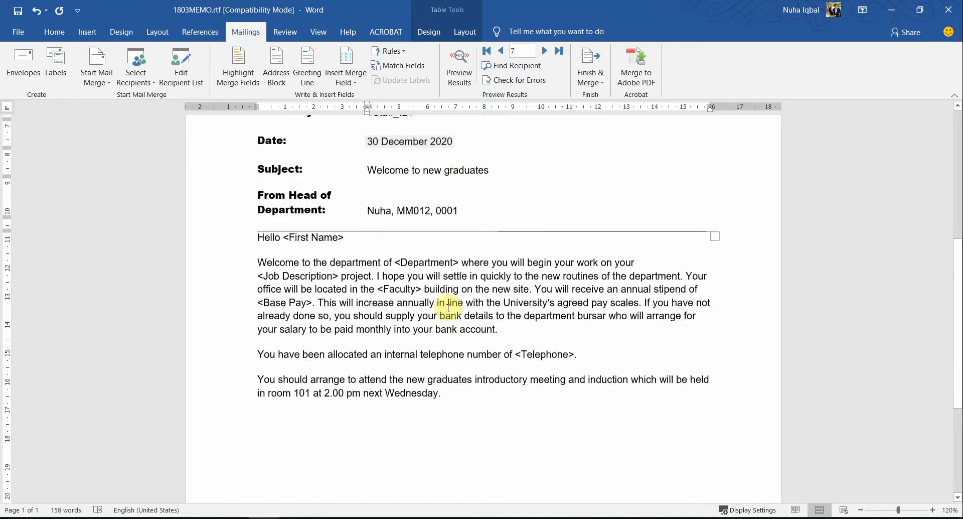
pyautogui.scroll(2, 464, 317)
pyautogui.click(337, 256)
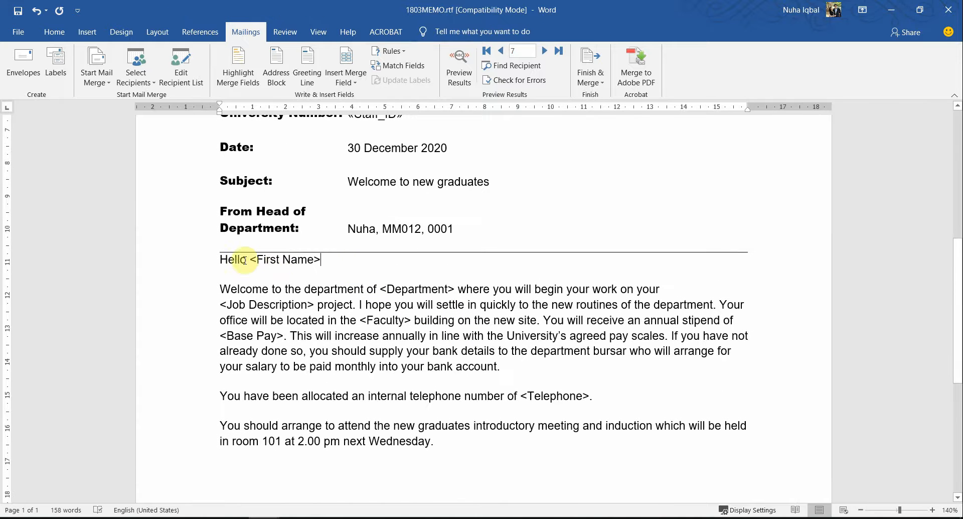
pyautogui.keyDown('shift'); pyautogui.click(254, 259); pyautogui.keyUp('shift')
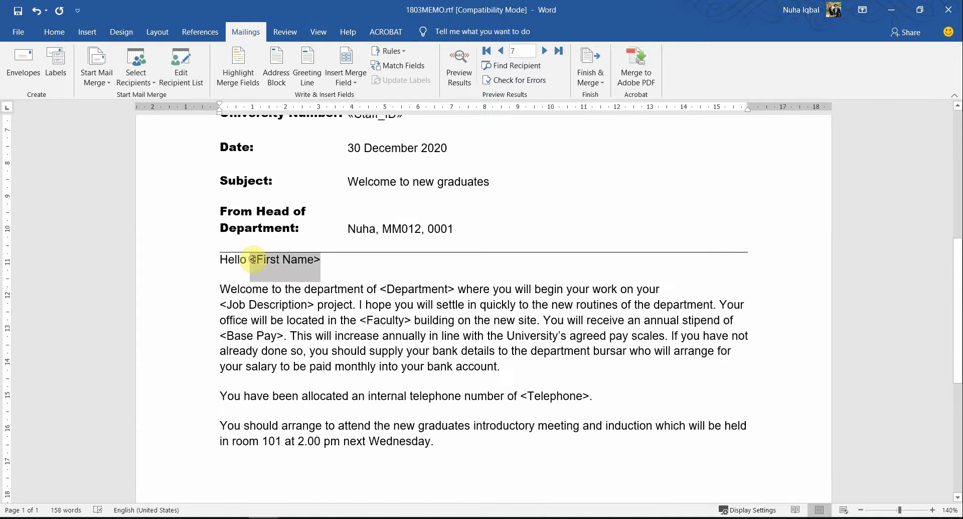
pyautogui.click(351, 78)
pyautogui.click(368, 128)
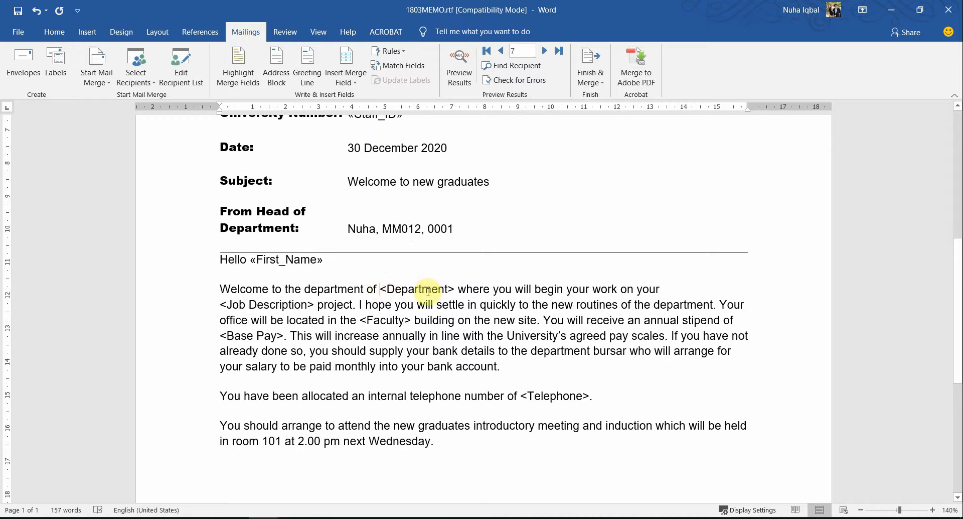
pyautogui.keyDown('shift'); pyautogui.click(454, 289); pyautogui.keyUp('shift')
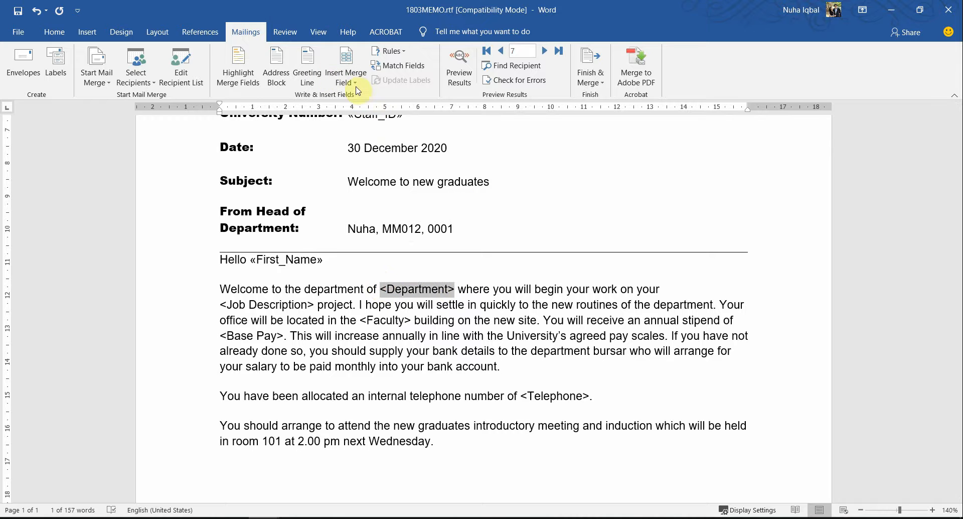
pyautogui.click(348, 77)
pyautogui.click(368, 186)
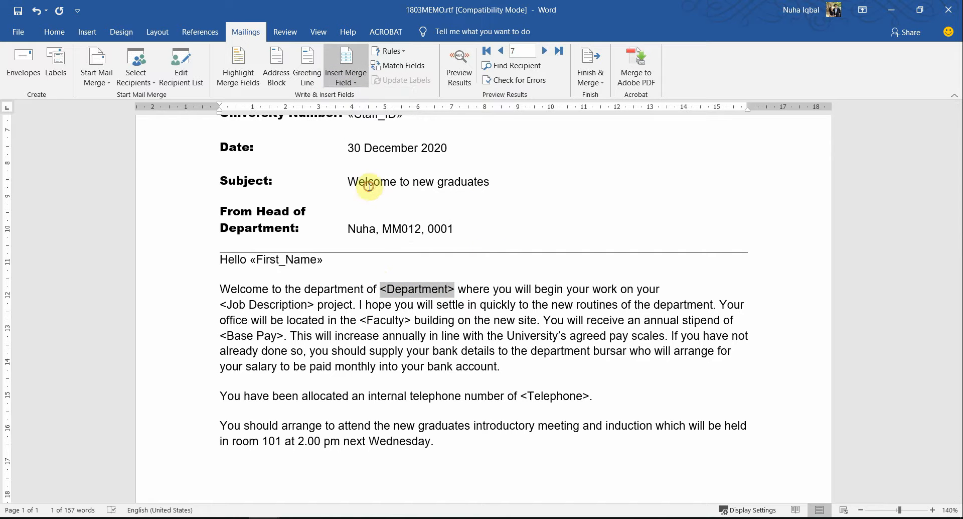
# Swap the Faculty, Base Pay and Telephone placeholders for Faculty, Base_Pay and Telephone merge fields
pyautogui.click(361, 318)
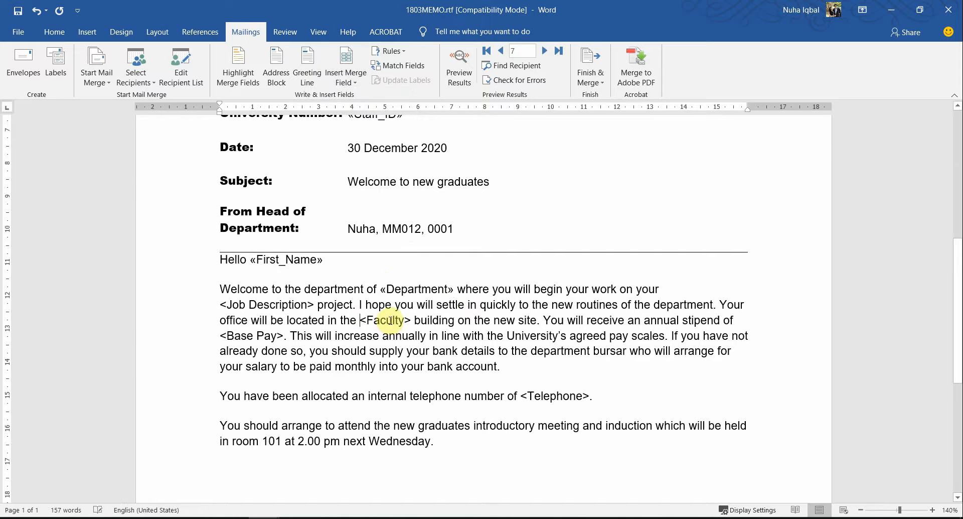
pyautogui.keyDown('shift'); pyautogui.click(411, 318); pyautogui.keyUp('shift')
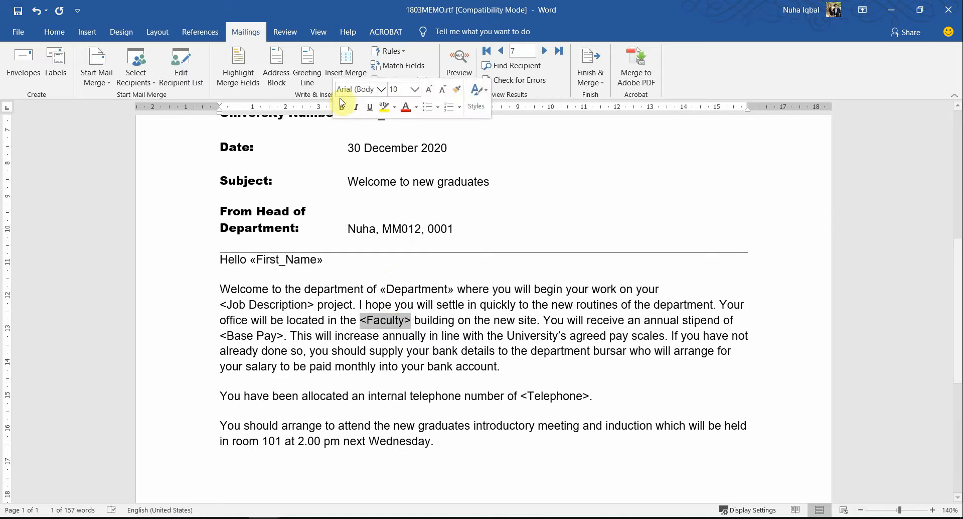
pyautogui.click(346, 76)
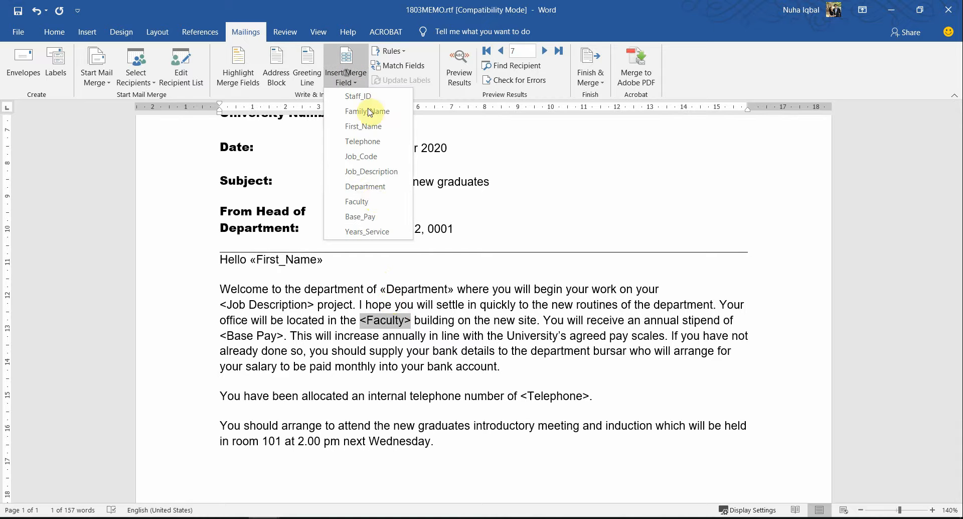
pyautogui.click(368, 201)
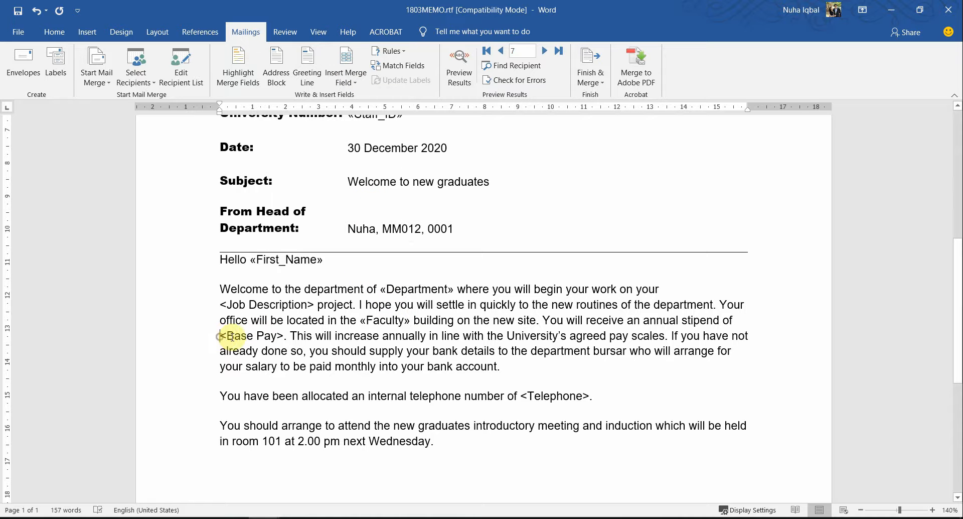
pyautogui.keyDown('shift'); pyautogui.click(283, 333); pyautogui.keyUp('shift')
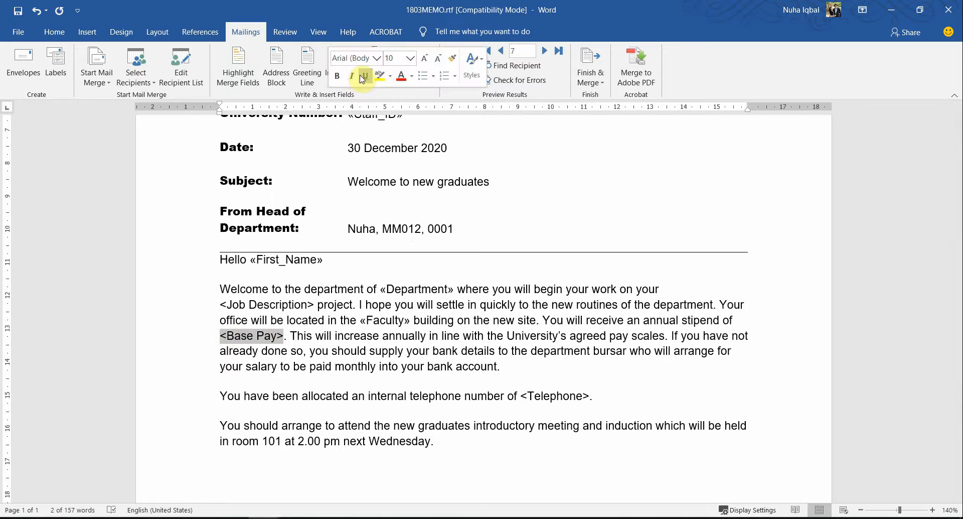
pyautogui.click(353, 85)
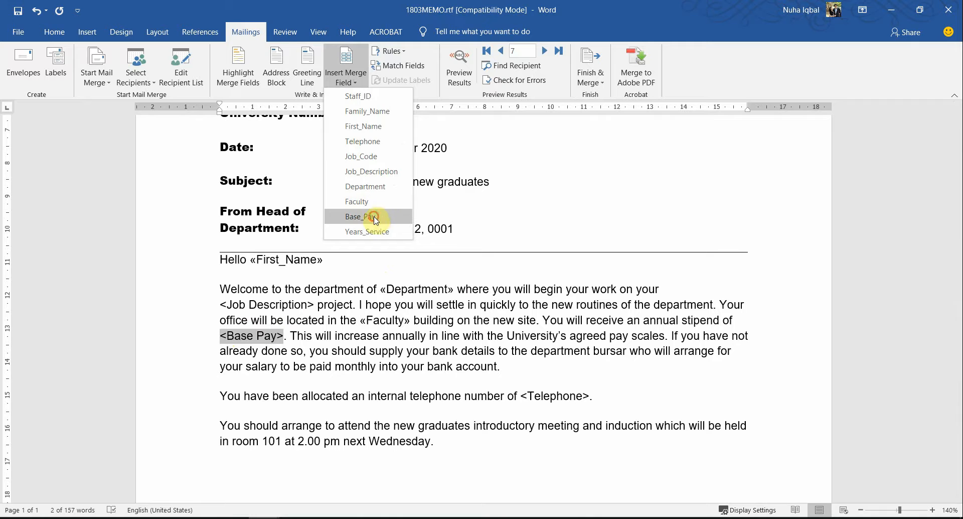
pyautogui.click(369, 215)
pyautogui.scroll(-1, 393, 410)
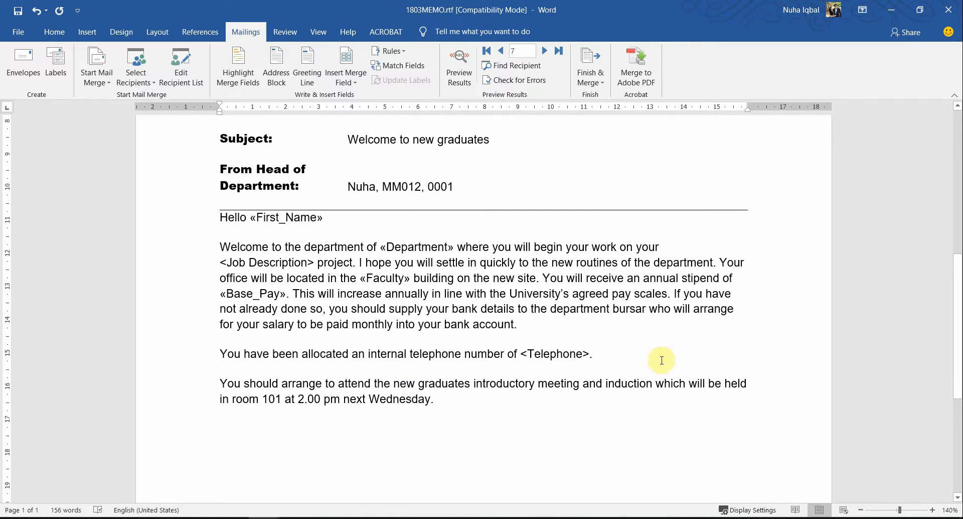
pyautogui.click(521, 353)
pyautogui.keyDown('shift'); pyautogui.click(589, 353); pyautogui.keyUp('shift')
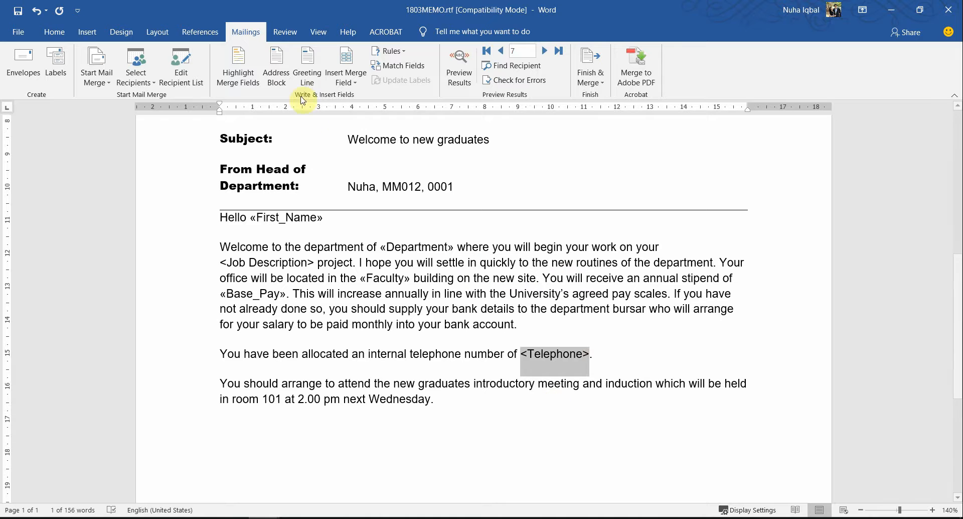
pyautogui.click(347, 80)
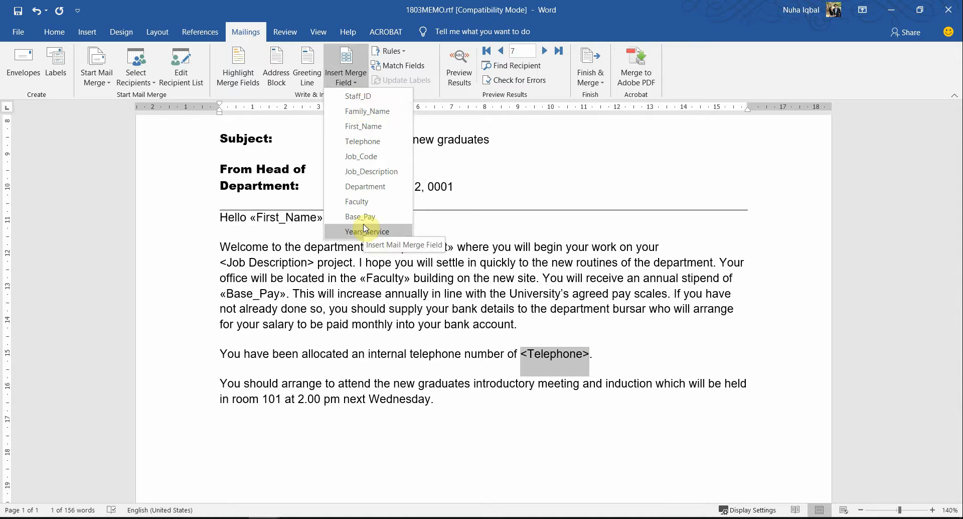
pyautogui.click(384, 141)
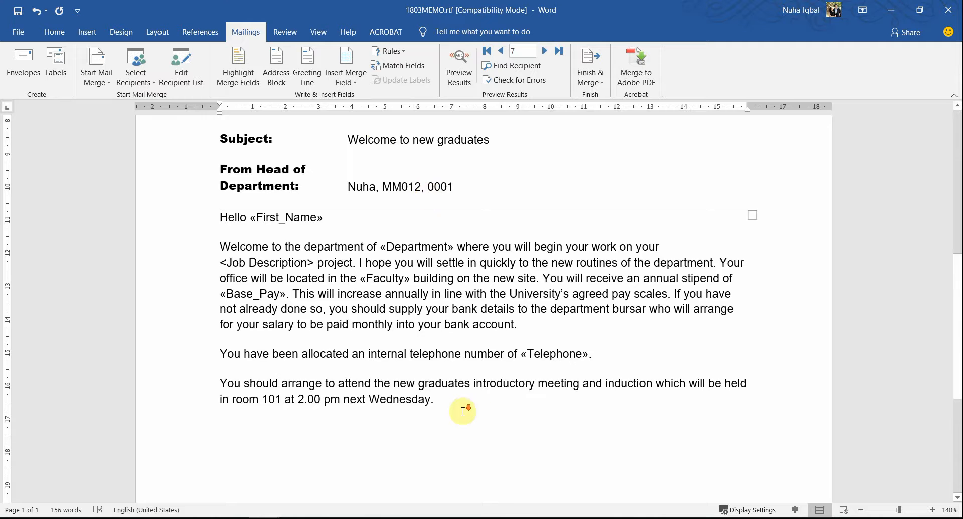
# Replace <Job Description> with the Job_Description merge field
pyautogui.scroll(-3, 464, 404)
pyautogui.keyDown('ctrl'); pyautogui.scroll(-3, 537, 344); pyautogui.keyUp('ctrl')
pyautogui.keyDown('ctrl'); pyautogui.scroll(-1, 534, 343); pyautogui.keyUp('ctrl')
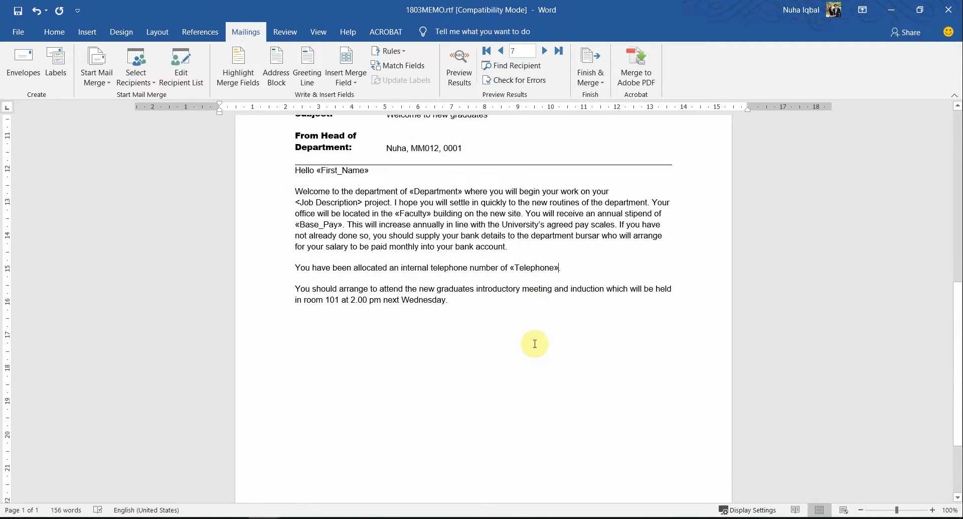
pyautogui.scroll(1, 533, 342)
pyautogui.scroll(-2, 531, 302)
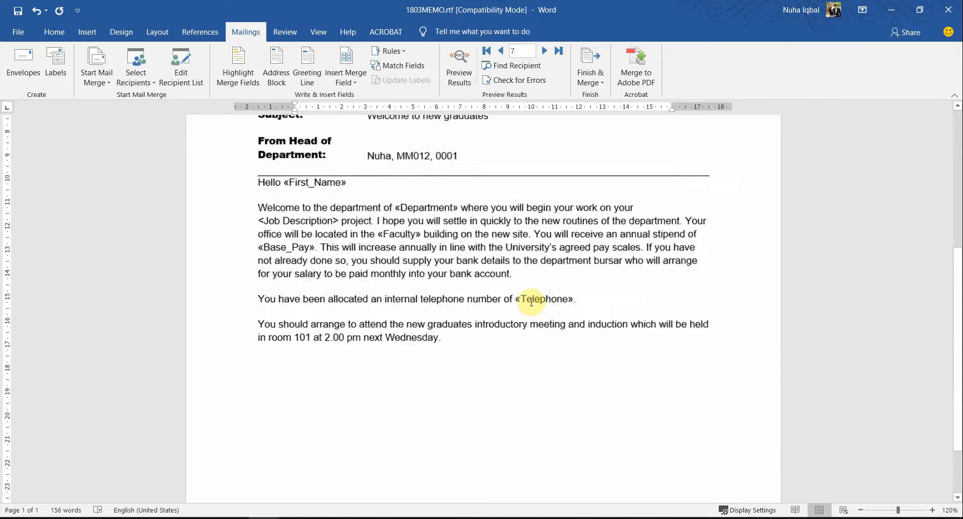
pyautogui.keyDown('ctrl'); pyautogui.scroll(3, 532, 302); pyautogui.keyUp('ctrl')
pyautogui.scroll(5, 531, 301)
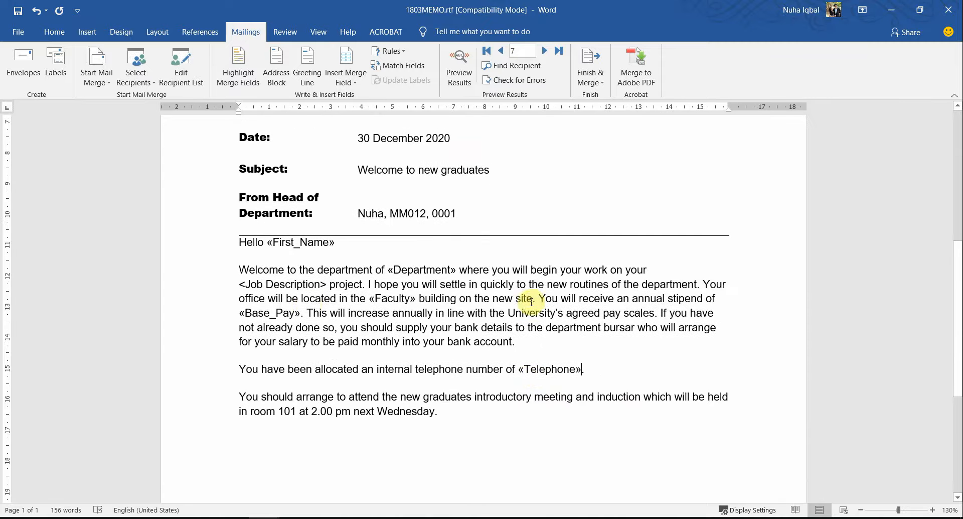
pyautogui.click(326, 284)
pyautogui.keyDown('shift'); pyautogui.click(237, 284); pyautogui.keyUp('shift')
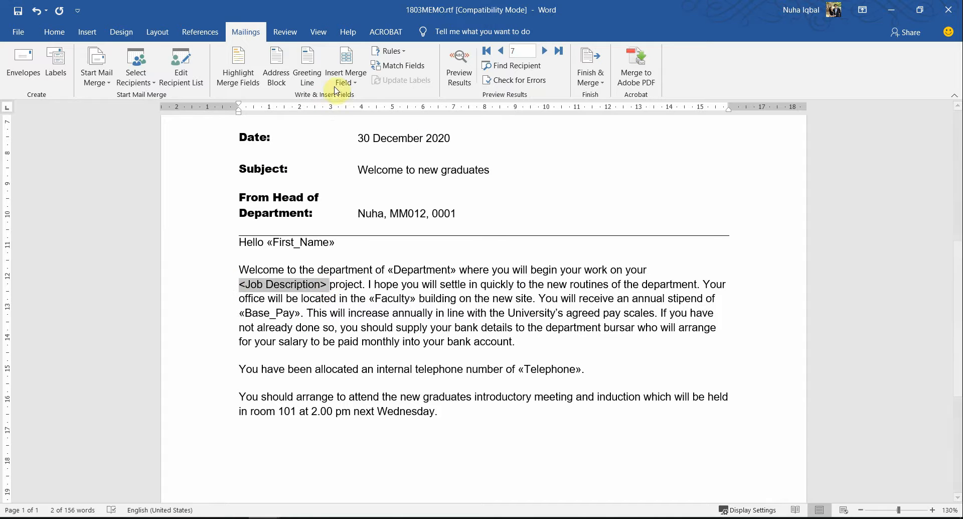
pyautogui.click(346, 76)
pyautogui.click(371, 171)
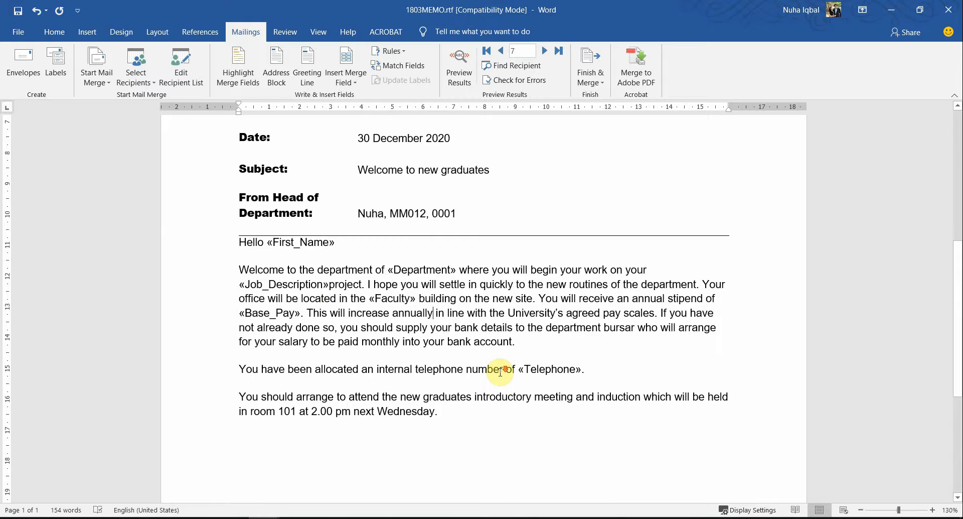
# Highlight the word 'chevrons' in pink in the task PDF
pyautogui.scroll(-5, 500, 372)
pyautogui.keyDown('ctrl'); pyautogui.scroll(-3, 501, 364); pyautogui.keyUp('ctrl')
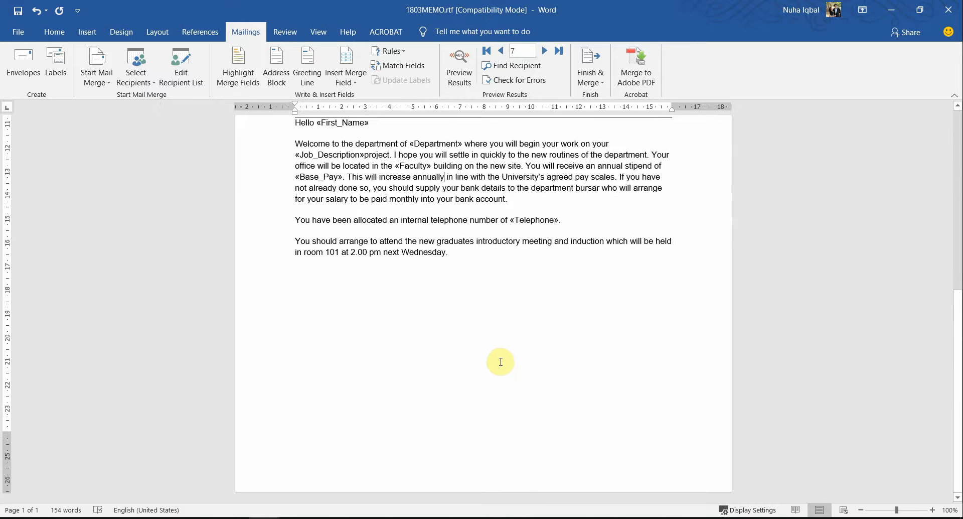
pyautogui.scroll(3, 500, 361)
pyautogui.keyDown('ctrl'); pyautogui.scroll(-1, 500, 362); pyautogui.keyUp('ctrl')
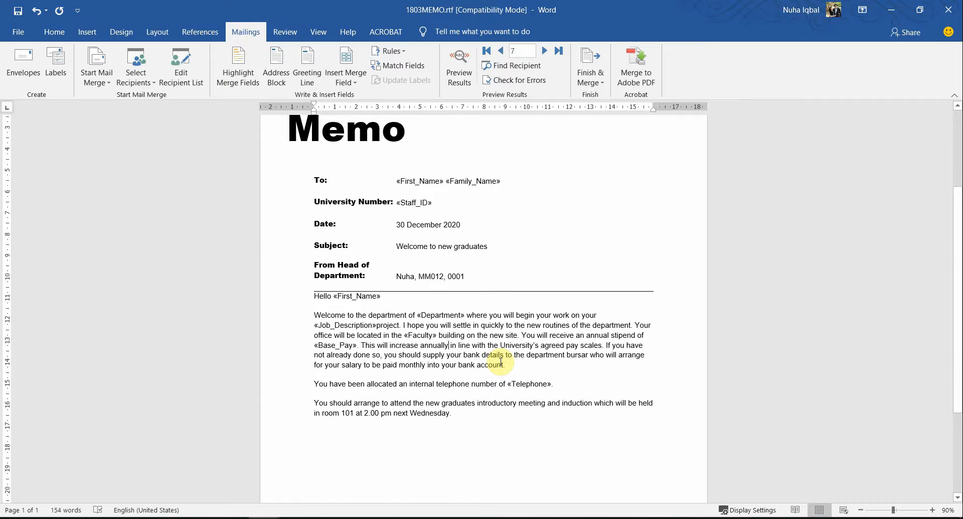
pyautogui.hotkey('alt', 'Tab')
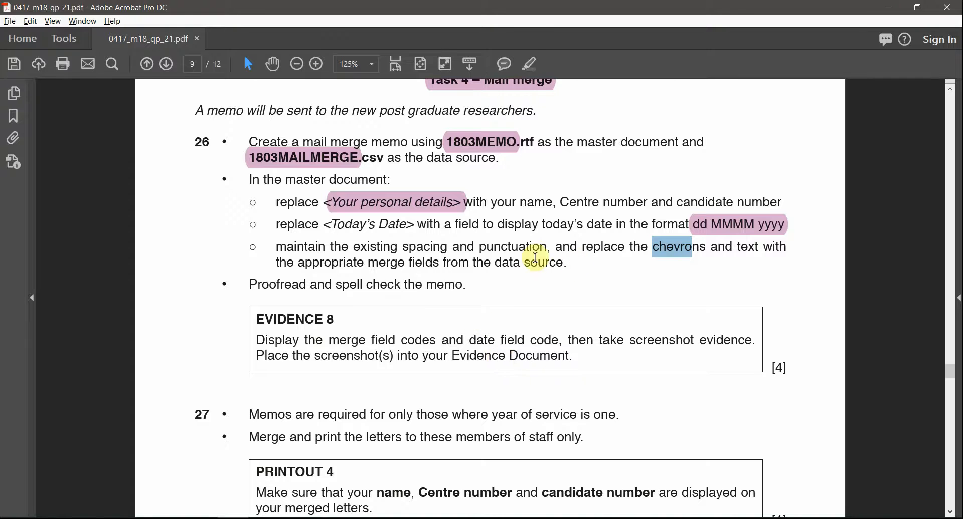
pyautogui.click(527, 63)
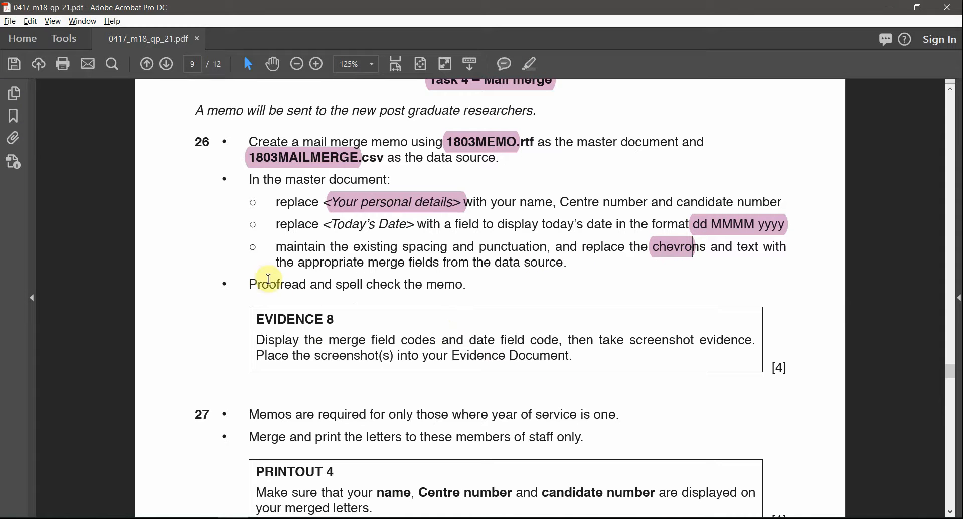
# Run Spelling & Grammar on the memo, dismiss the completion message, and return to the task PDF
pyautogui.hotkey('alt', 'Tab')
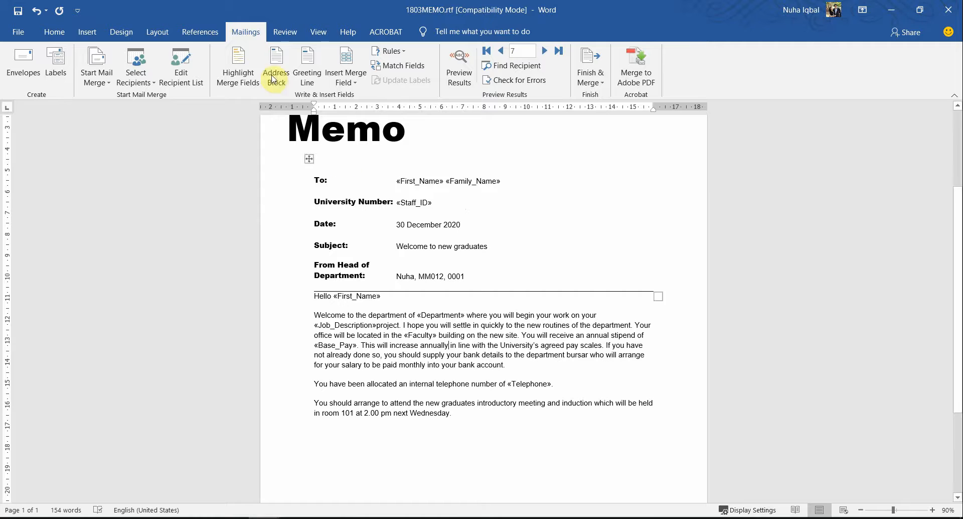
pyautogui.click(293, 36)
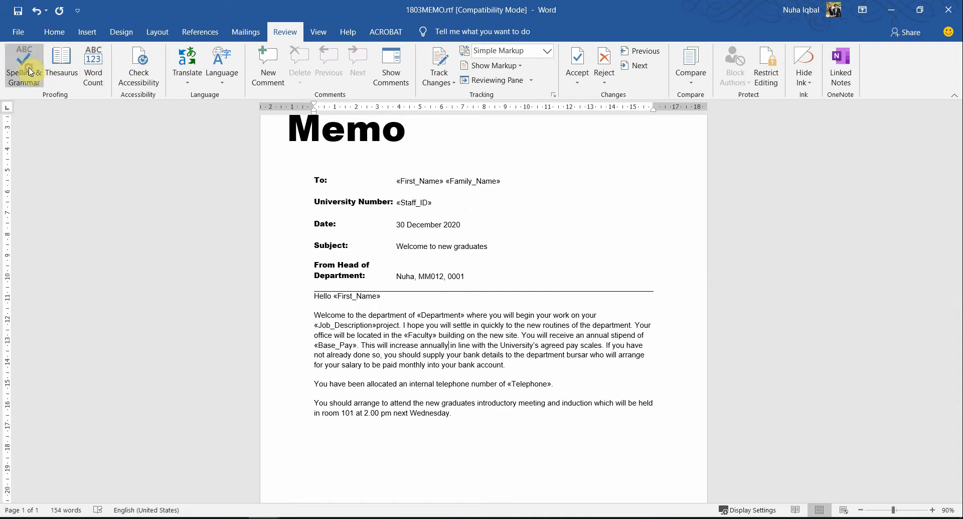
pyautogui.click(28, 71)
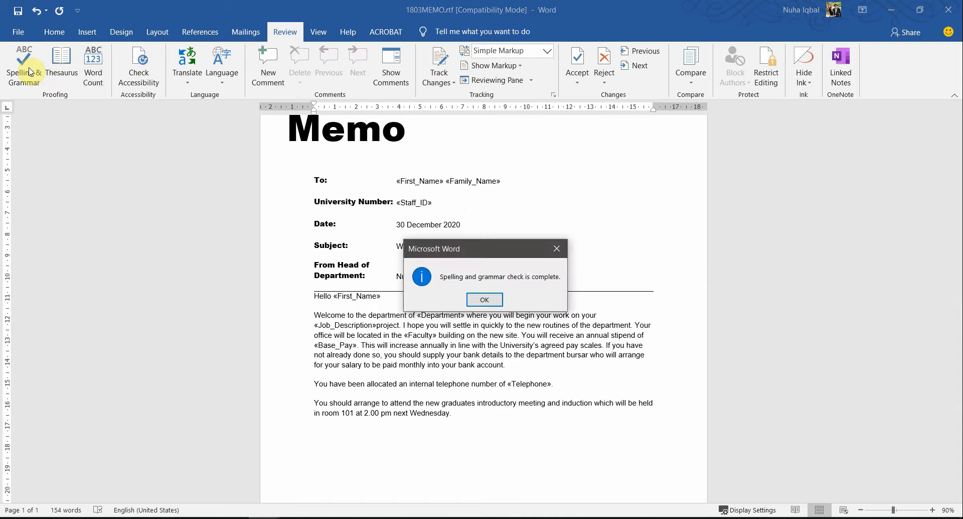
pyautogui.click(484, 300)
pyautogui.scroll(-4, 531, 401)
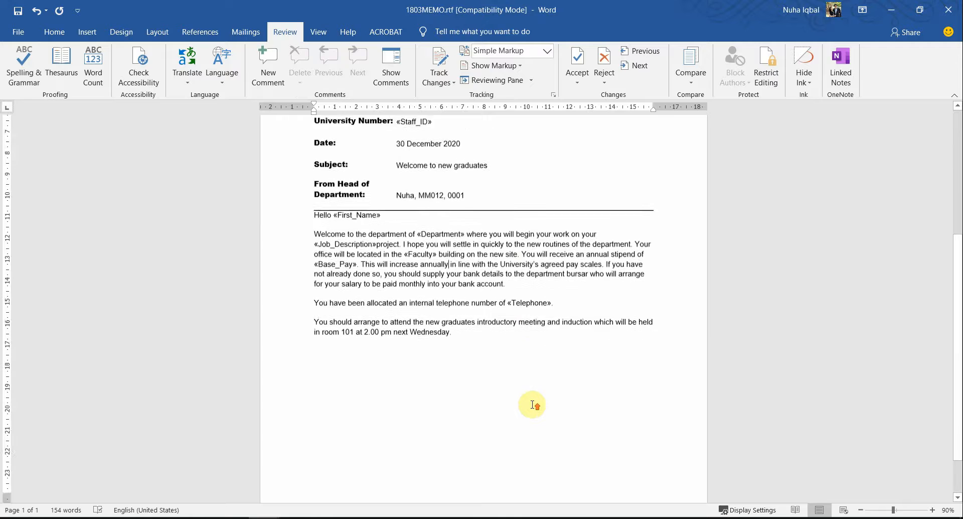
pyautogui.scroll(7, 532, 403)
pyautogui.hotkey('alt', 'Tab')
pyautogui.scroll(-1, 580, 404)
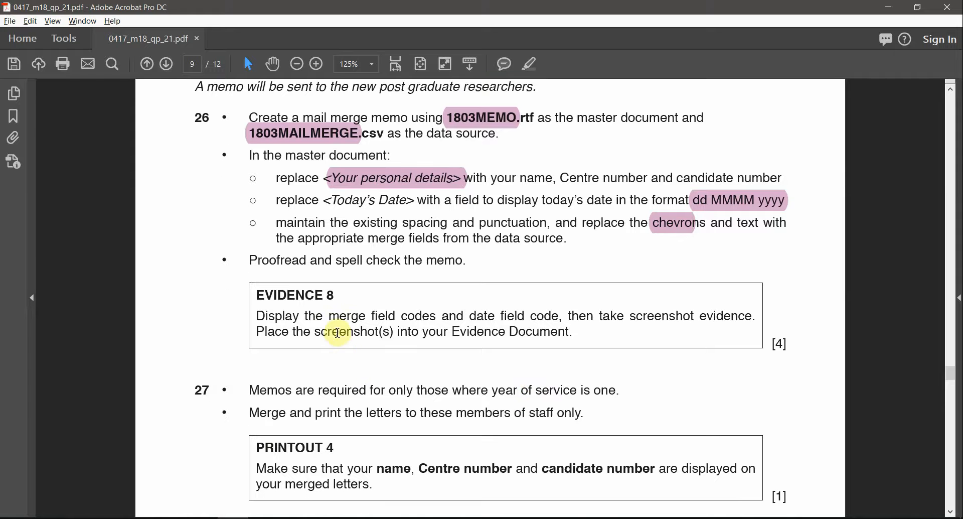
# Highlight 'EVIDENCE 8', 'date field code' and 'merge field codes' in the Evidence 8 box, then return to the memo
pyautogui.moveTo(344, 294); pyautogui.dragTo(253, 295)
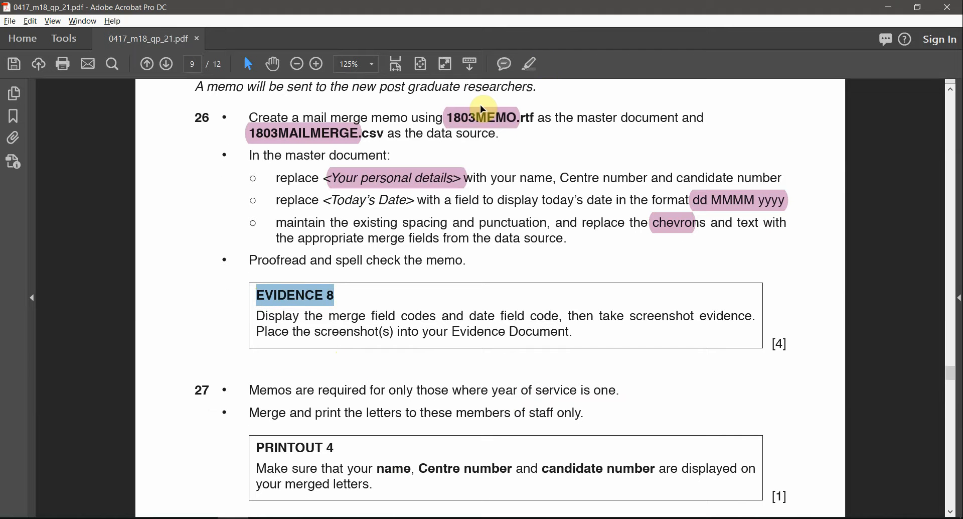
pyautogui.click(530, 64)
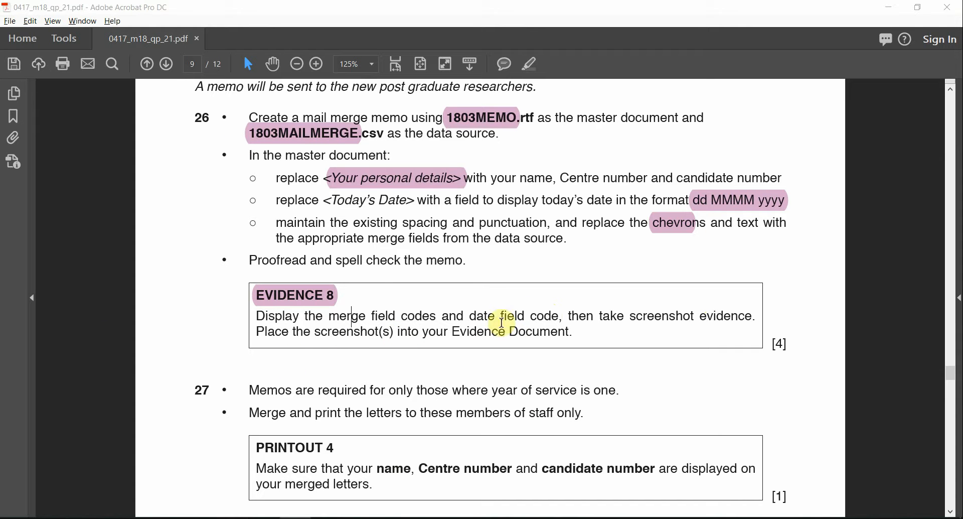
pyautogui.moveTo(562, 317); pyautogui.dragTo(471, 317)
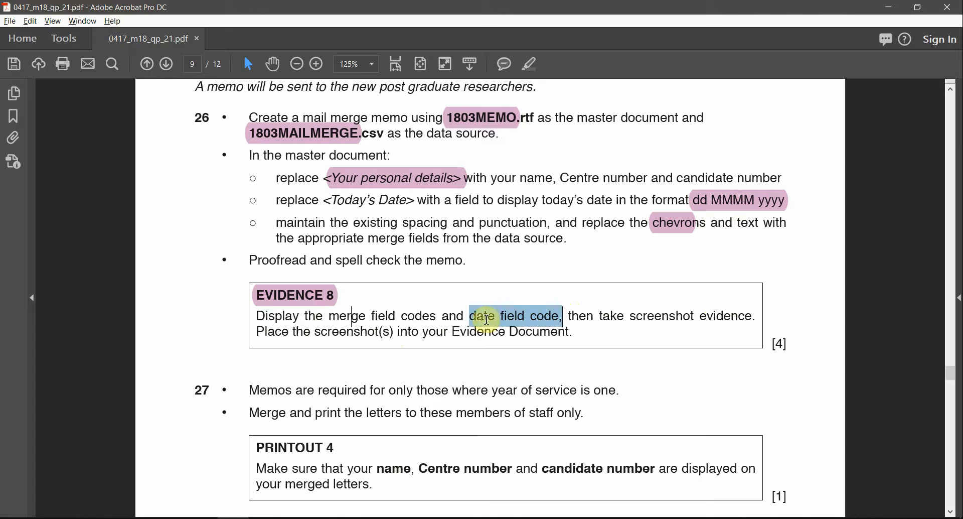
pyautogui.click(525, 64)
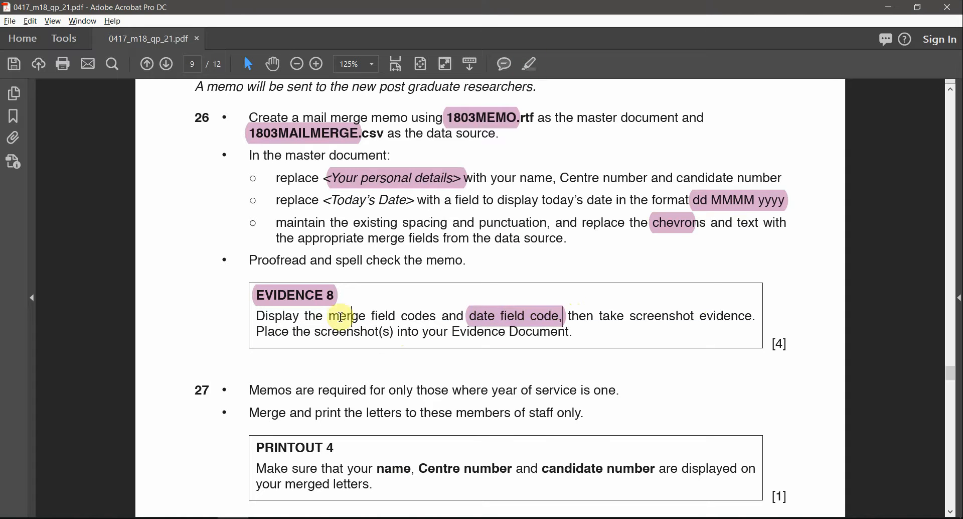
pyautogui.moveTo(330, 316); pyautogui.dragTo(436, 316)
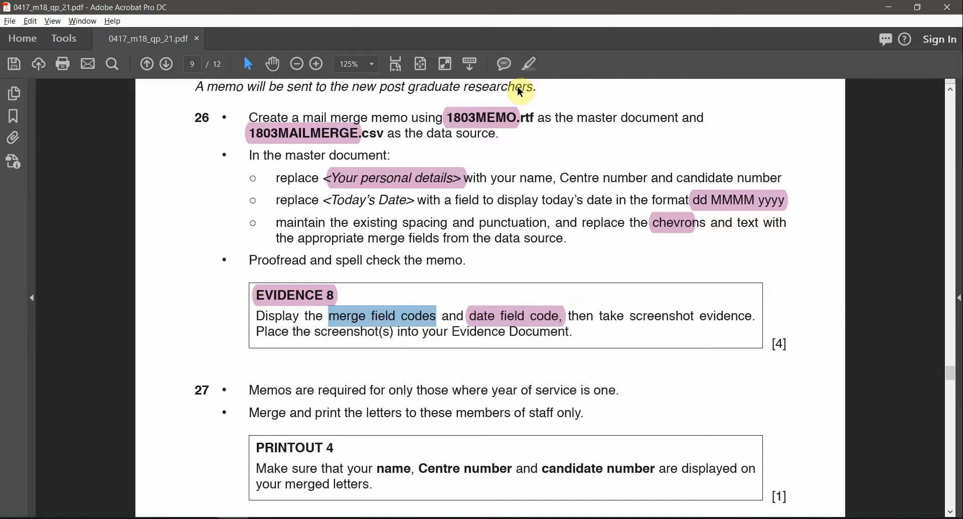
pyautogui.click(531, 66)
pyautogui.hotkey('alt', 'Tab')
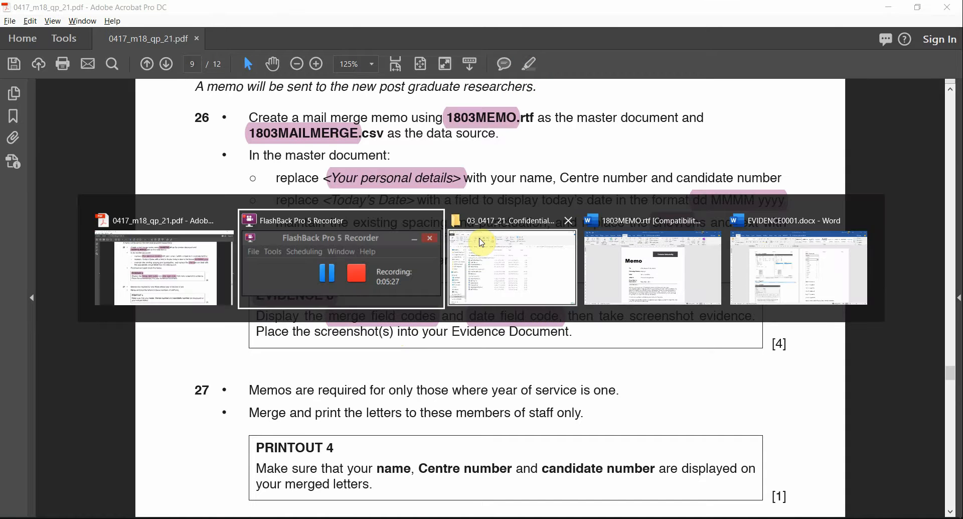
pyautogui.hotkey('alt', 'Tab')
pyautogui.hotkey('alt', 'Tab')
# Toggle field codes on for the First_Name, Family_Name and Staff_ID fields individually
pyautogui.scroll(-2, 531, 275)
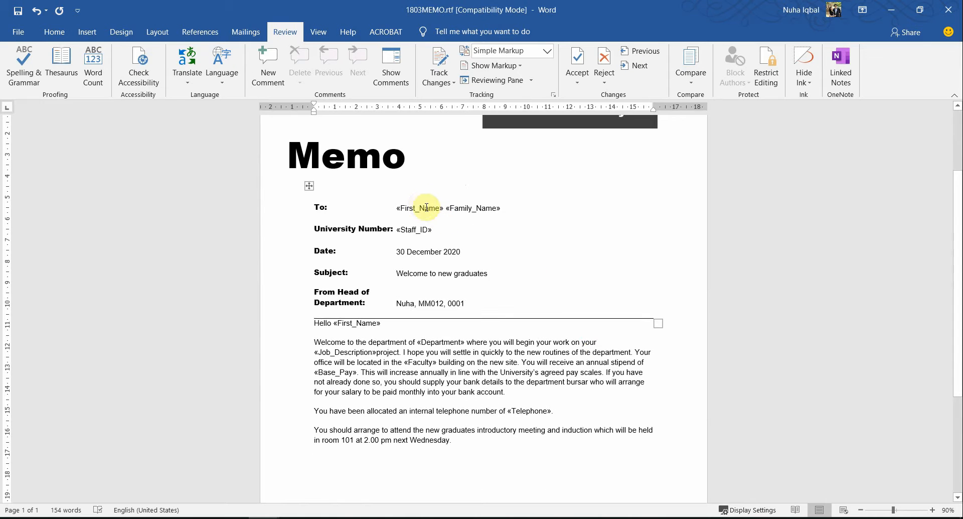
pyautogui.scroll(1, 421, 206)
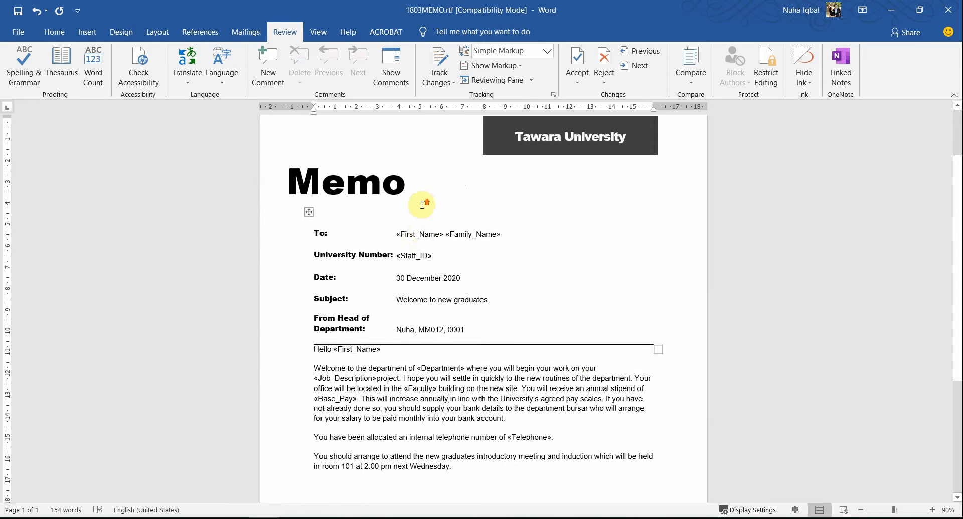
pyautogui.rightClick(426, 239)
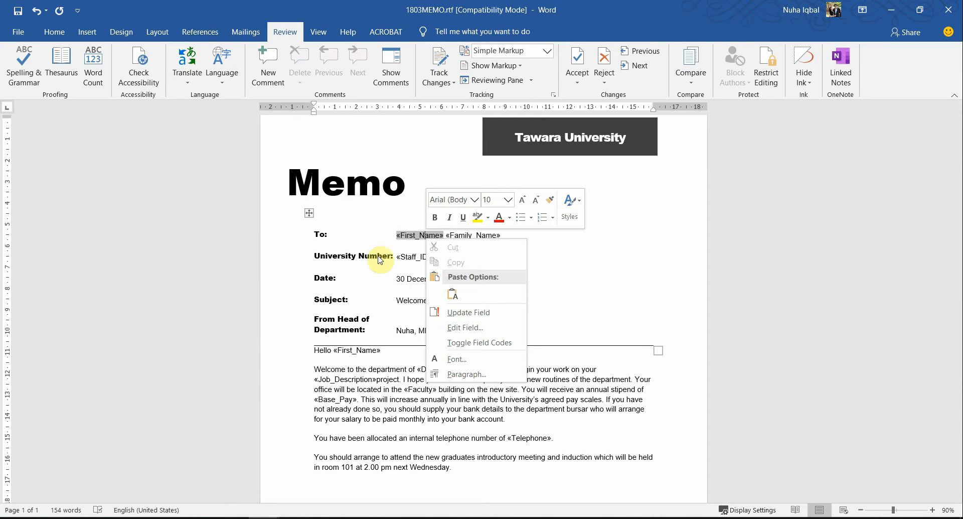
pyautogui.click(469, 346)
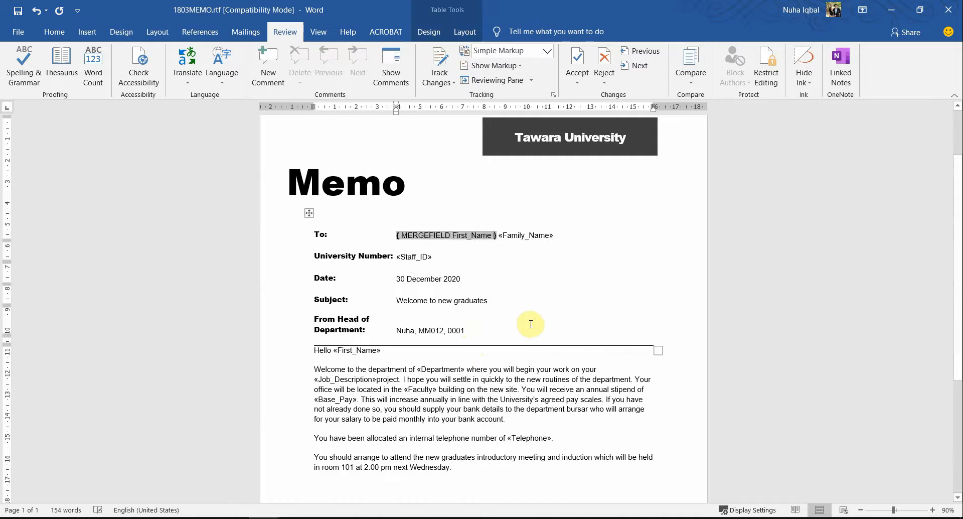
pyautogui.scroll(4, 527, 321)
pyautogui.rightClick(564, 239)
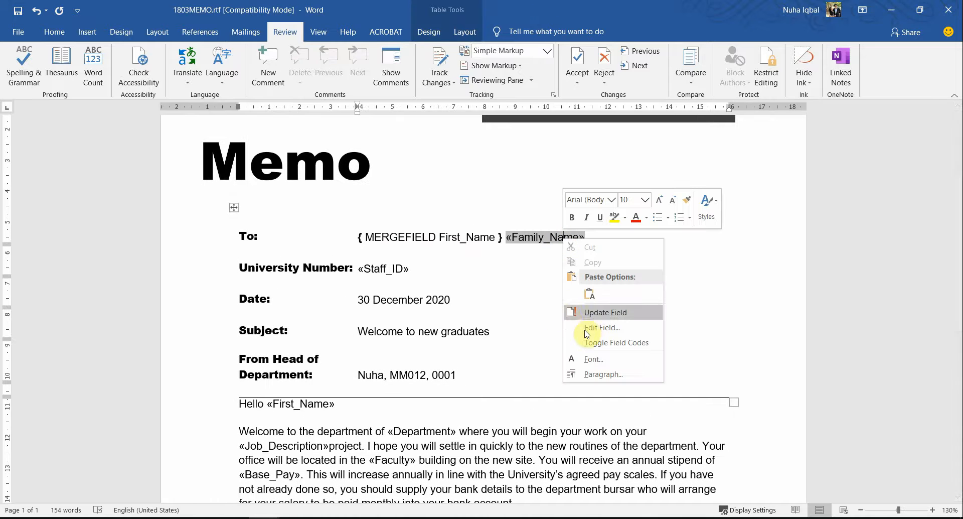
pyautogui.click(606, 346)
pyautogui.rightClick(384, 269)
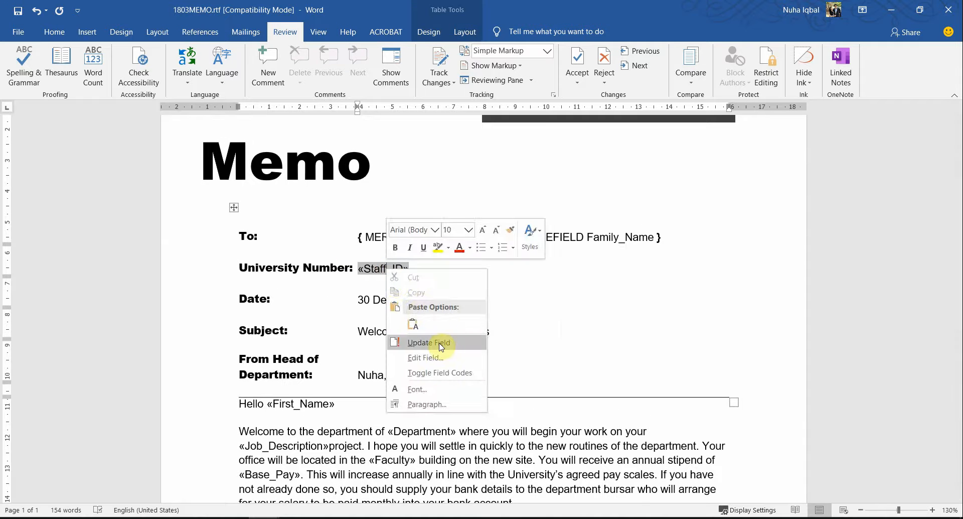
pyautogui.click(437, 371)
# Select the whole memo and toggle field codes until every field shows as MERGEFIELD or DATE
pyautogui.hotkey('ctrl', 'a')
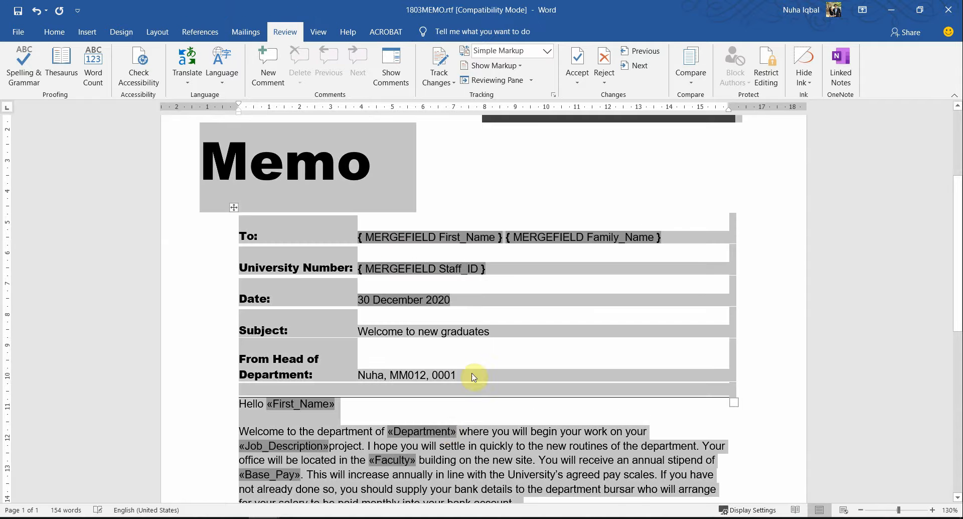
pyautogui.rightClick(444, 433)
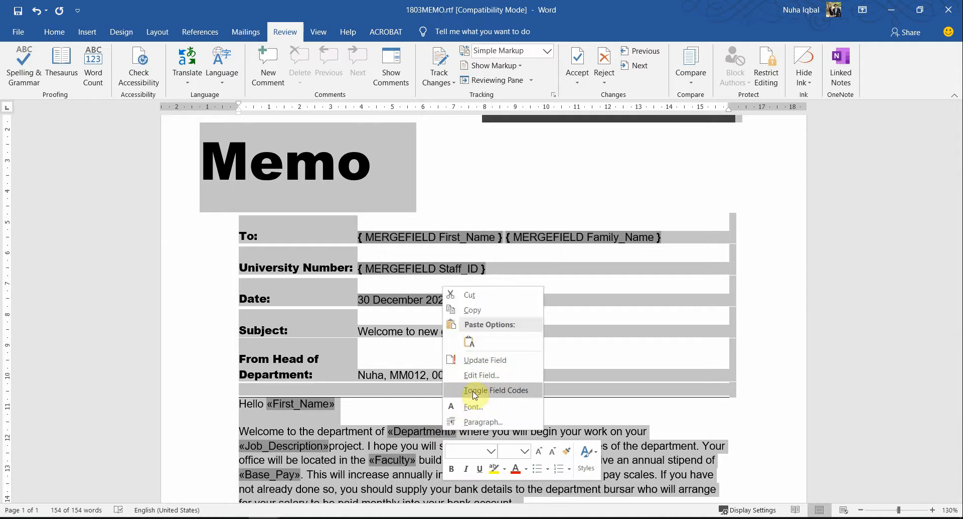
pyautogui.click(483, 390)
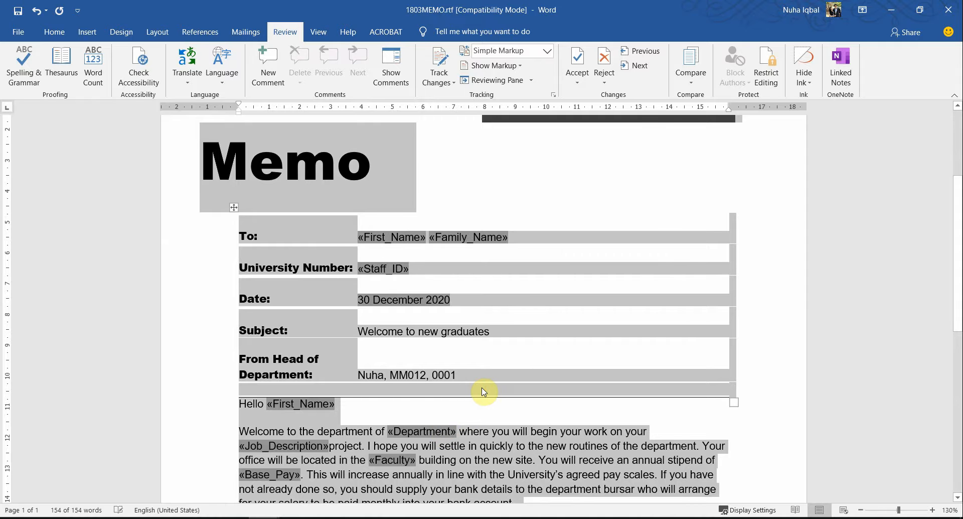
pyautogui.rightClick(442, 438)
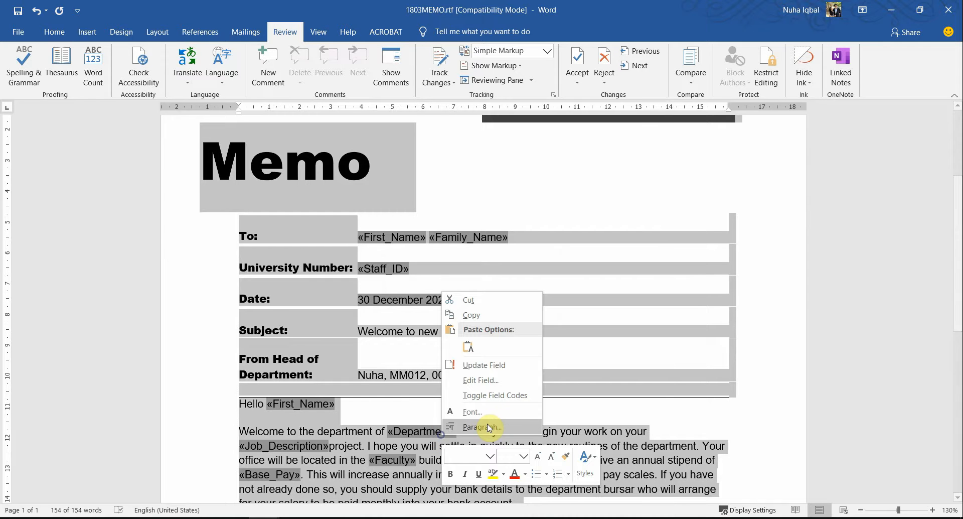
pyautogui.click(484, 392)
# Check the Faculty, DATE, Family_Name, First_Name and Staff_ID field codes throughout the memo
pyautogui.scroll(-4, 539, 445)
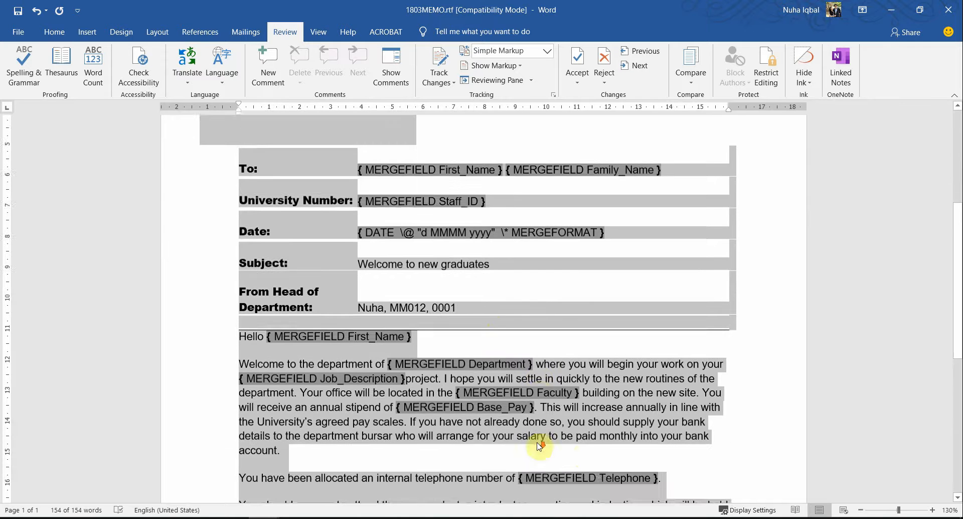
pyautogui.click(584, 362)
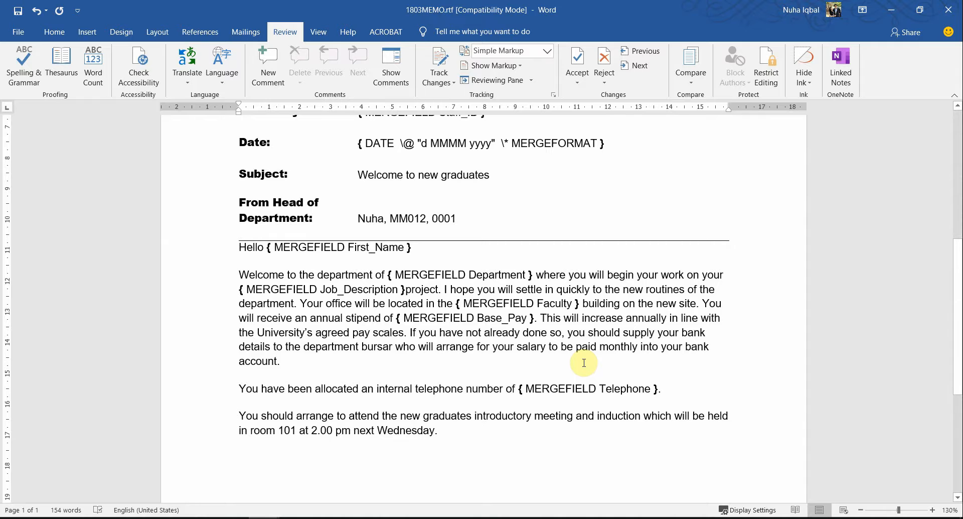
pyautogui.scroll(-3, 583, 363)
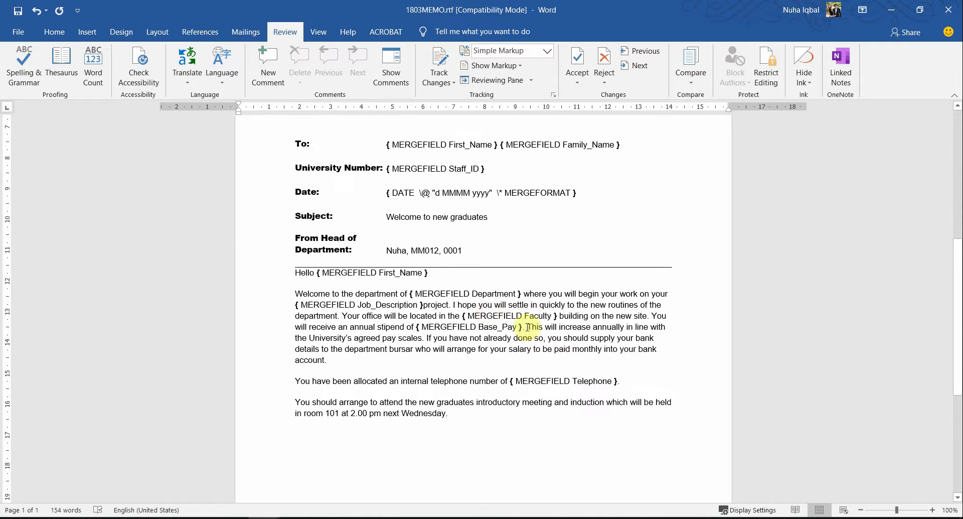
pyautogui.click(489, 315)
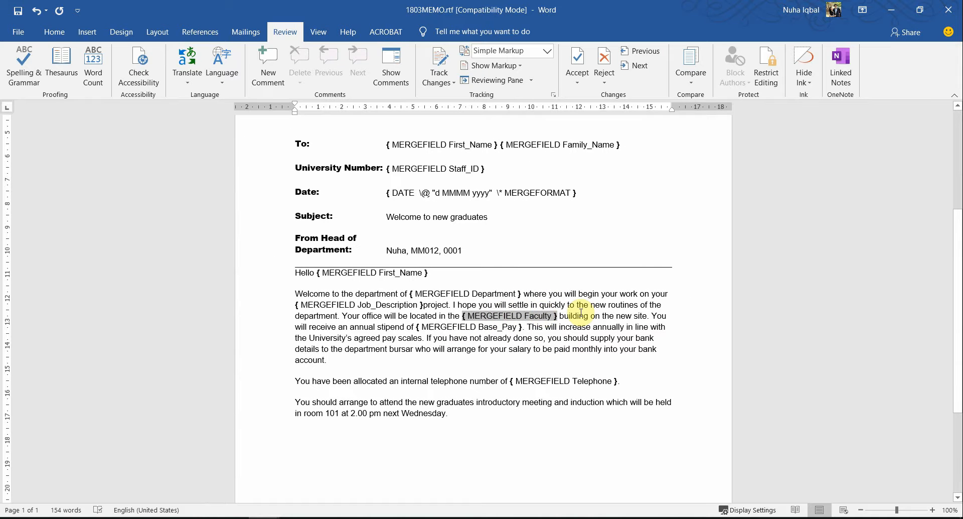
pyautogui.scroll(1, 581, 312)
pyautogui.click(536, 180)
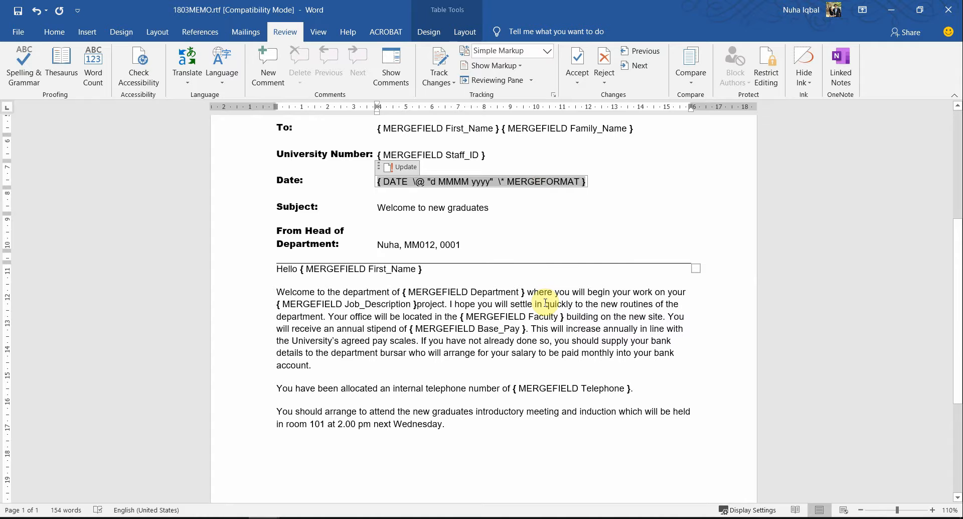
pyautogui.scroll(3, 515, 197)
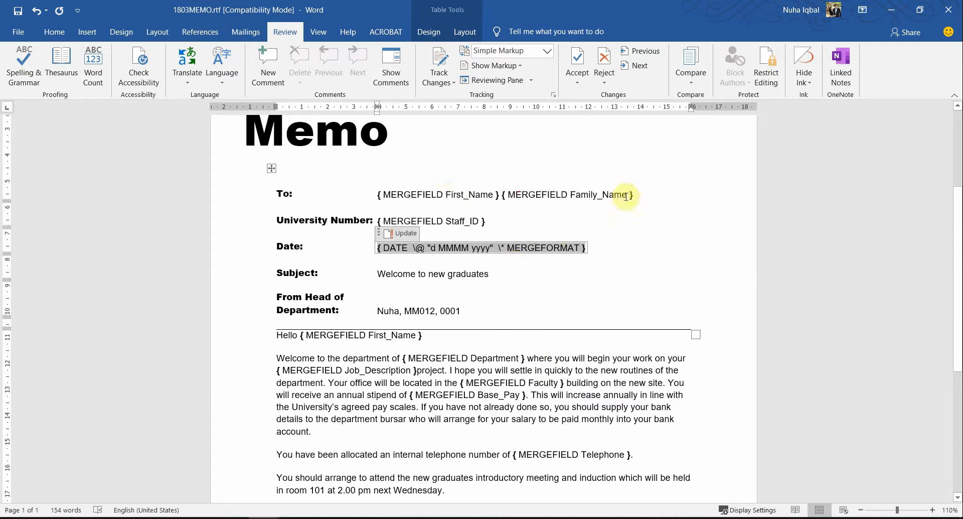
pyautogui.click(608, 195)
pyautogui.click(451, 194)
pyautogui.click(466, 222)
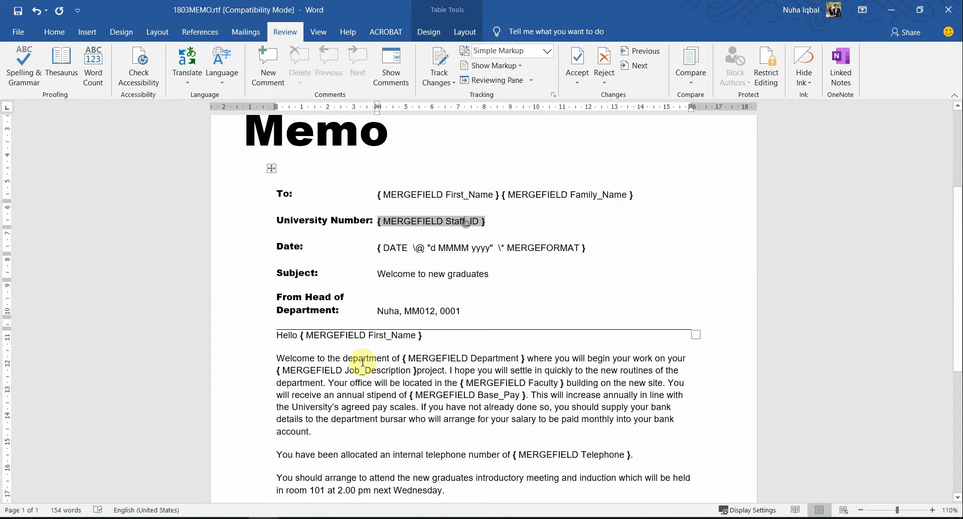
pyautogui.click(391, 335)
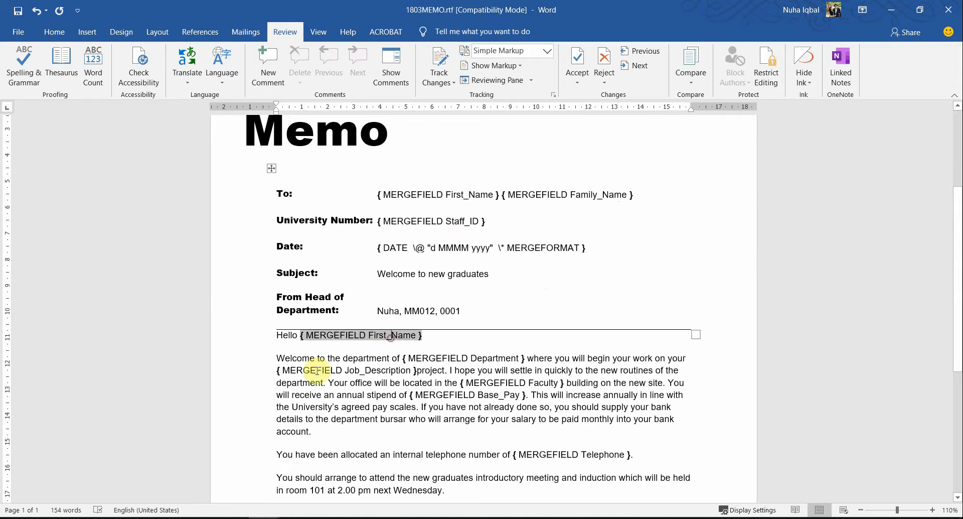
pyautogui.keyDown('ctrl'); pyautogui.scroll(-3, 600, 370); pyautogui.keyUp('ctrl')
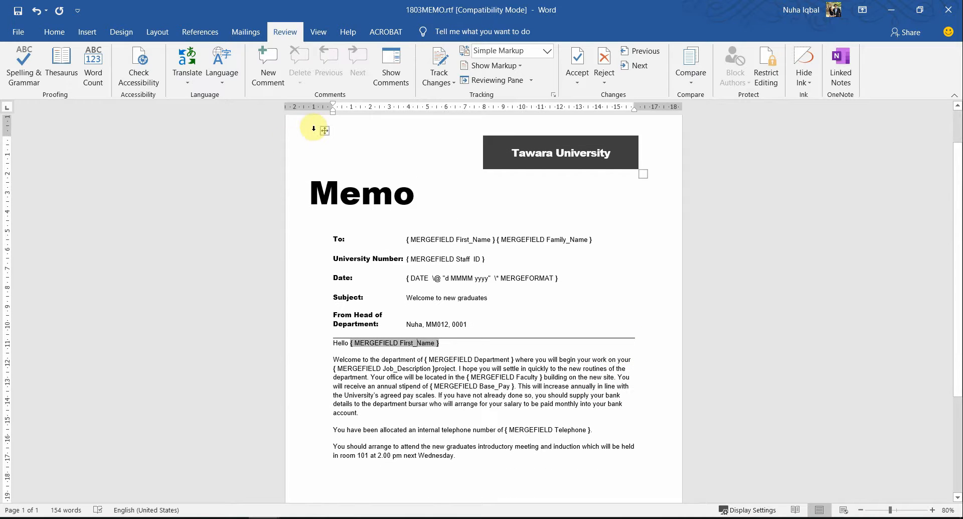
# Snip the whole memo page with Win+Shift+S and open EVIDENCE0001.docx
pyautogui.press('super+shift+s')
pyautogui.moveTo(300, 127); pyautogui.dragTo(658, 464)
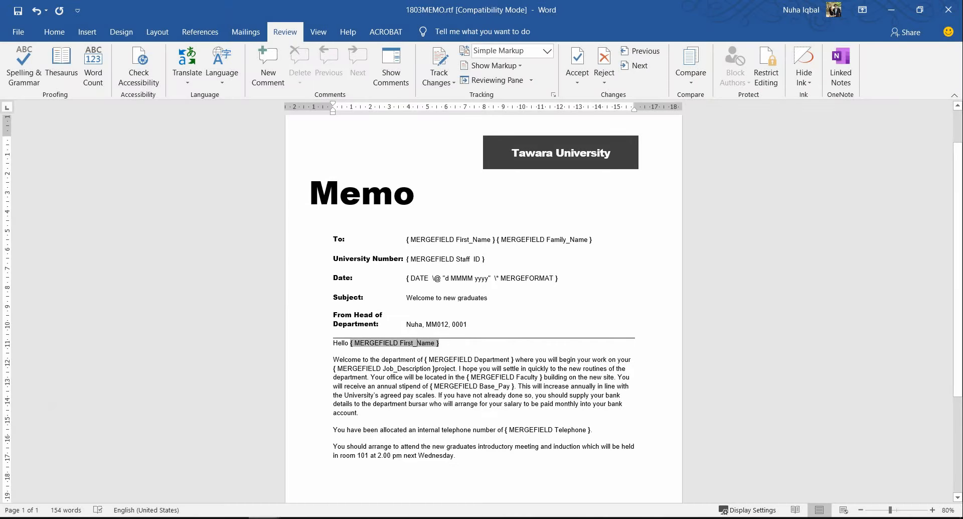
pyautogui.click(204, 486)
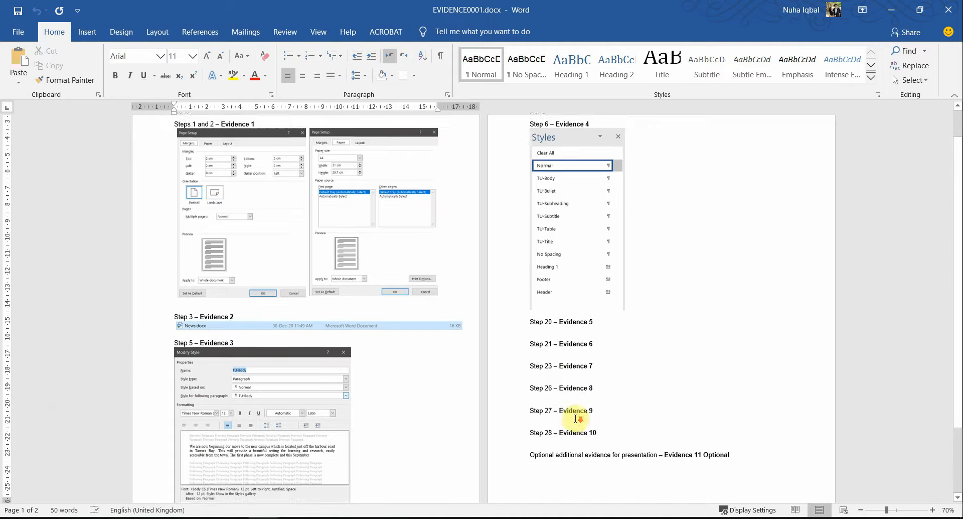
# Paste the memo field-code screenshot below the Evidence 8 label
pyautogui.scroll(-2, 575, 418)
pyautogui.click(573, 341)
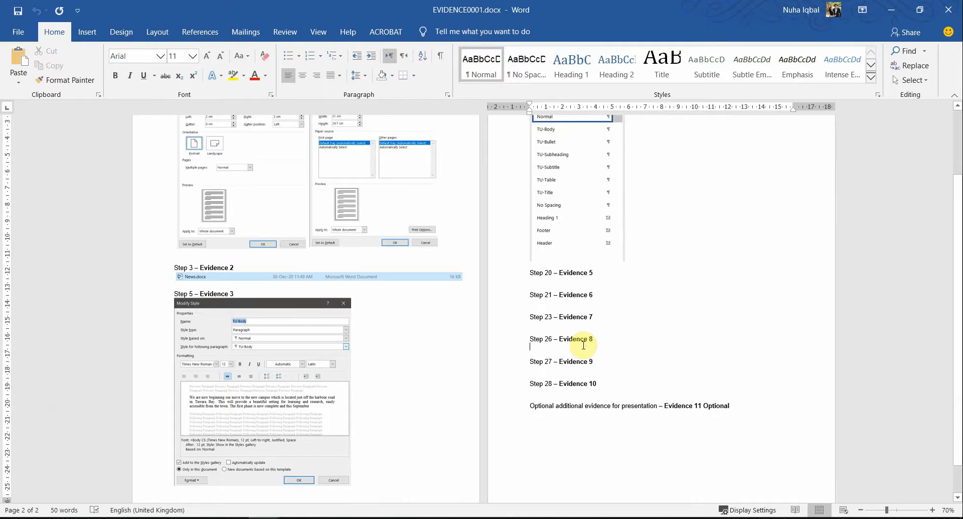
pyautogui.hotkey('ctrl', 'v')
# Move the Step 26 – Evidence 8 heading onto page 3 with a page break
pyautogui.scroll(6, 583, 346)
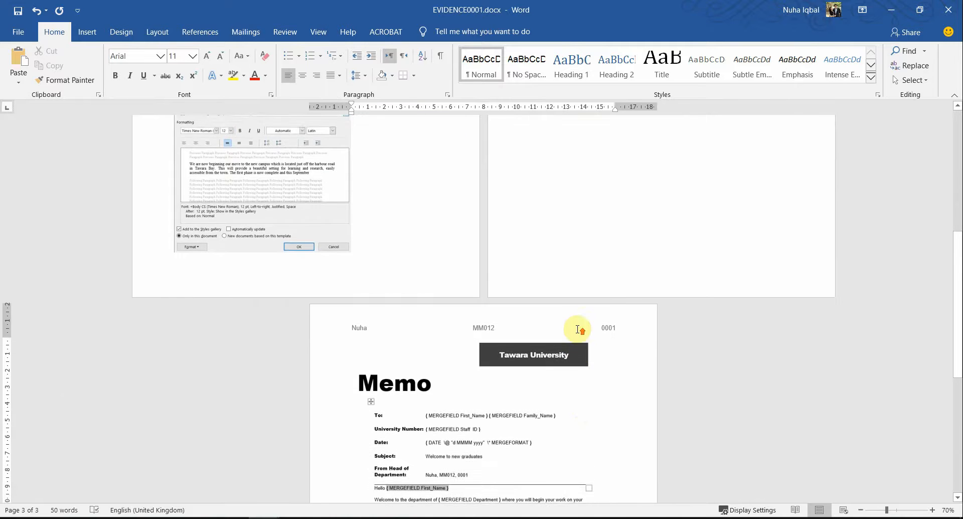
pyautogui.click(531, 166)
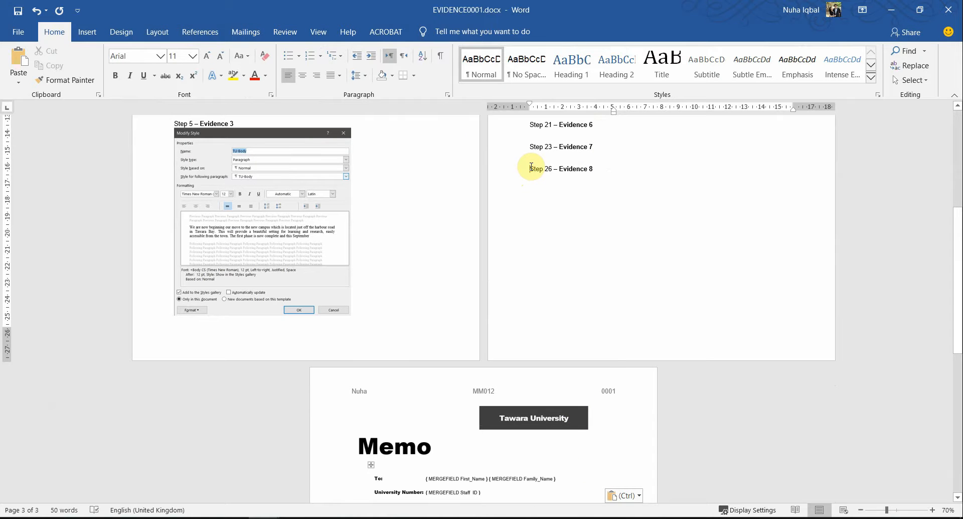
pyautogui.press('Return')
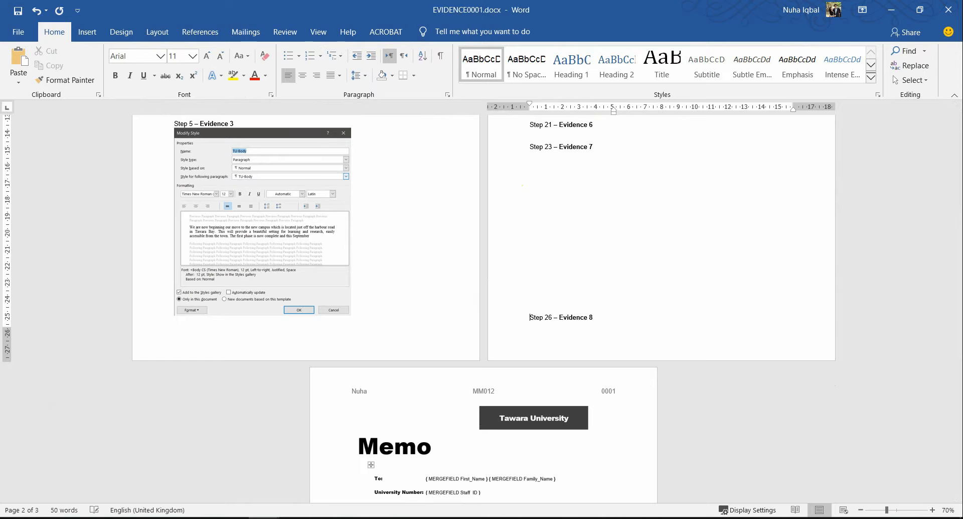
pyautogui.hotkey('ctrl', 'Return')
pyautogui.scroll(-5, 526, 244)
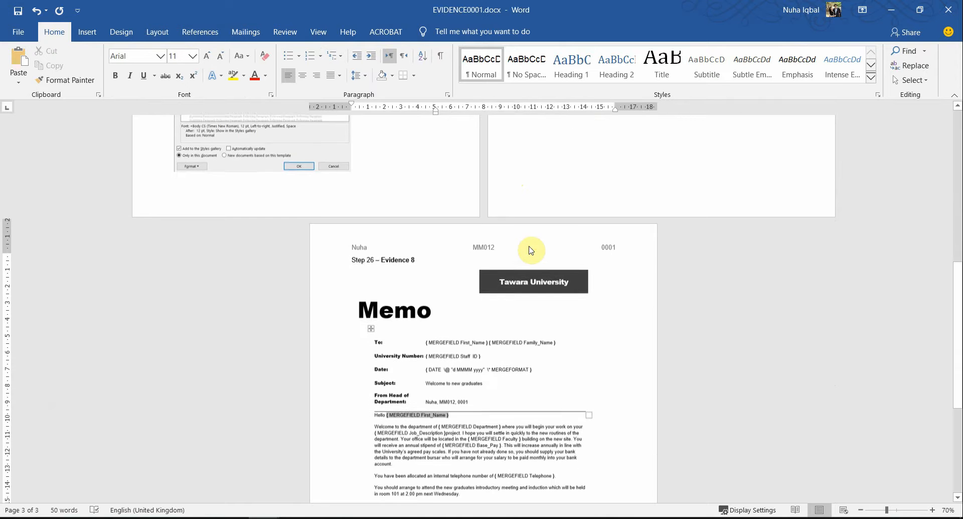
pyautogui.keyDown('ctrl'); pyautogui.scroll(3, 530, 246); pyautogui.keyUp('ctrl')
pyautogui.scroll(-5, 576, 306)
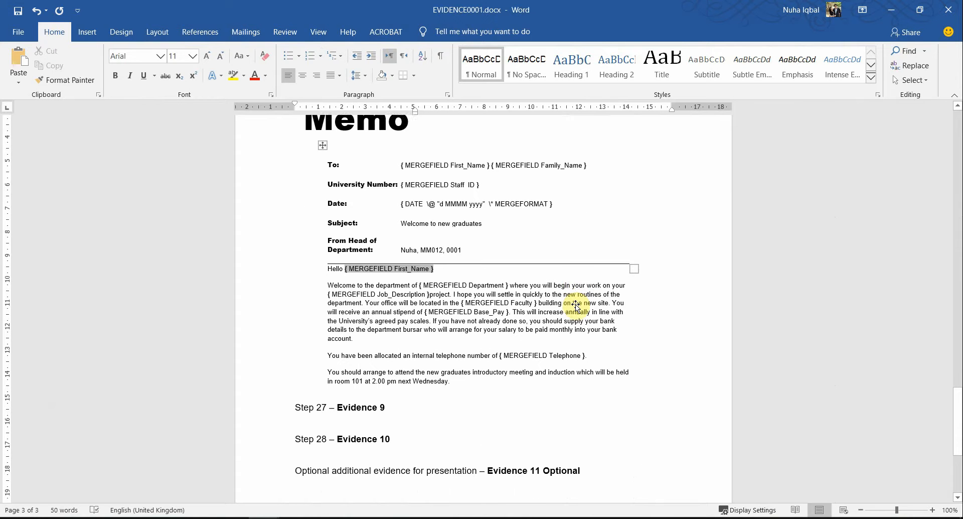
pyautogui.hotkey('alt', 'Tab')
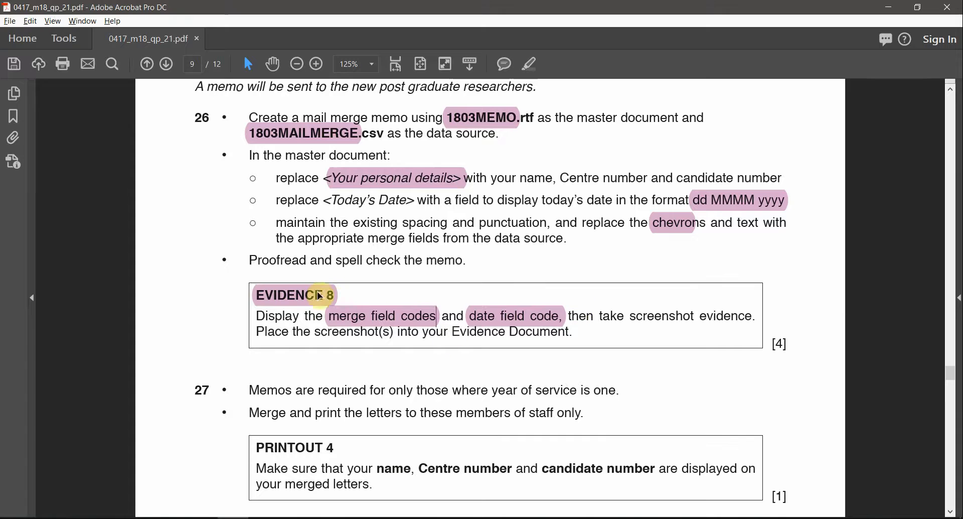
# Highlight 'year of service is one.' in step 27, review Evidence 9 and 10, then return to Word
pyautogui.click(320, 296)
pyautogui.scroll(-1, 396, 388)
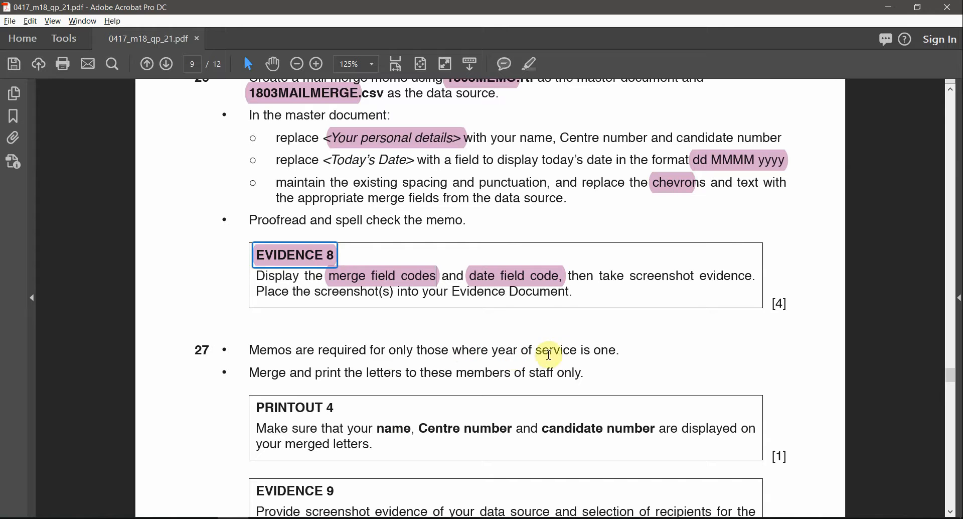
pyautogui.moveTo(619, 349); pyautogui.dragTo(488, 350)
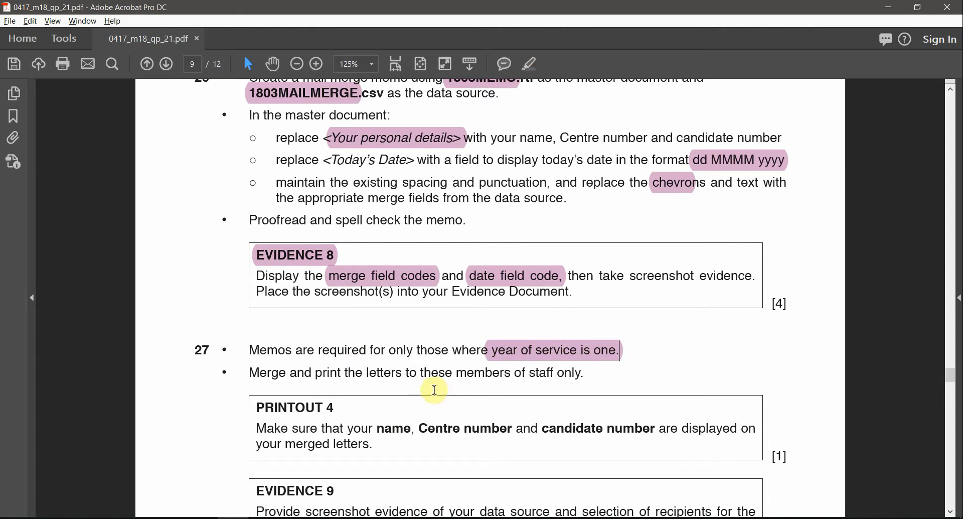
pyautogui.scroll(-3, 620, 393)
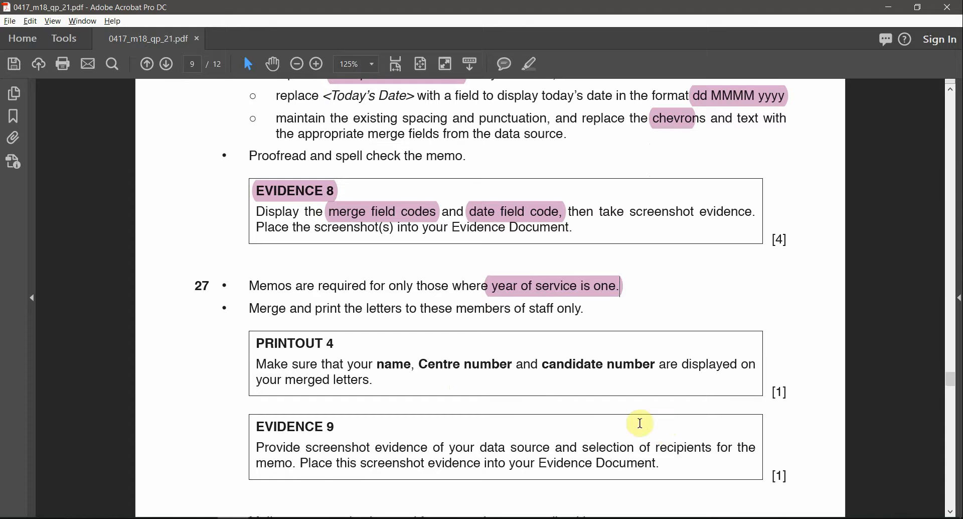
pyautogui.keyDown('ctrl'); pyautogui.scroll(-2, 607, 384); pyautogui.keyUp('ctrl')
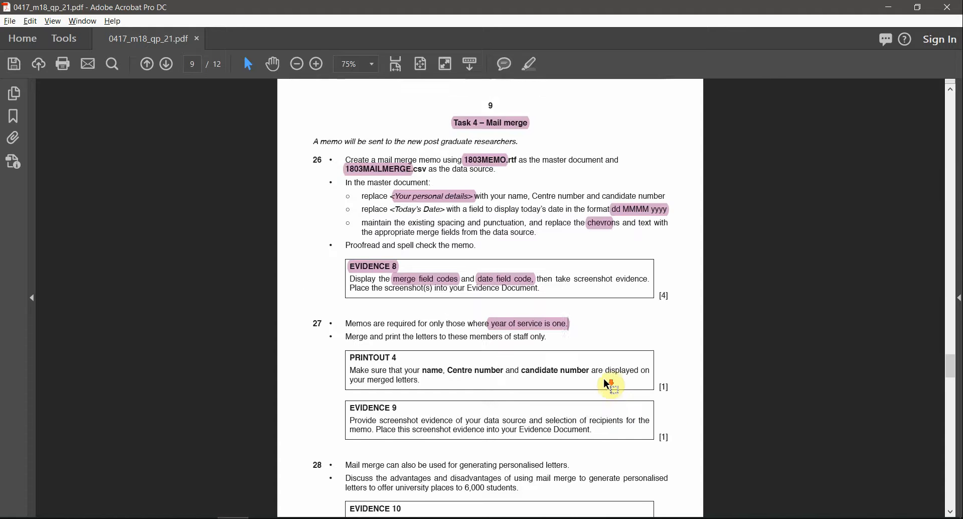
pyautogui.scroll(-3, 608, 384)
pyautogui.keyDown('ctrl'); pyautogui.scroll(1, 585, 459); pyautogui.keyUp('ctrl')
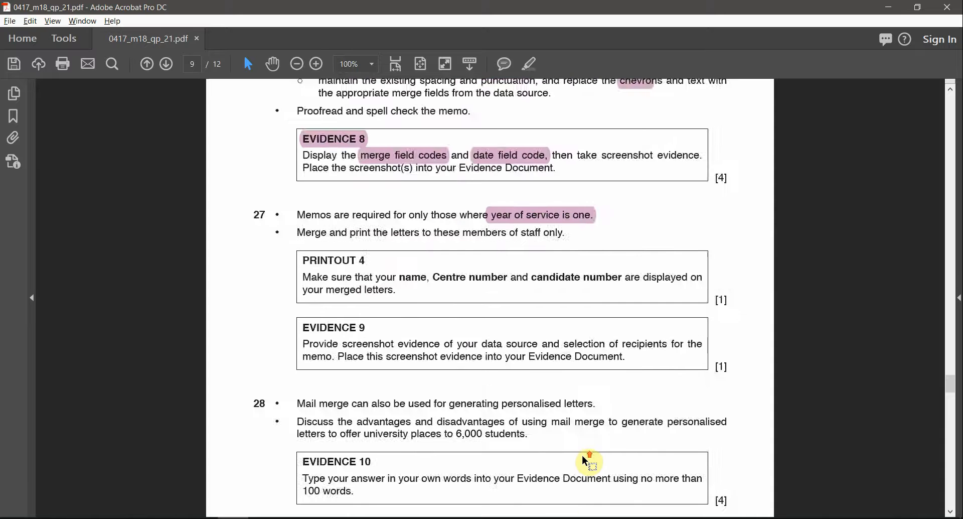
pyautogui.keyDown('ctrl'); pyautogui.scroll(1, 584, 459); pyautogui.keyUp('ctrl')
pyautogui.scroll(1, 607, 320)
pyautogui.hotkey('alt', 'Tab')
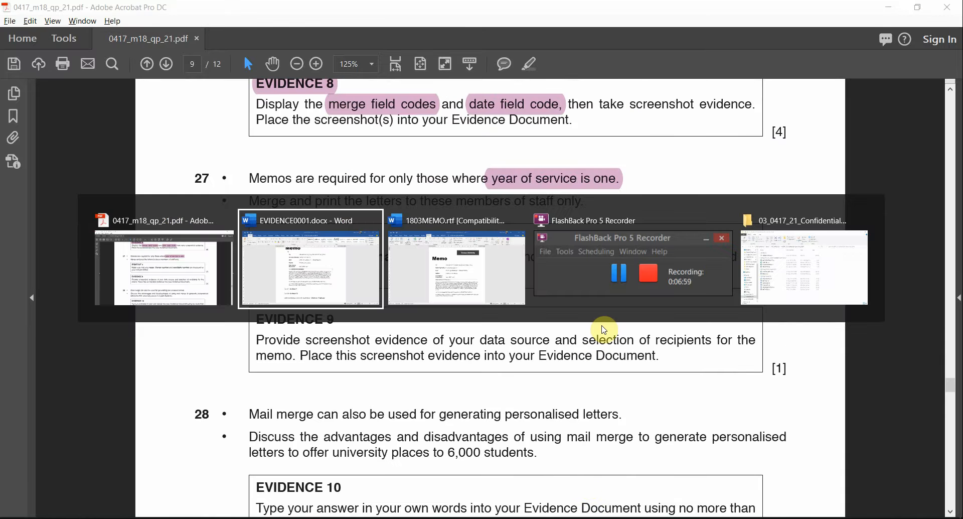
pyautogui.hotkey('alt', 'Tab')
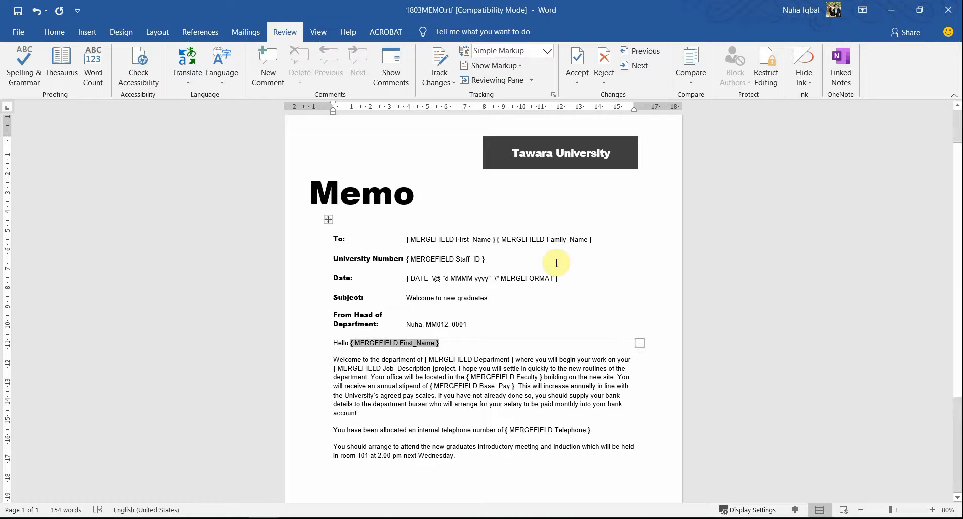
# Open Edit Recipient List from the Mailings tab, glancing back at the year-of-service highlight
pyautogui.click(257, 39)
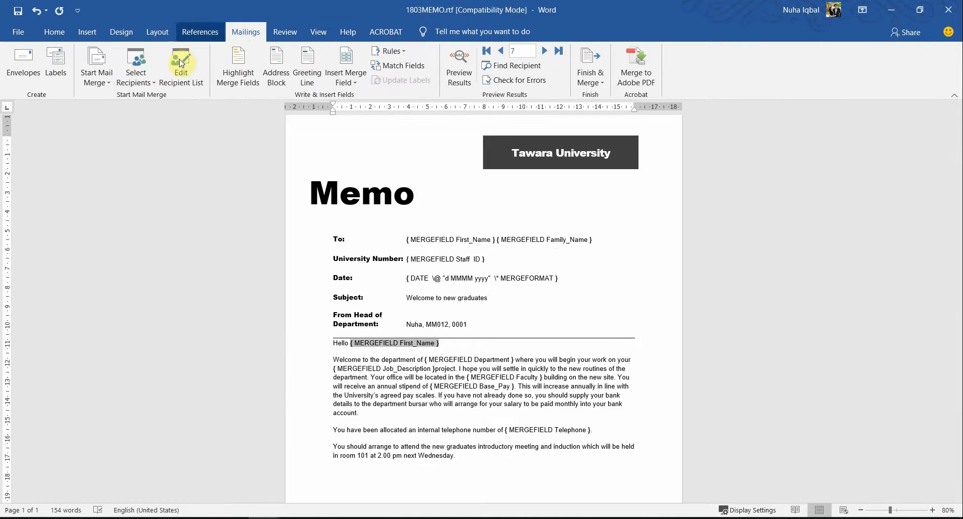
pyautogui.click(177, 76)
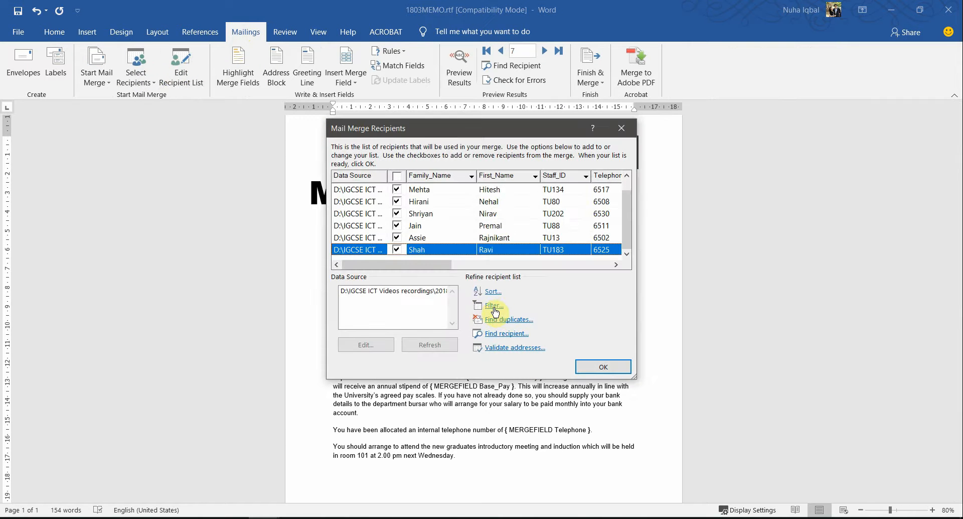
pyautogui.hotkey('alt', 'Tab')
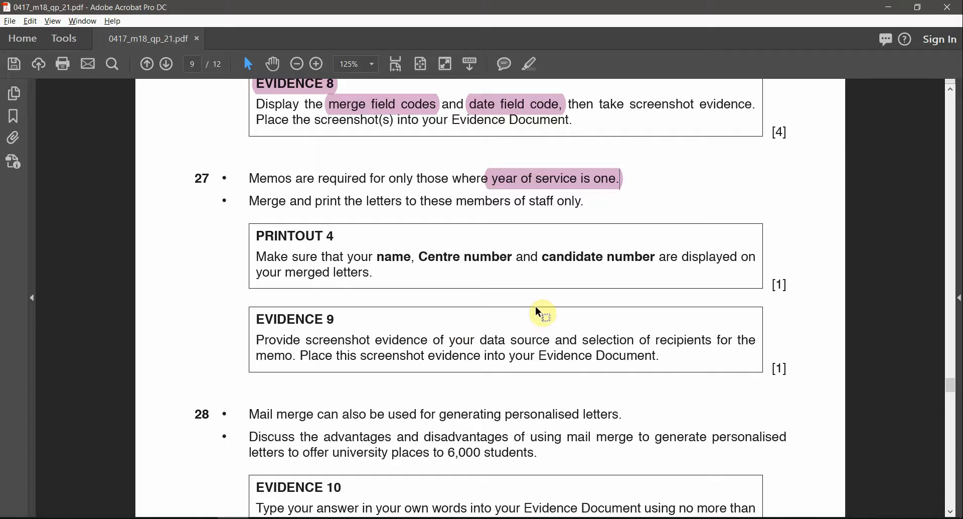
pyautogui.click(531, 186)
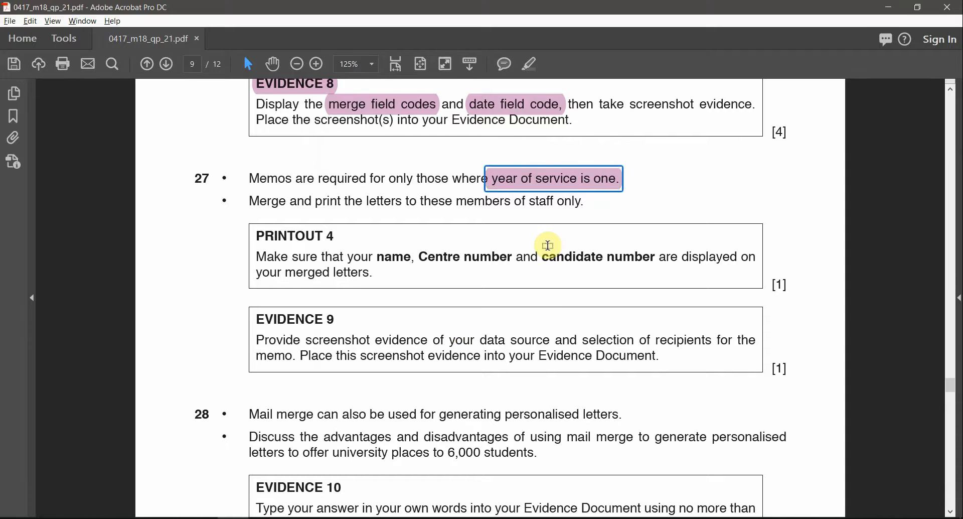
pyautogui.hotkey('alt', 'Tab')
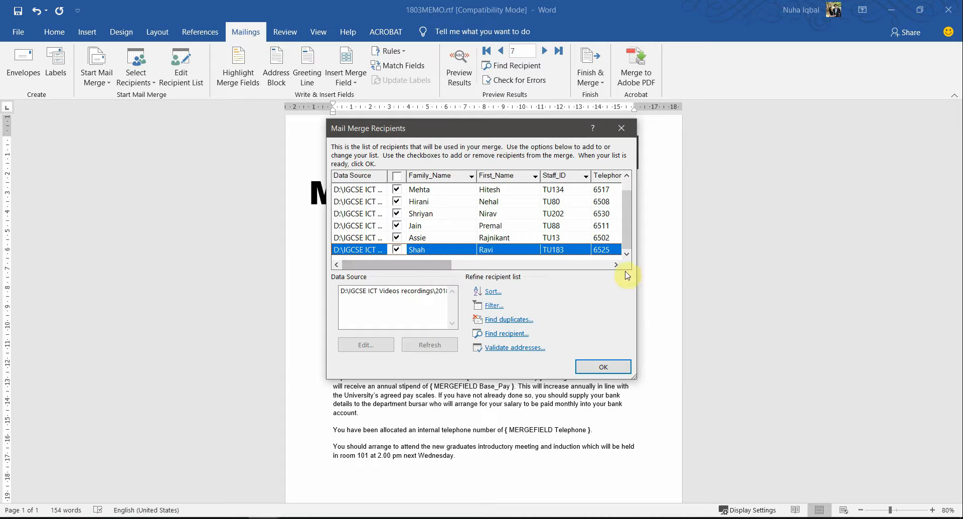
# Enlarge the Mail Merge Recipients window and inspect each record's Years_Service value
pyautogui.moveTo(639, 279); pyautogui.dragTo(769, 280)
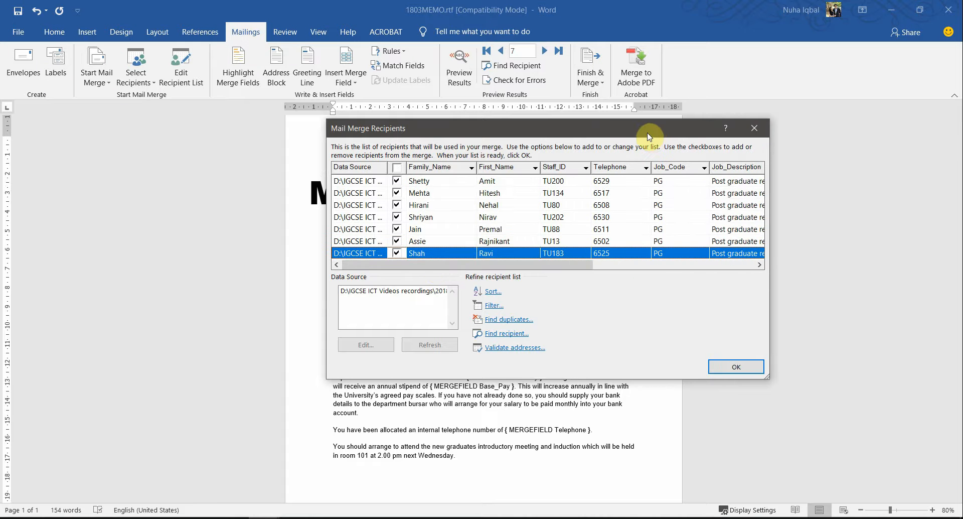
pyautogui.moveTo(647, 129); pyautogui.dragTo(488, 233)
pyautogui.moveTo(364, 358); pyautogui.dragTo(535, 351)
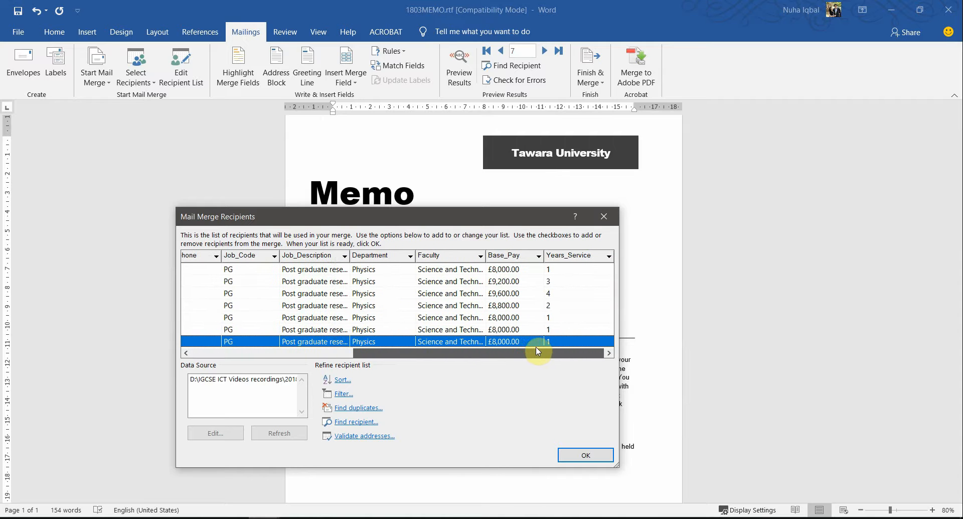
pyautogui.moveTo(533, 198); pyautogui.dragTo(570, 169)
pyautogui.click(556, 293)
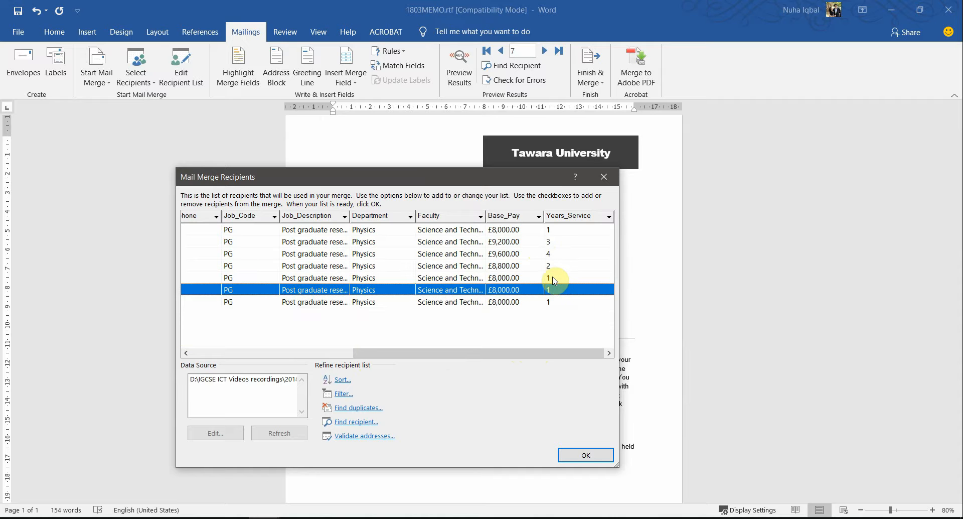
pyautogui.click(554, 278)
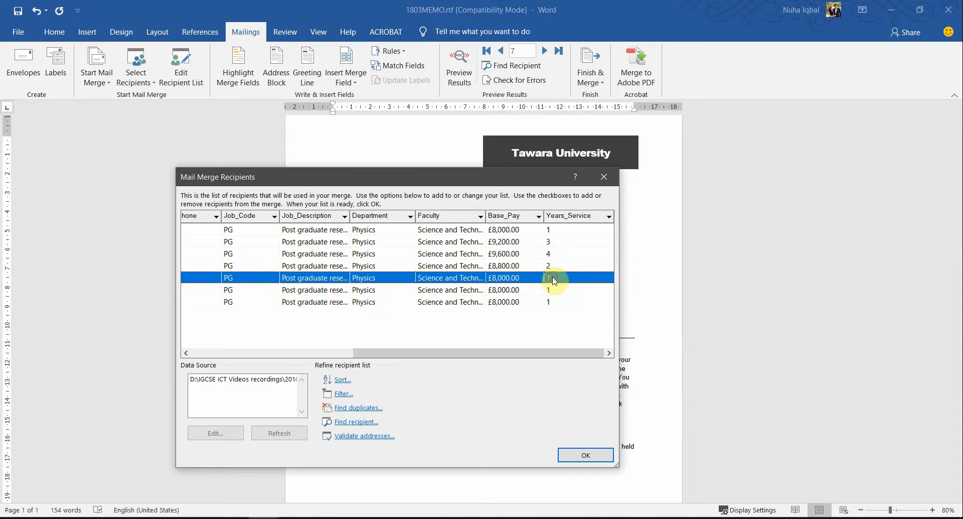
pyautogui.click(553, 230)
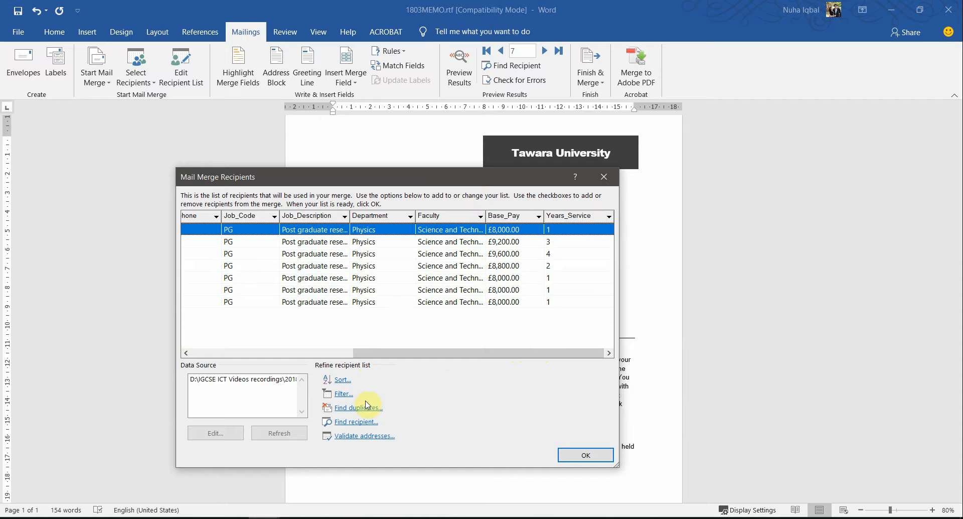
# Set up a first filter on the Years_Service field for the recipients
pyautogui.click(337, 394)
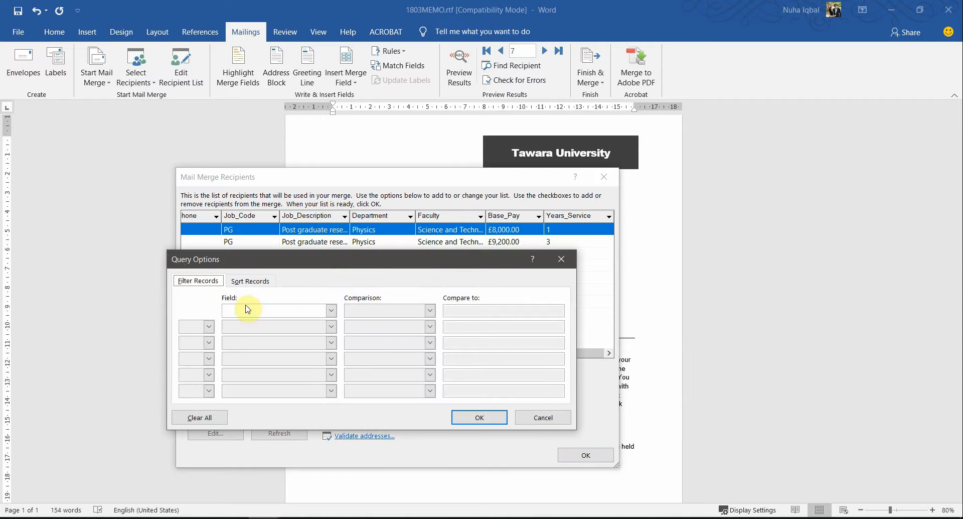
pyautogui.click(246, 309)
pyautogui.scroll(-2, 256, 346)
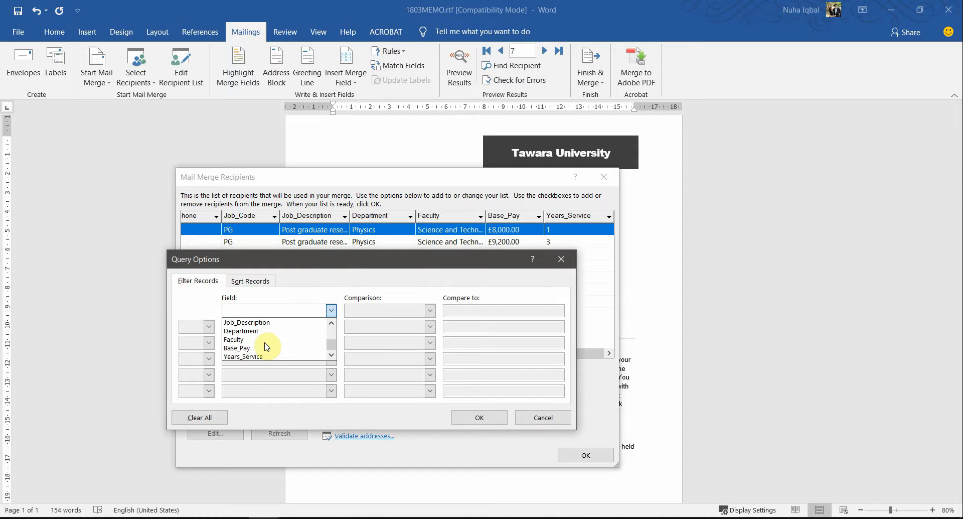
pyautogui.click(250, 355)
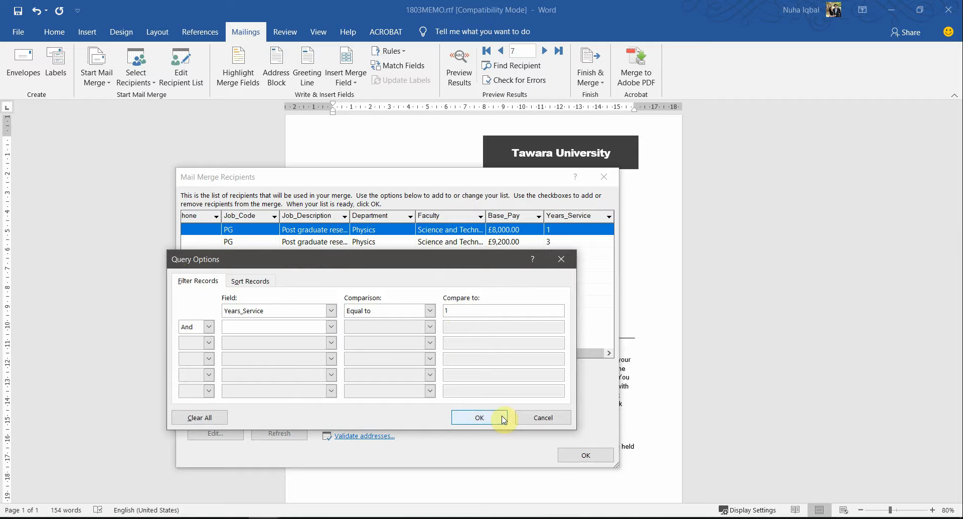
pyautogui.click(479, 417)
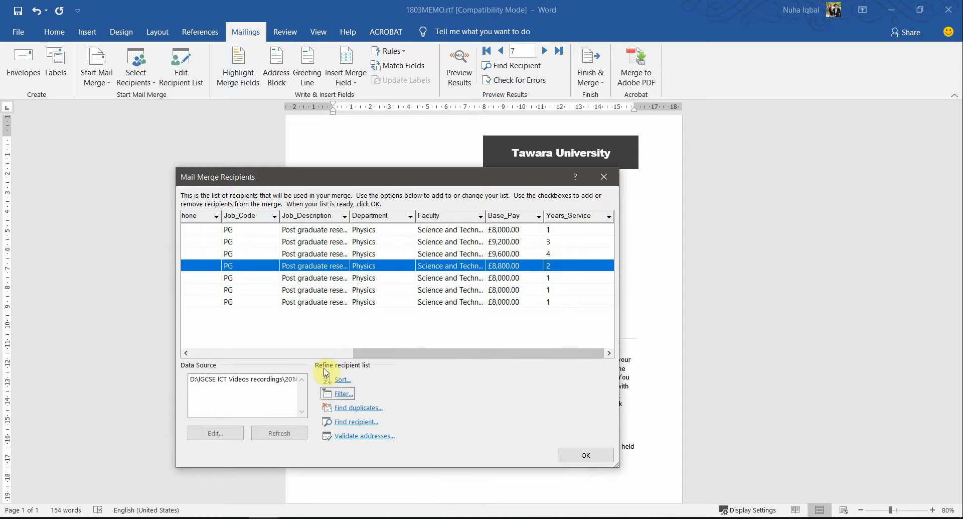
# Redo the filter as Years_Service equal to 1 and accept the four-record recipient list
pyautogui.click(346, 394)
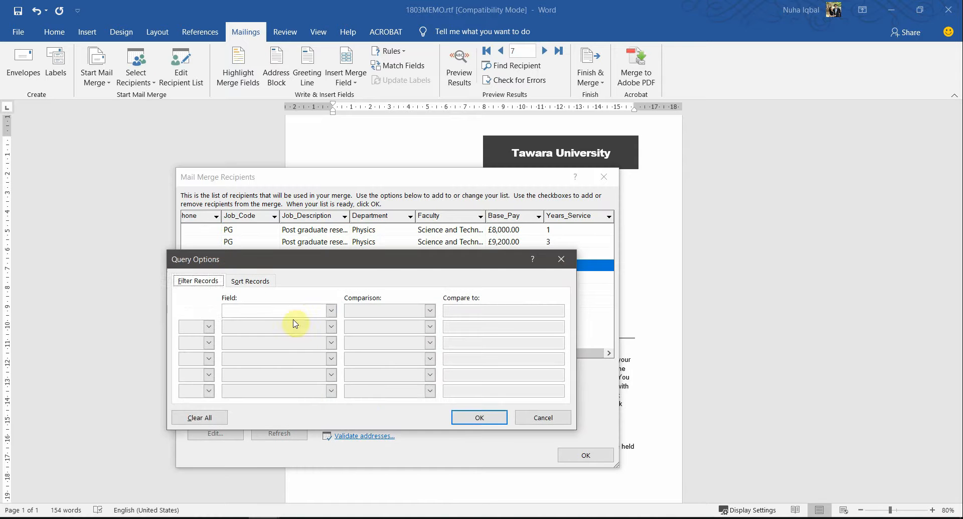
pyautogui.click(297, 317)
pyautogui.scroll(-2, 265, 354)
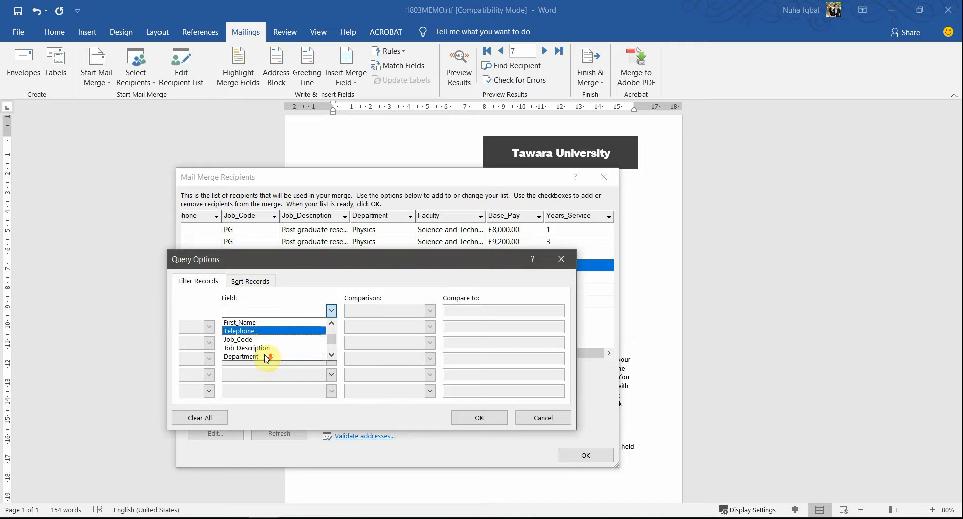
pyautogui.scroll(-1, 266, 357)
pyautogui.click(244, 356)
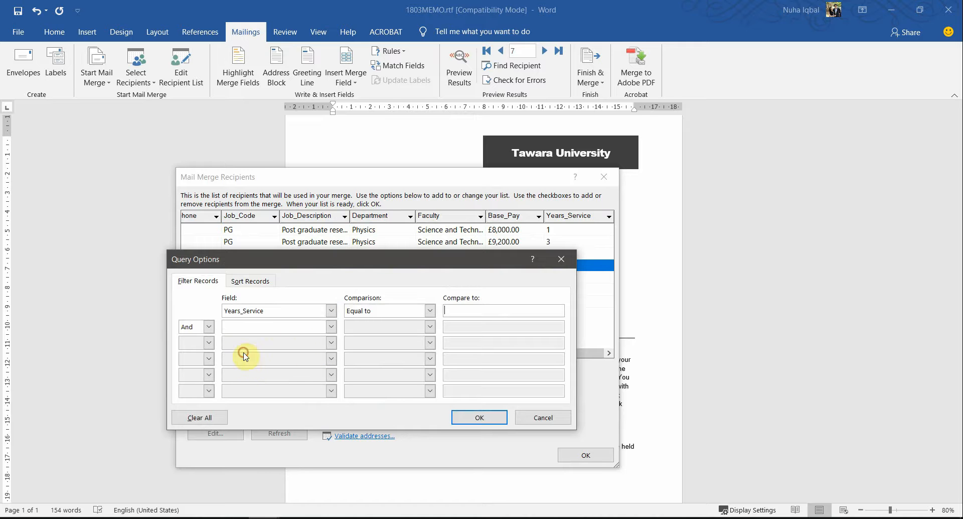
pyautogui.write('1')
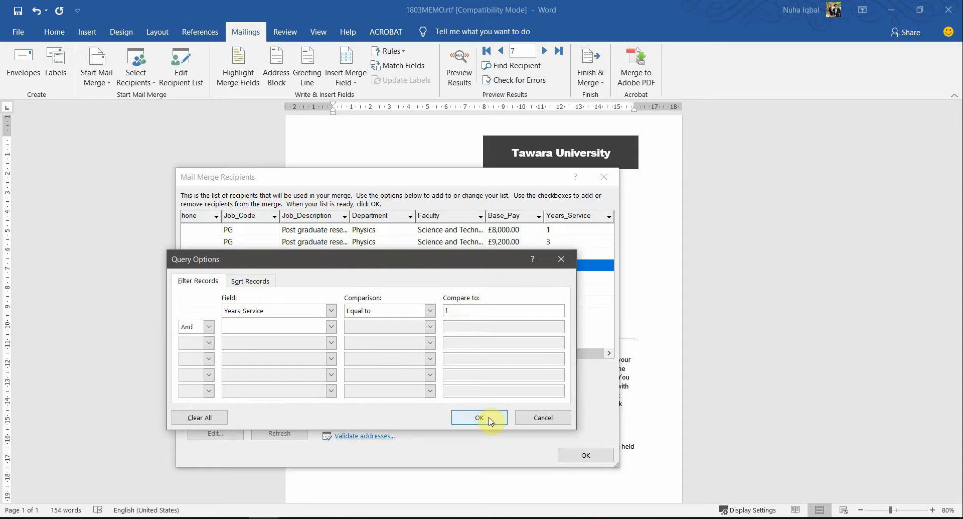
pyautogui.click(489, 416)
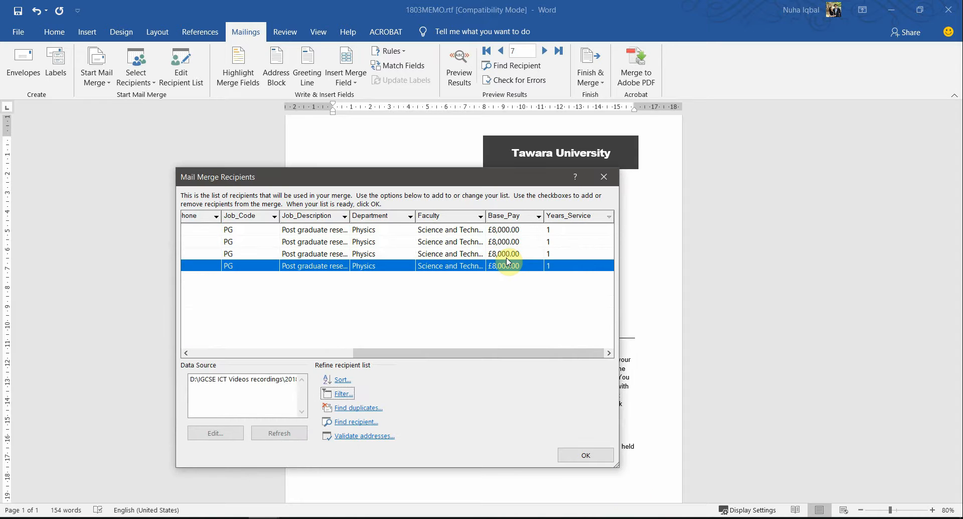
pyautogui.click(591, 455)
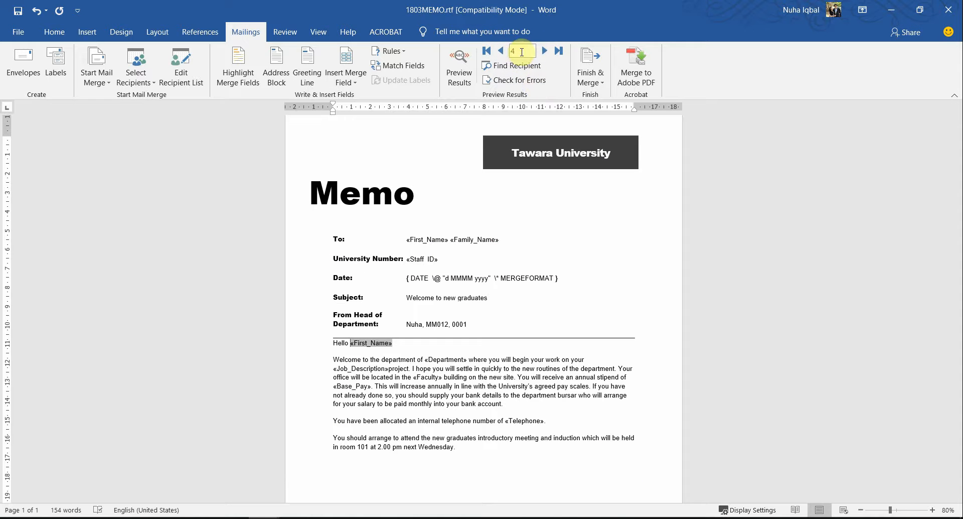
pyautogui.click(500, 51)
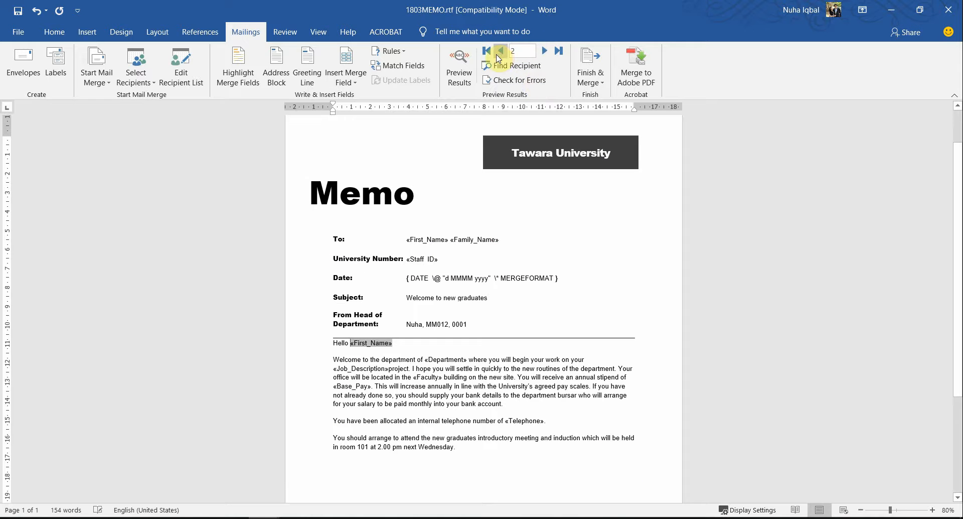
pyautogui.hotkey('alt', 'Tab')
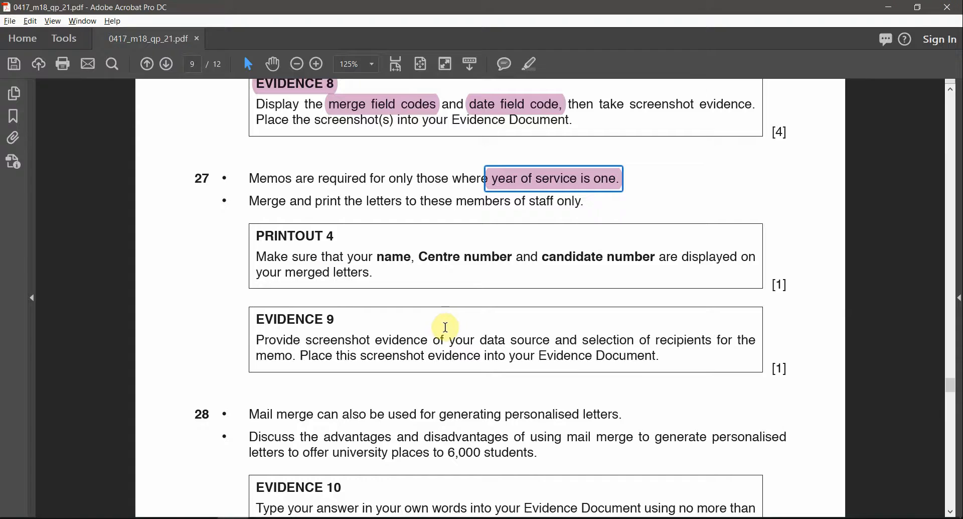
# Highlight 'PRINTOUT 4 Make sure that' in pink in the exam paper, then return to Word
pyautogui.moveTo(316, 201)
pyautogui.mouseDown()
pyautogui.moveTo(490, 200)
pyautogui.moveTo(502, 213)
pyautogui.mouseUp()
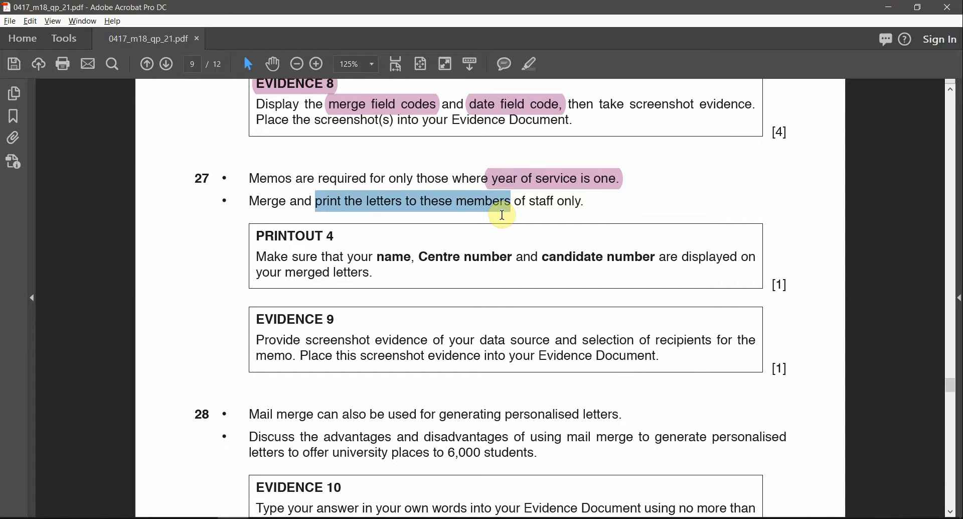
pyautogui.click(544, 185)
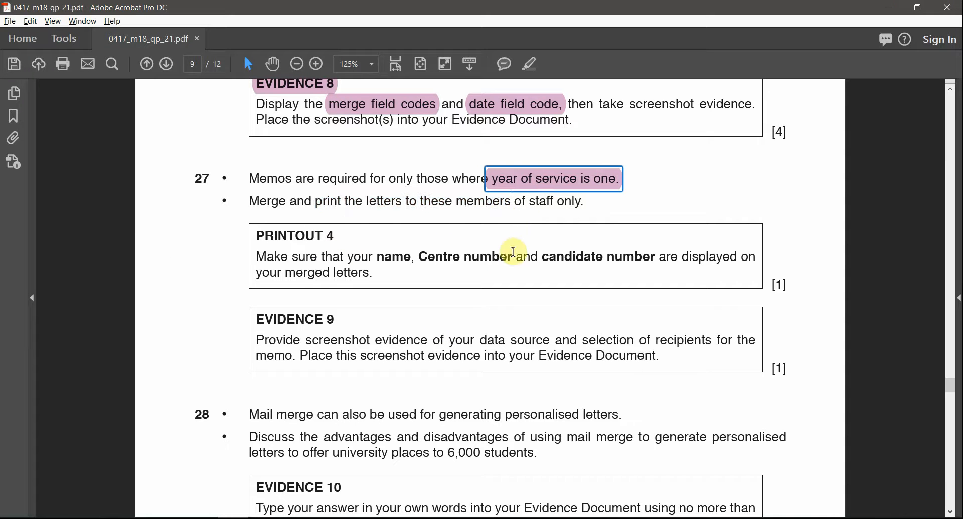
pyautogui.moveTo(337, 236); pyautogui.dragTo(256, 236)
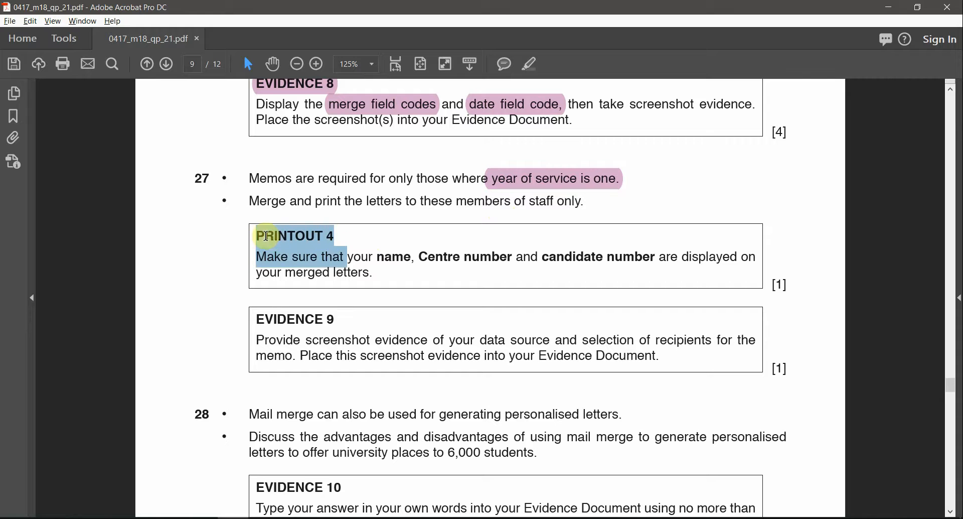
pyautogui.click(535, 64)
pyautogui.hotkey('alt', 'Tab')
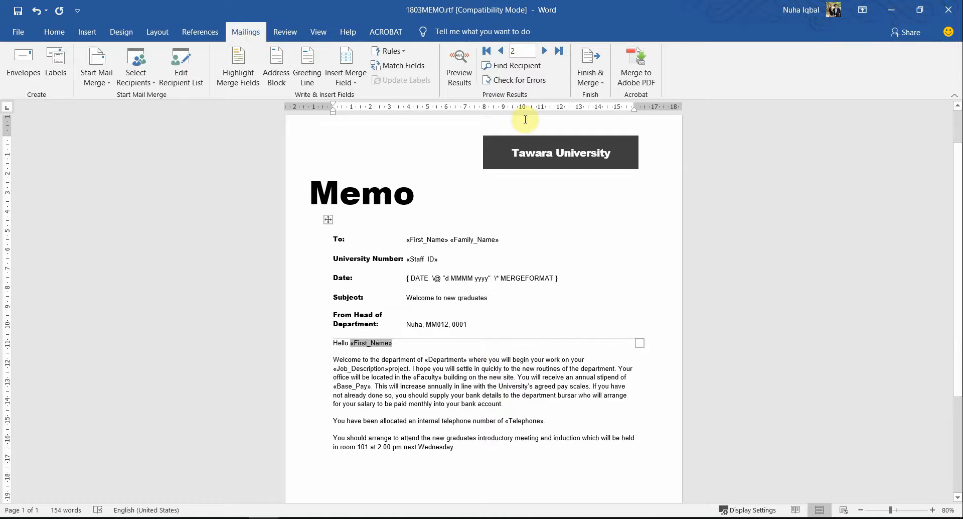
# Merge all four filtered records into individual documents (Letters1) and scroll through the memos
pyautogui.click(592, 78)
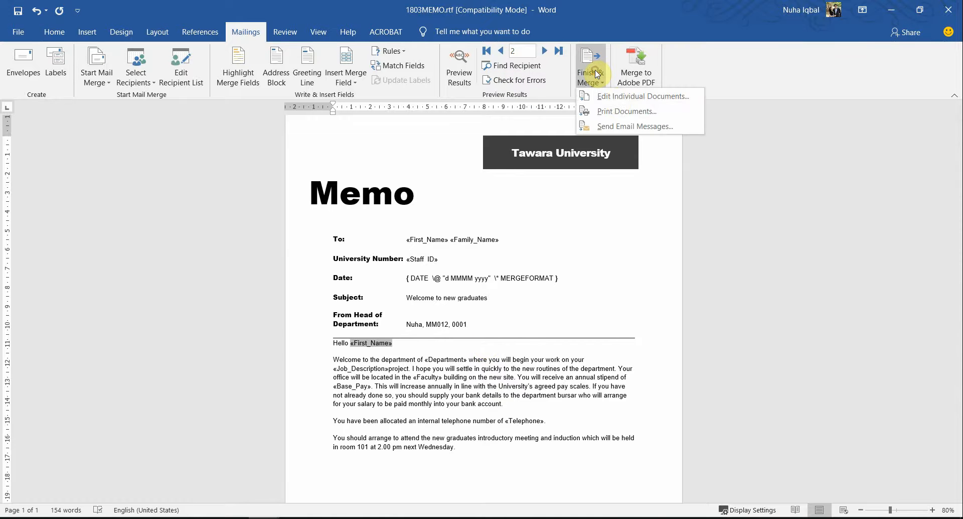
pyautogui.click(617, 96)
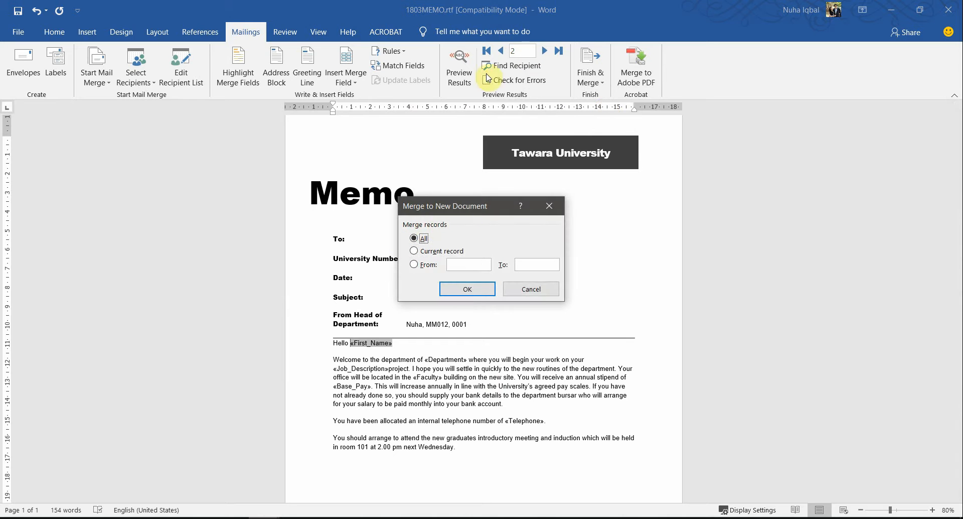
pyautogui.click(462, 290)
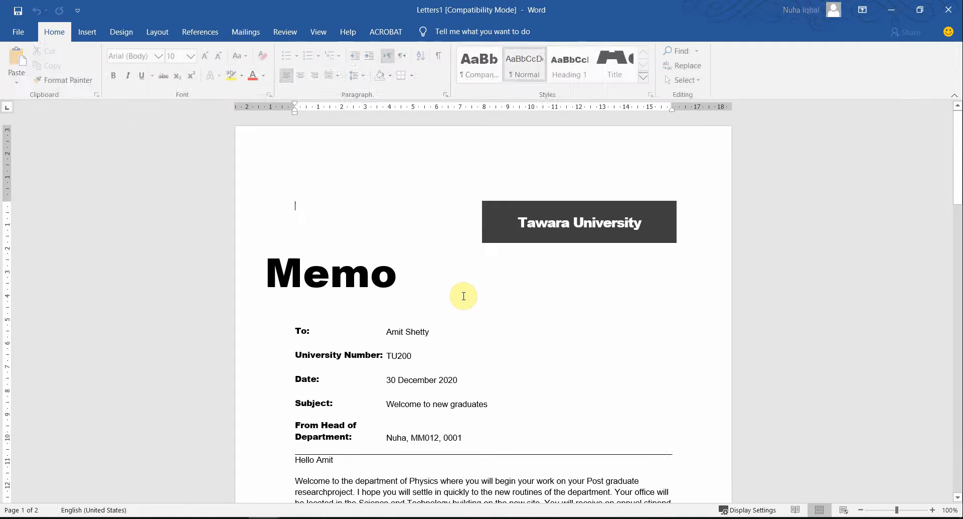
pyautogui.keyDown('ctrl'); pyautogui.scroll(-6, 653, 331); pyautogui.keyUp('ctrl')
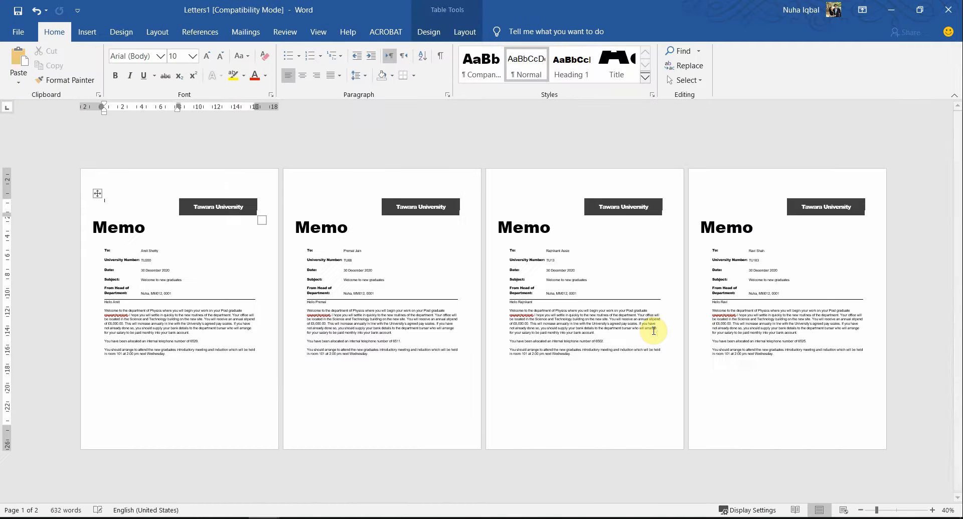
pyautogui.keyDown('ctrl'); pyautogui.scroll(2, 653, 331); pyautogui.keyUp('ctrl')
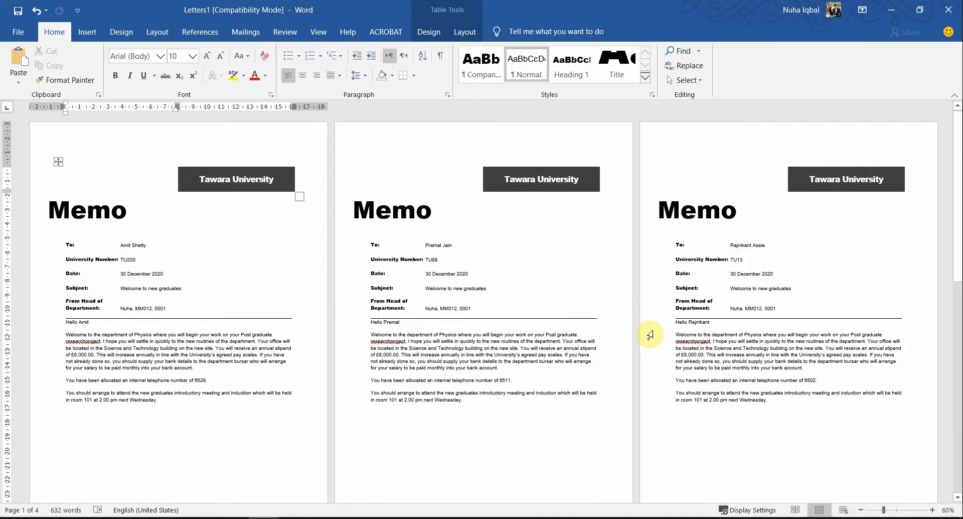
pyautogui.keyDown('ctrl'); pyautogui.scroll(3, 456, 340); pyautogui.keyUp('ctrl')
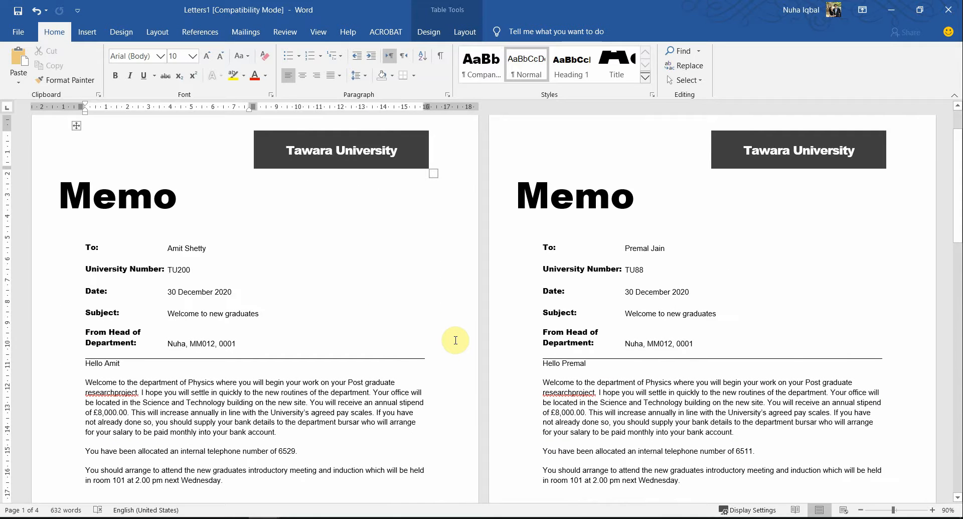
pyautogui.scroll(-2, 588, 383)
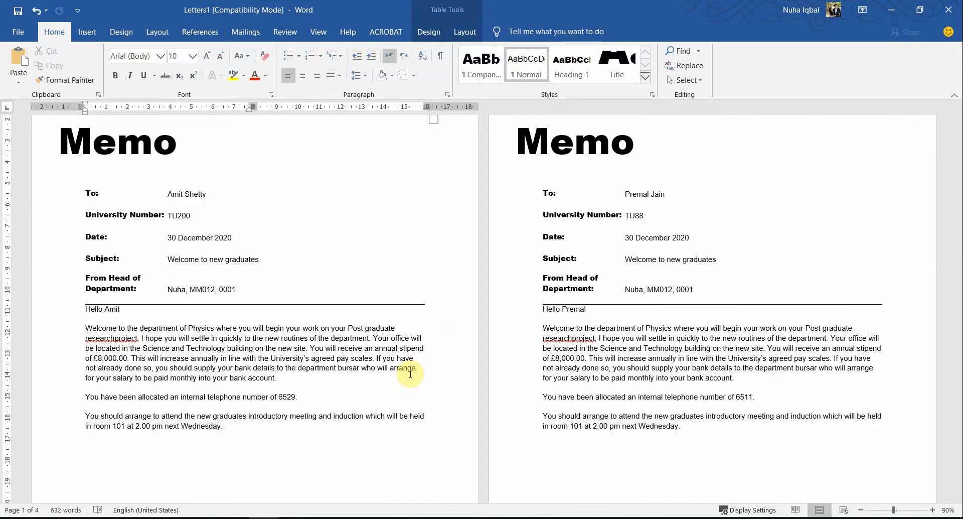
# Close Letters1 without saving and return to the 1803MEMO master
pyautogui.click(562, 341)
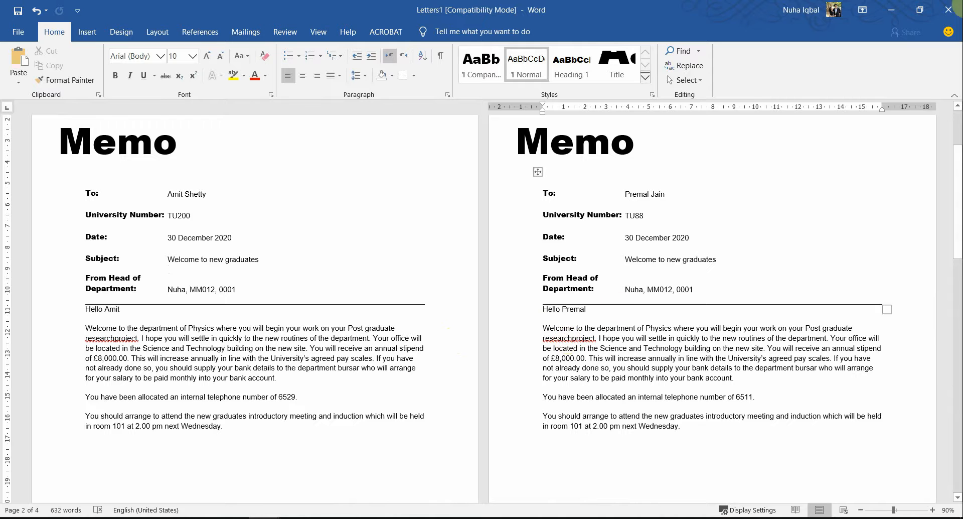
pyautogui.click(948, 9)
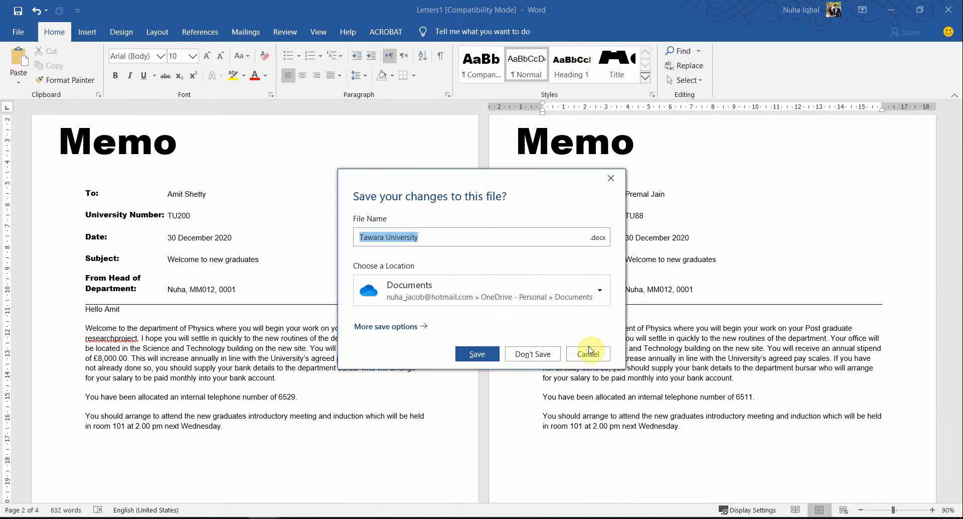
pyautogui.click(536, 354)
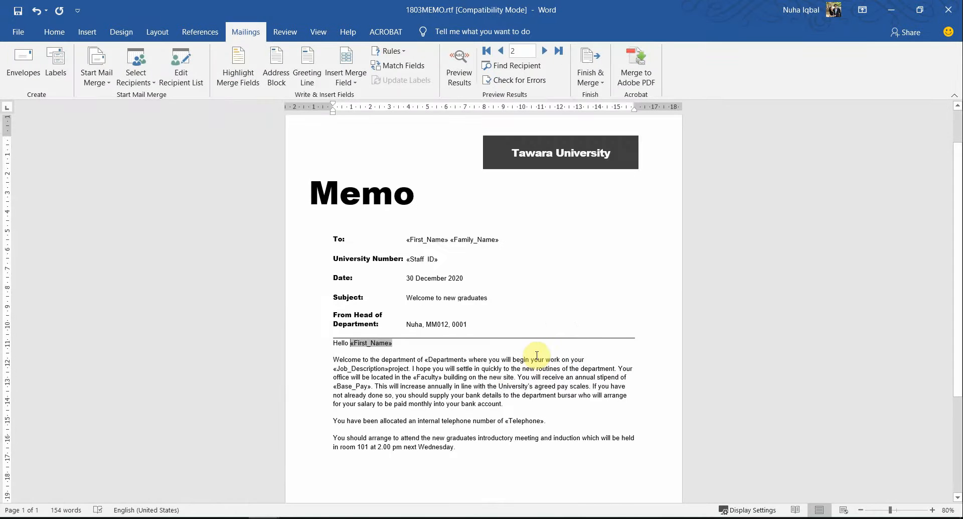
pyautogui.scroll(3, 465, 378)
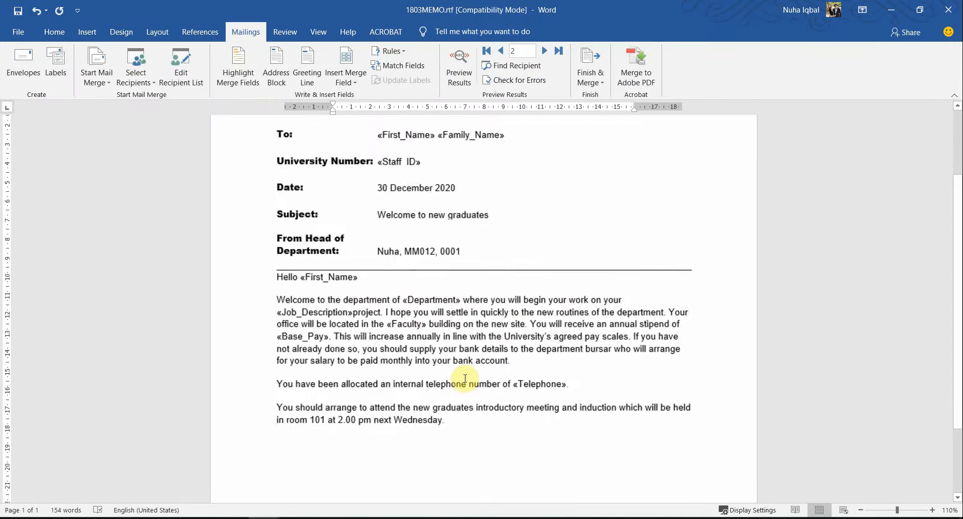
pyautogui.scroll(1, 465, 378)
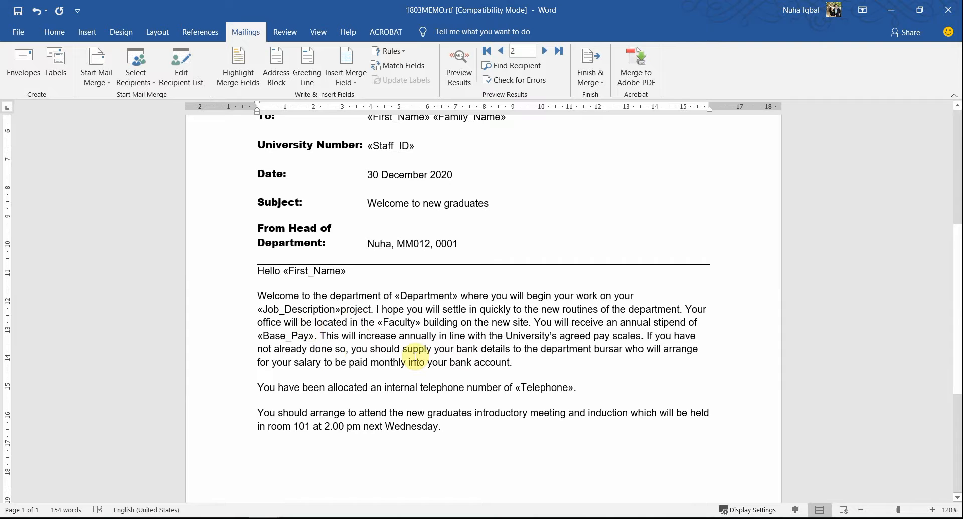
# Search the memo for 're', then close the search pane
pyautogui.hotkey('ctrl', 'f')
pyautogui.write('resea')
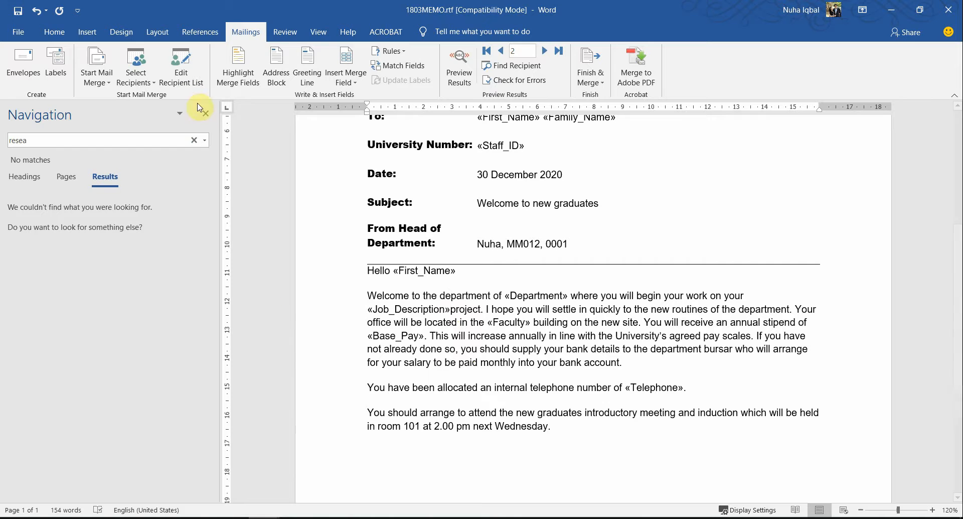
pyautogui.click(205, 114)
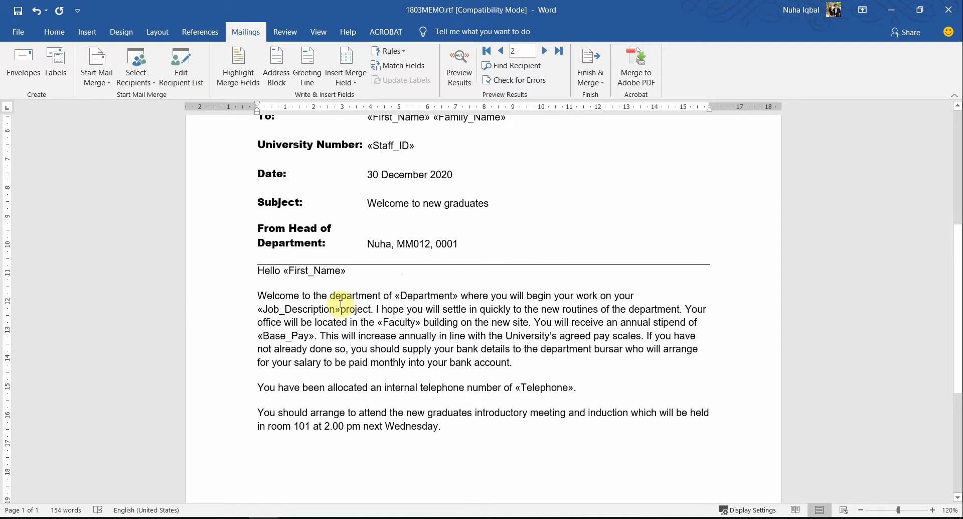
# Preview recipient data to check «Job_Description» project, then place the cursor before 'project'
pyautogui.click(466, 74)
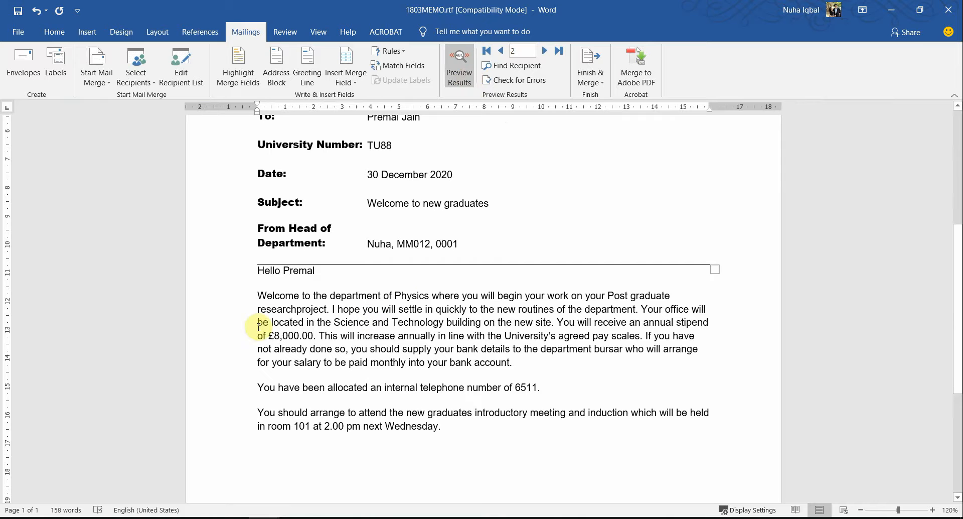
pyautogui.moveTo(278, 309); pyautogui.dragTo(304, 304)
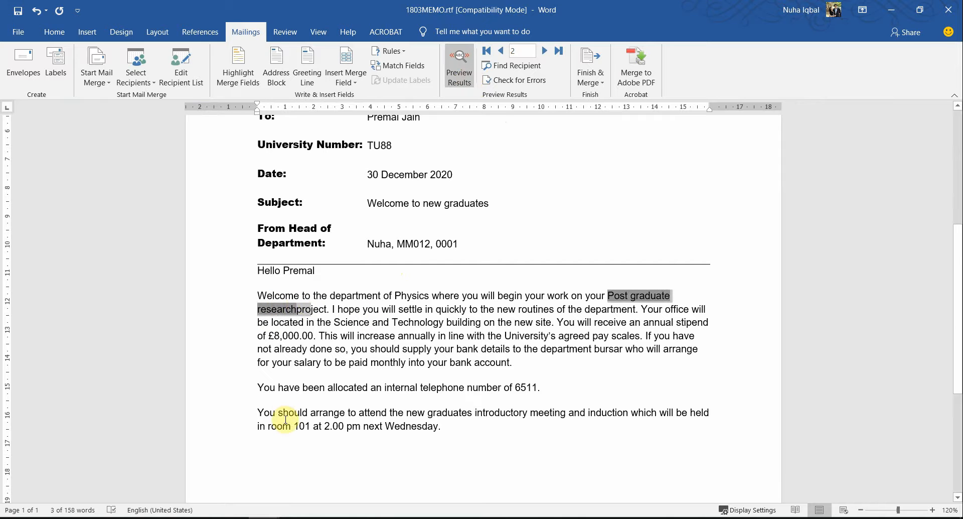
pyautogui.click(459, 75)
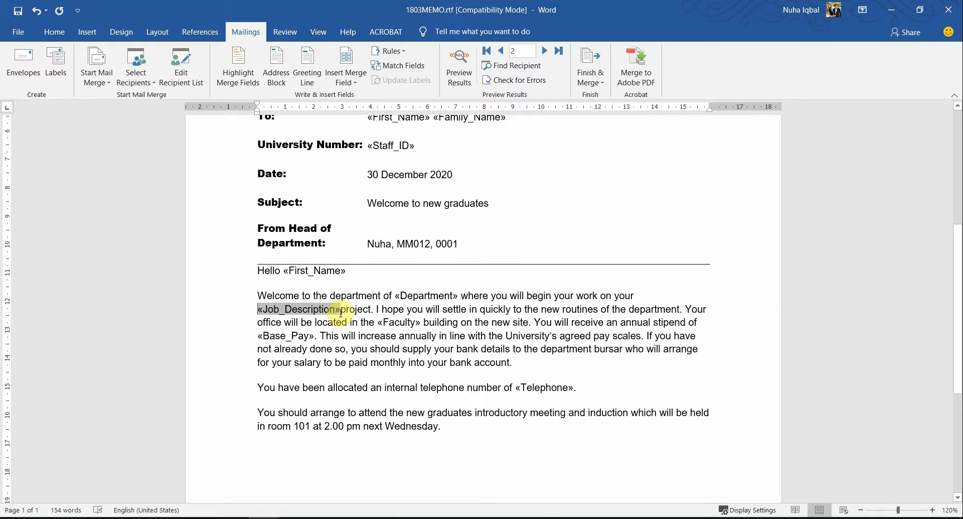
pyautogui.click(343, 309)
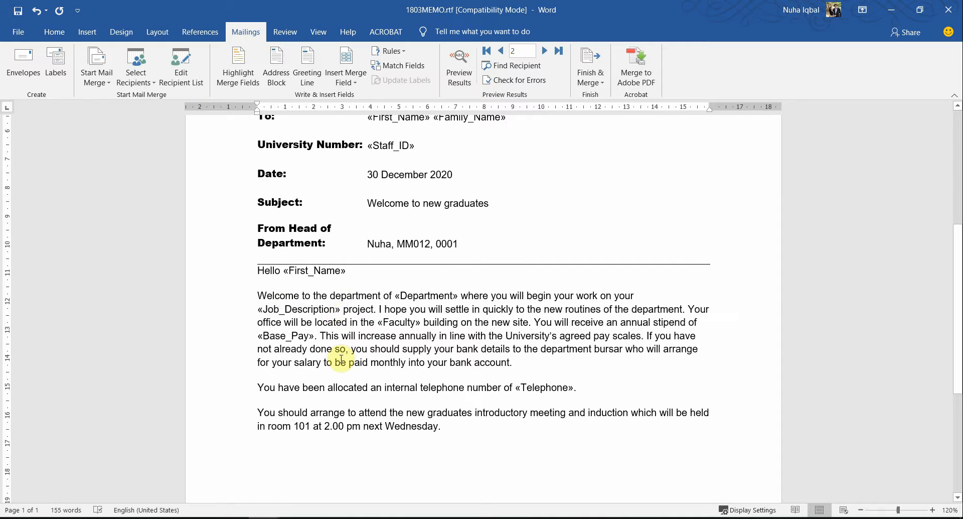
# Merge all records into a new document of individual memos and scroll through them
pyautogui.click(590, 75)
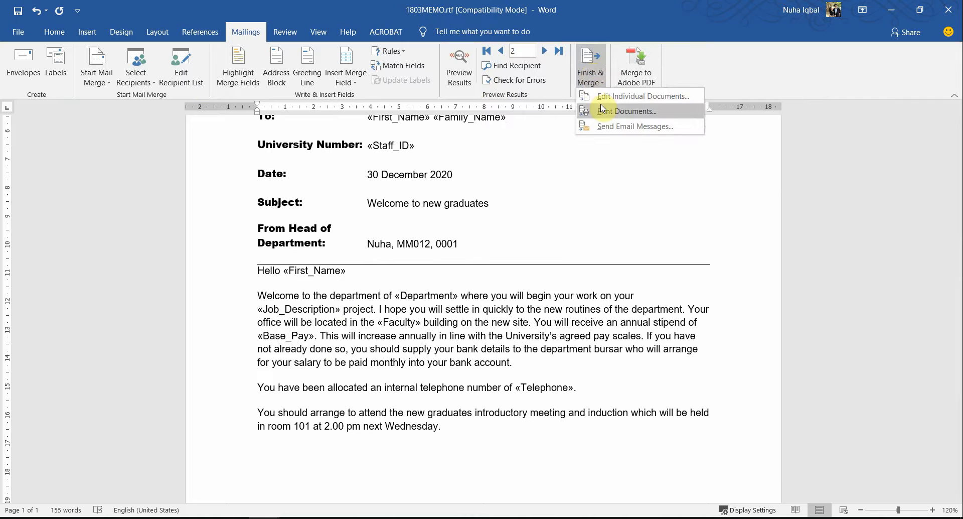
pyautogui.click(604, 96)
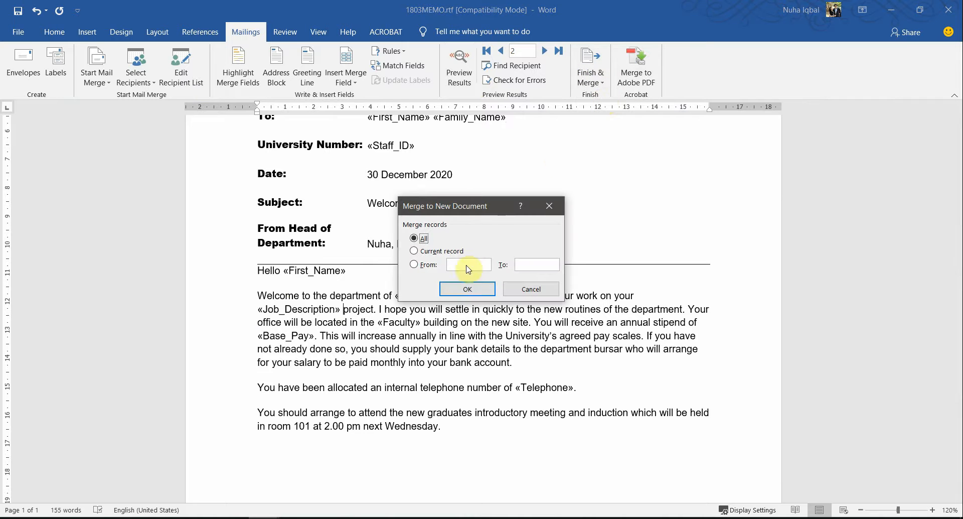
pyautogui.click(455, 293)
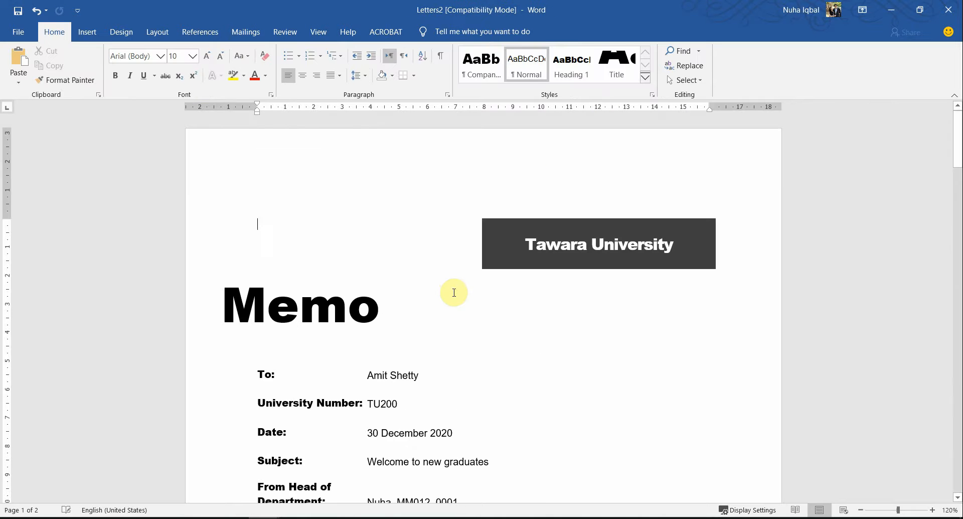
pyautogui.scroll(-6, 454, 292)
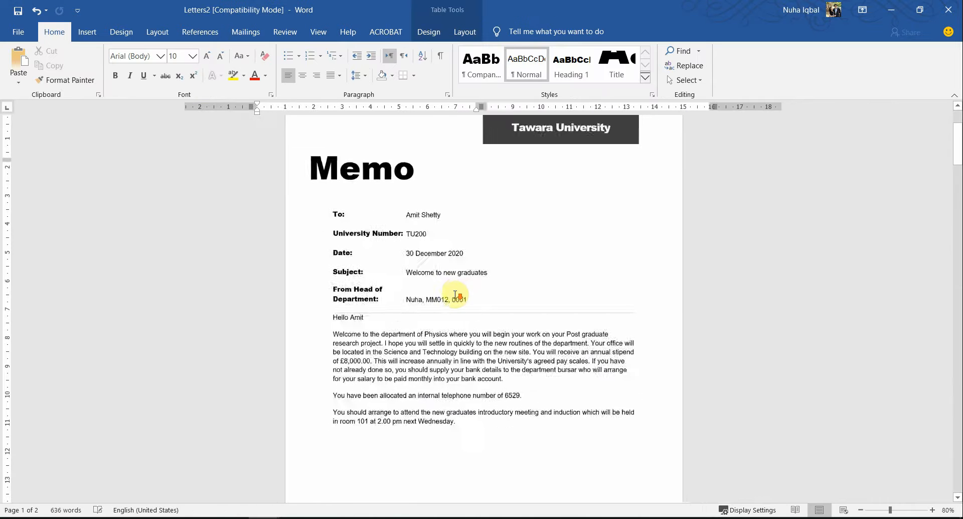
pyautogui.scroll(-8, 455, 294)
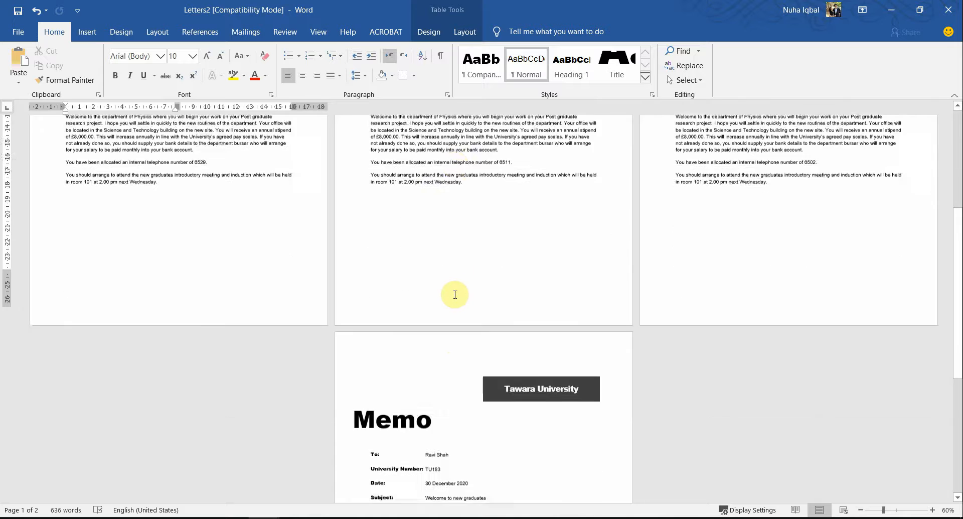
pyautogui.scroll(-3, 454, 293)
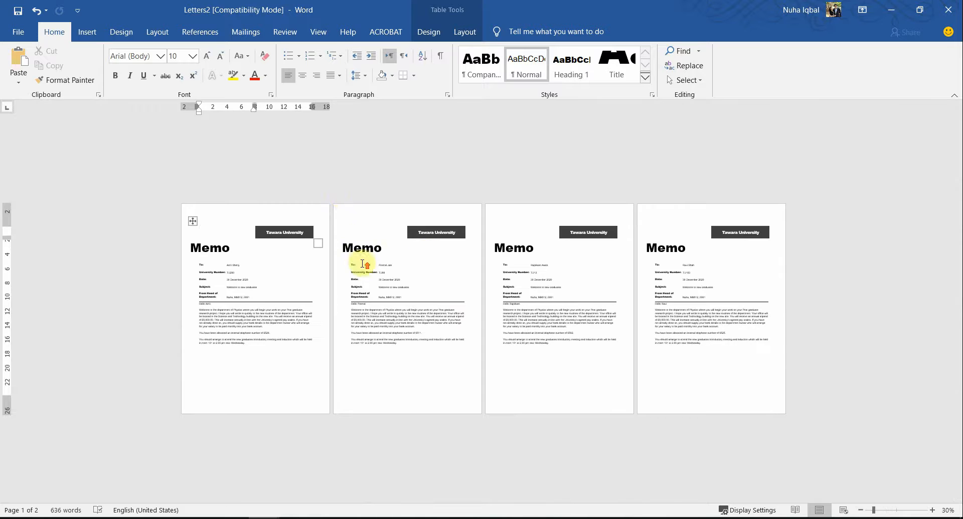
pyautogui.scroll(4, 363, 264)
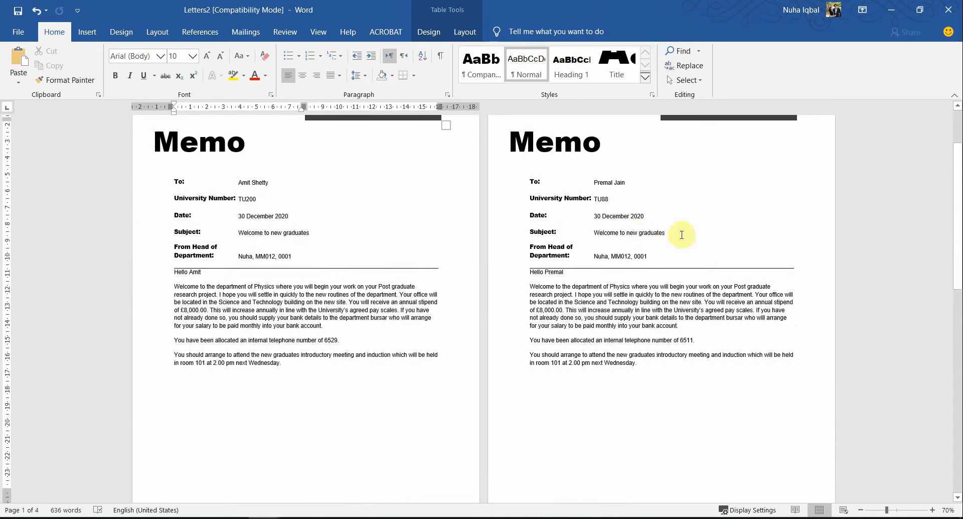
pyautogui.doubleClick(620, 256)
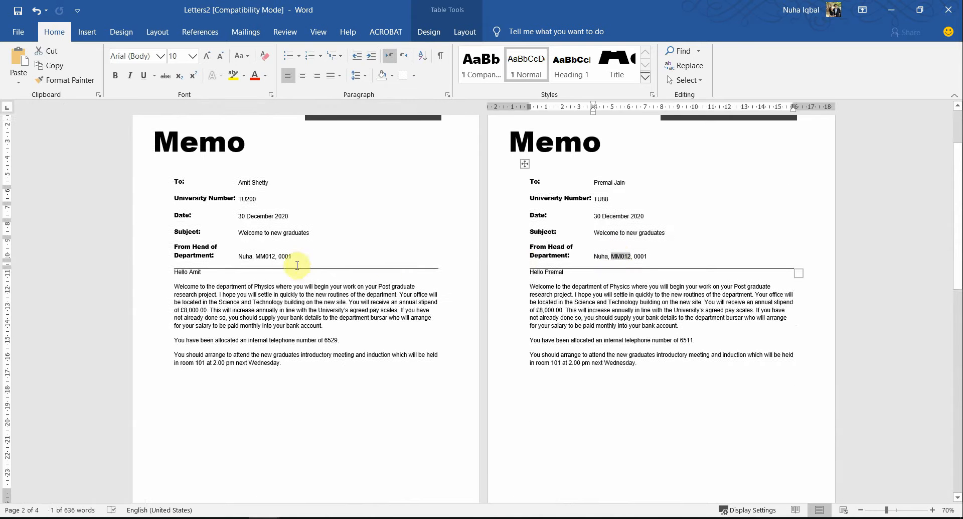
pyautogui.doubleClick(266, 255)
pyautogui.scroll(-6, 321, 281)
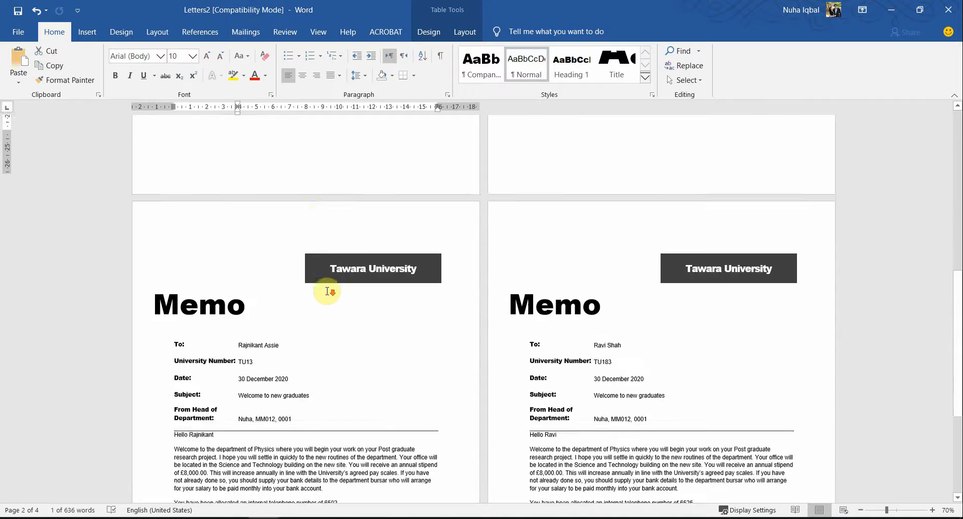
pyautogui.scroll(-3, 327, 291)
pyautogui.click(18, 32)
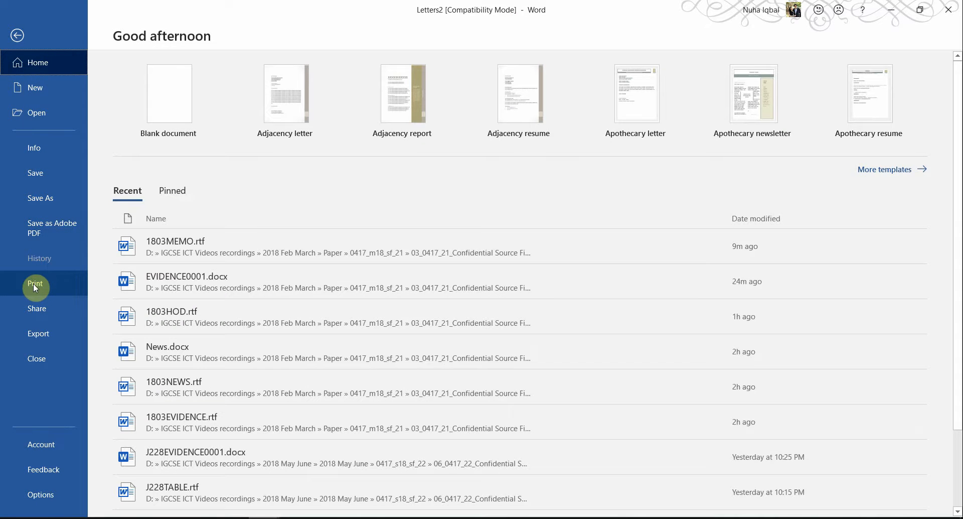
pyautogui.hotkey('alt', 'Tab')
pyautogui.press('Tab')
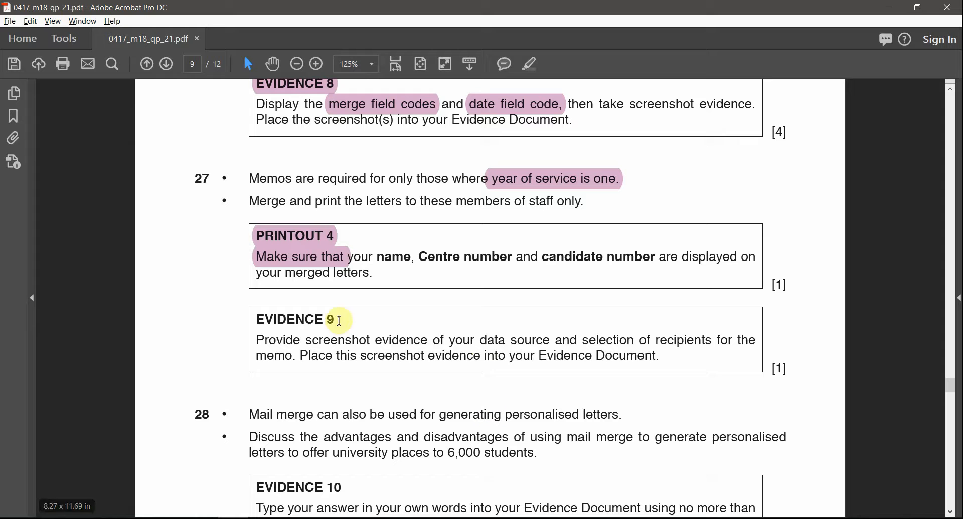
# Highlight the EVIDENCE 9 heading pink, then return to the 1803MEMO document
pyautogui.moveTo(340, 320); pyautogui.dragTo(265, 319)
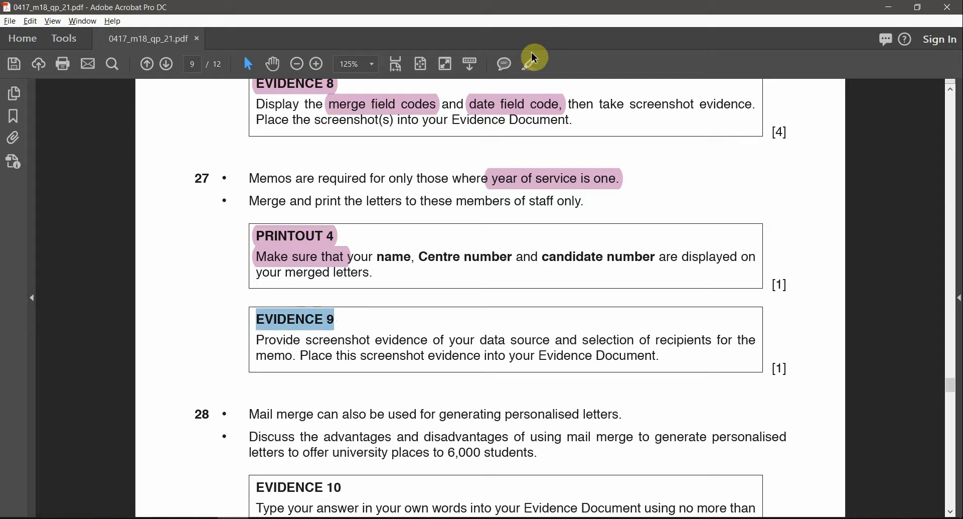
pyautogui.click(535, 72)
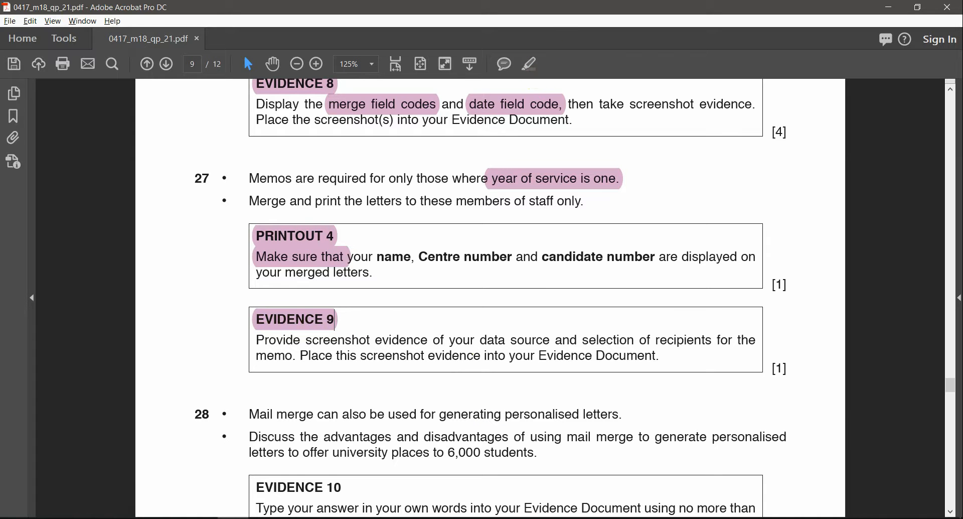
pyautogui.click(295, 518)
pyautogui.hotkey('alt', 'Tab')
pyautogui.hotkey('alt', 'Tab')
pyautogui.hotkey('alt', 'Tab')
pyautogui.hotkey('alt', 'Tab')
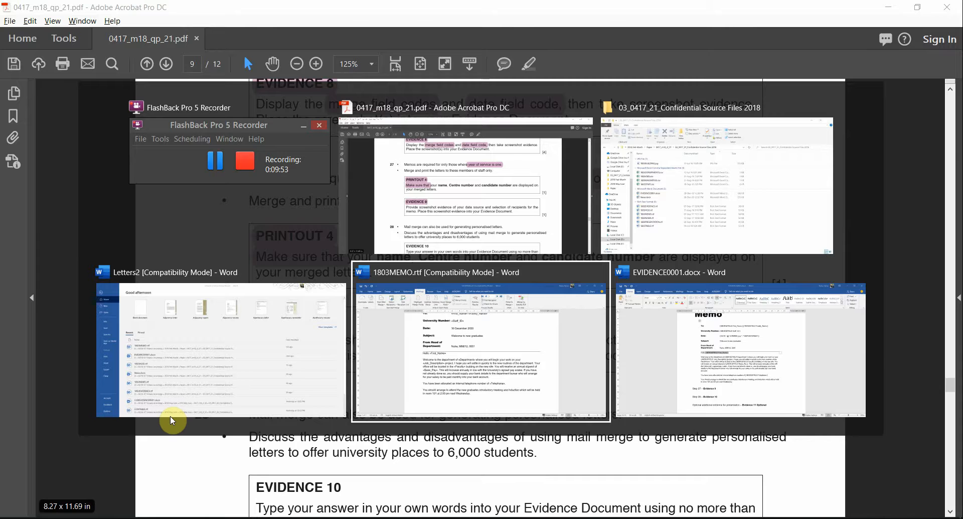
# Open the mail merge recipient list, widen it and show its Years_Service equals 1 filter
pyautogui.scroll(1, 417, 332)
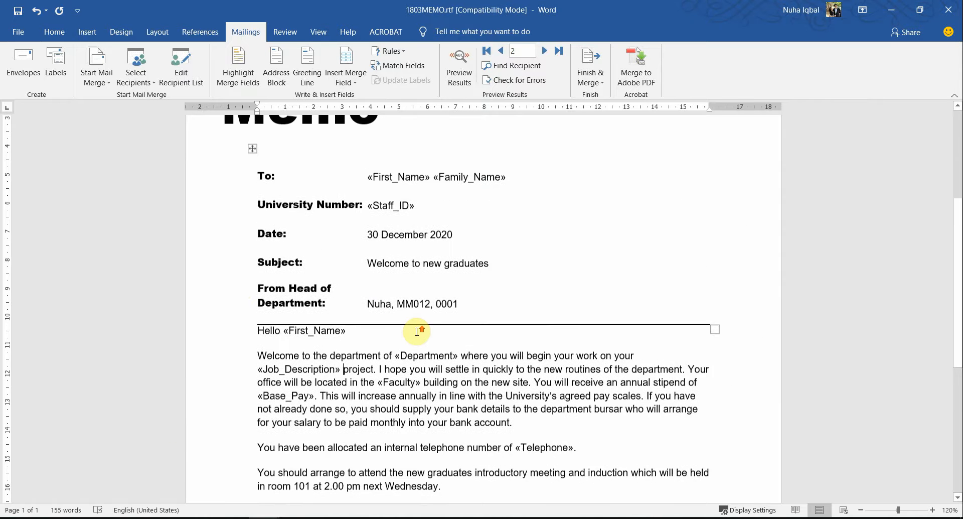
pyautogui.scroll(-2, 416, 332)
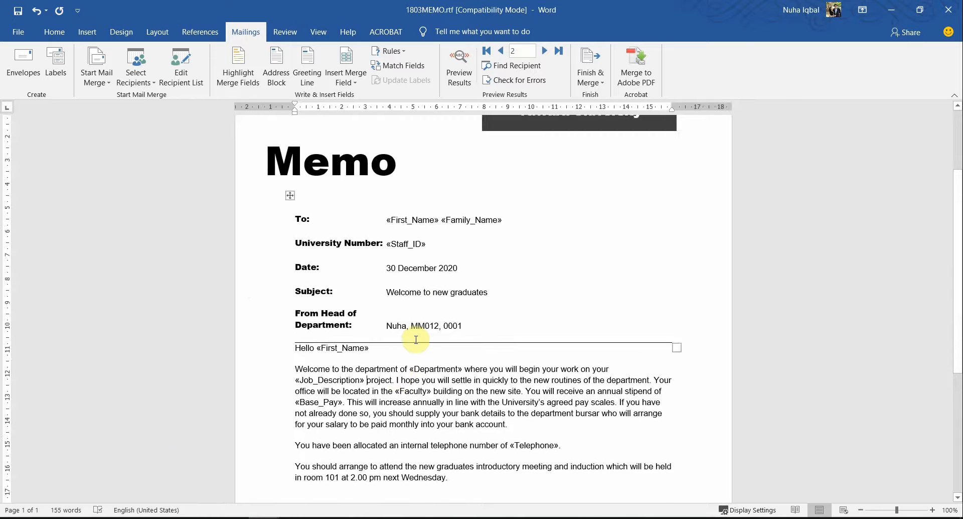
pyautogui.scroll(-2, 420, 294)
pyautogui.scroll(2, 531, 323)
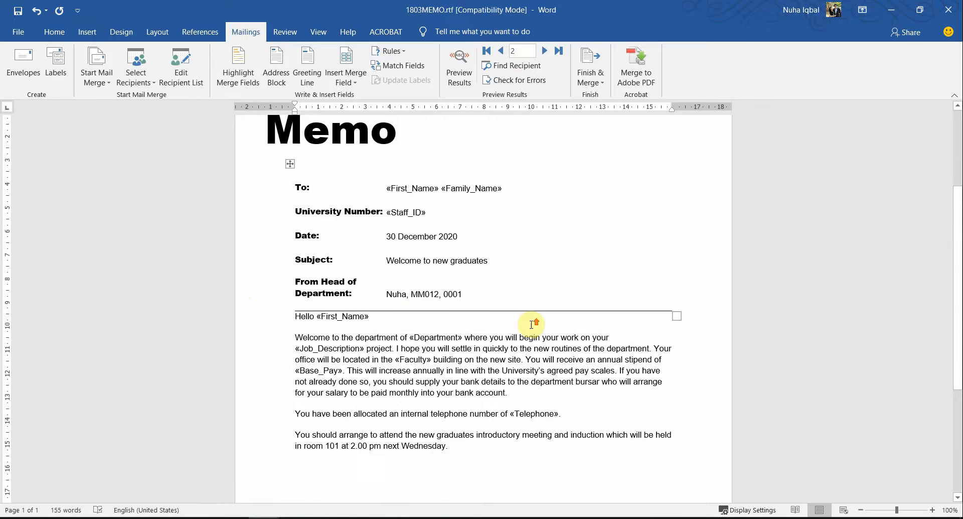
pyautogui.scroll(-1, 556, 237)
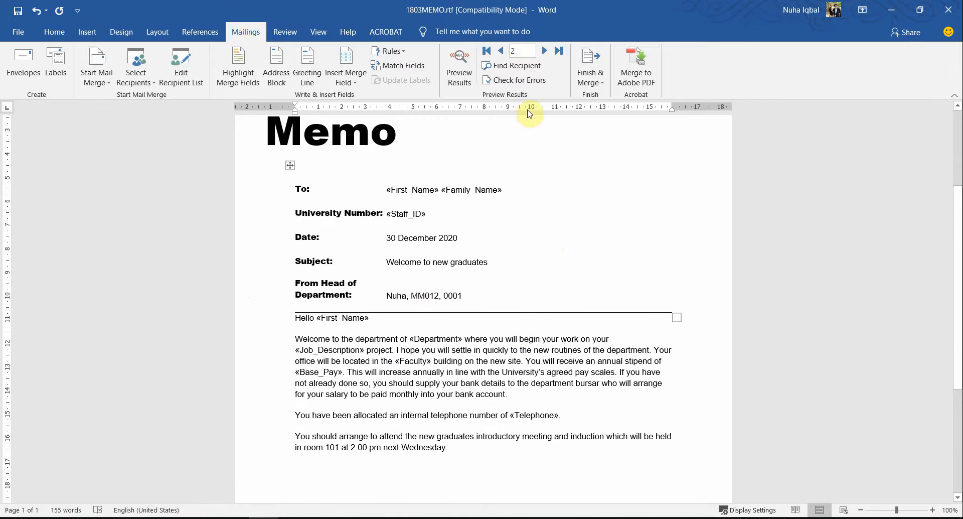
pyautogui.click(179, 73)
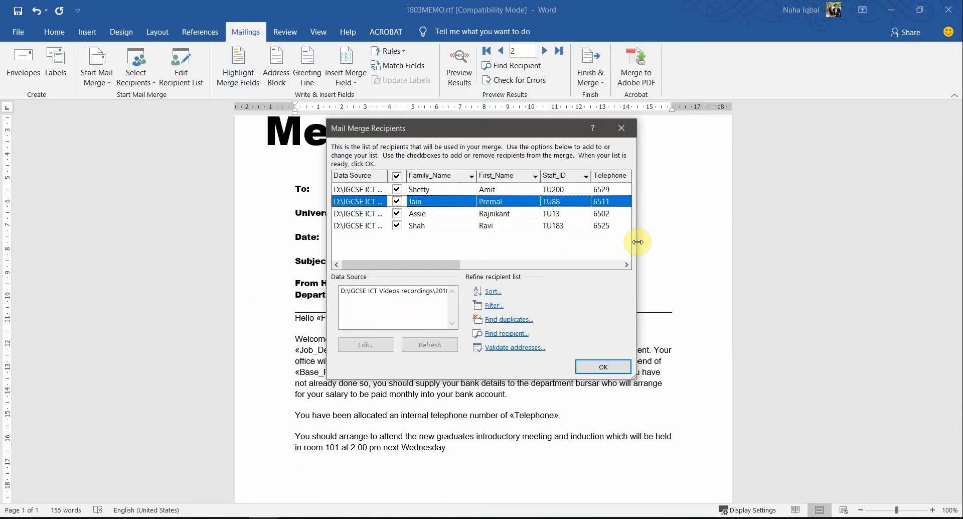
pyautogui.moveTo(639, 240); pyautogui.dragTo(835, 240)
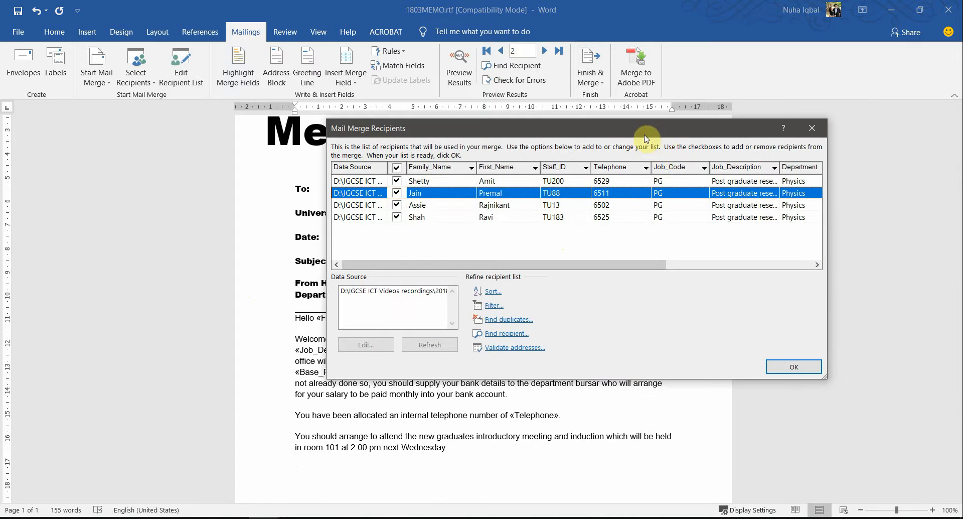
pyautogui.moveTo(627, 129); pyautogui.dragTo(450, 164)
pyautogui.click(315, 340)
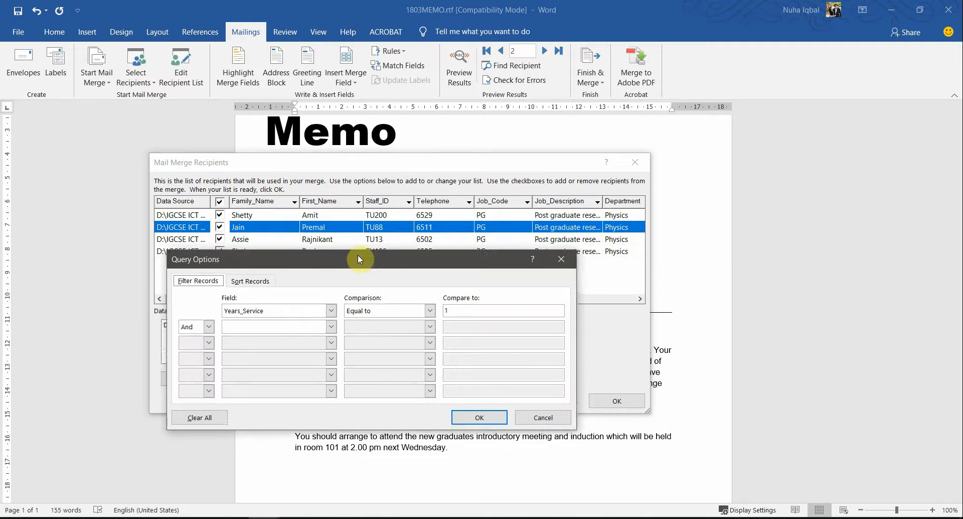
pyautogui.moveTo(357, 255); pyautogui.dragTo(387, 276)
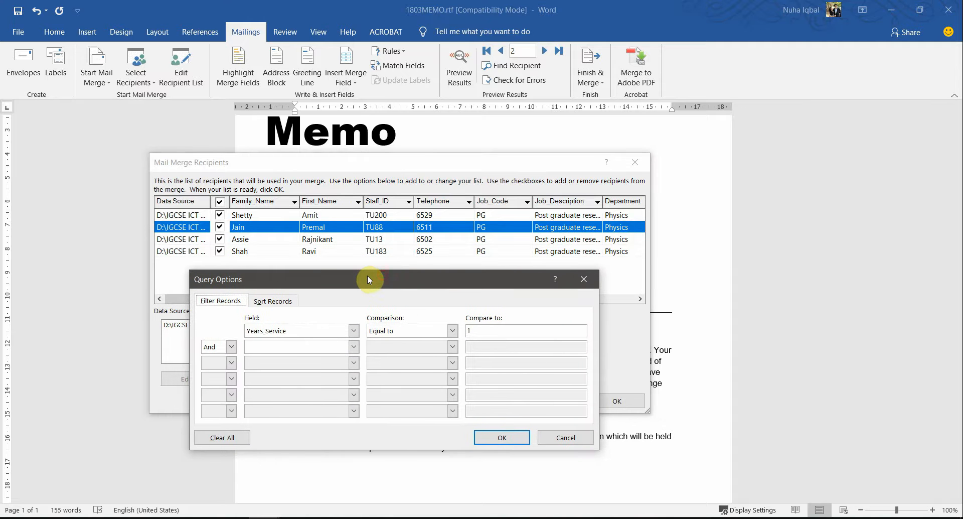
# Snip the recipient list with its filter, then close both dialogs without changes
pyautogui.press('super+shift+s')
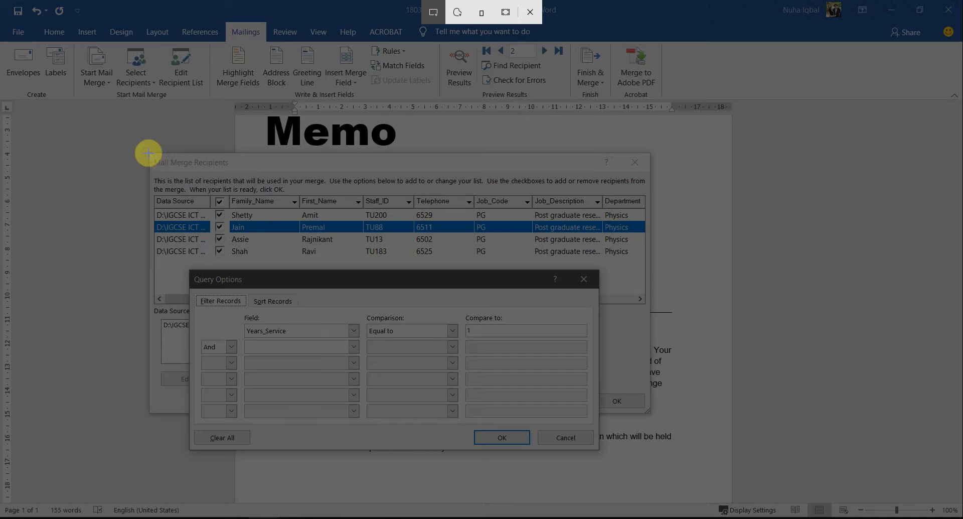
pyautogui.moveTo(149, 153); pyautogui.dragTo(648, 446)
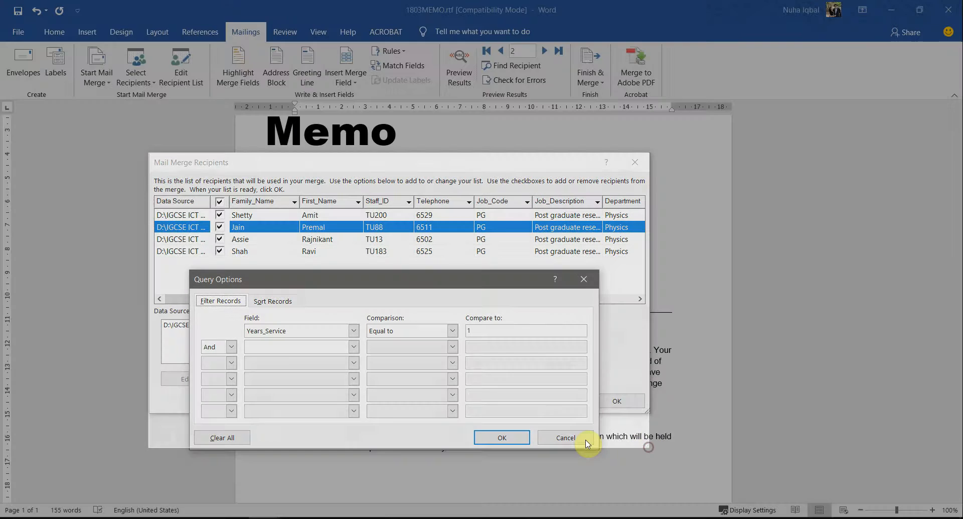
pyautogui.click(566, 435)
pyautogui.click(618, 401)
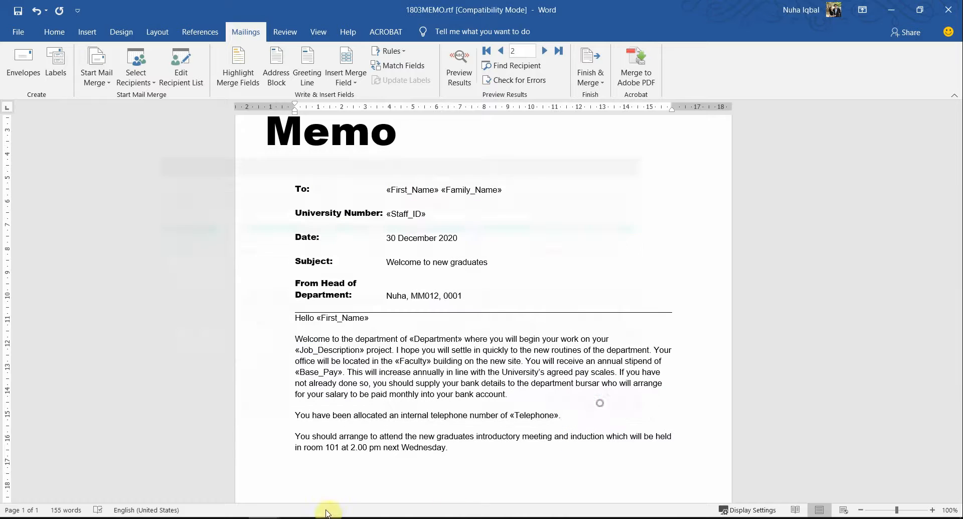
# Switch through the open windows to the EVIDENCE0001 evidence document
pyautogui.moveTo(264, 516)
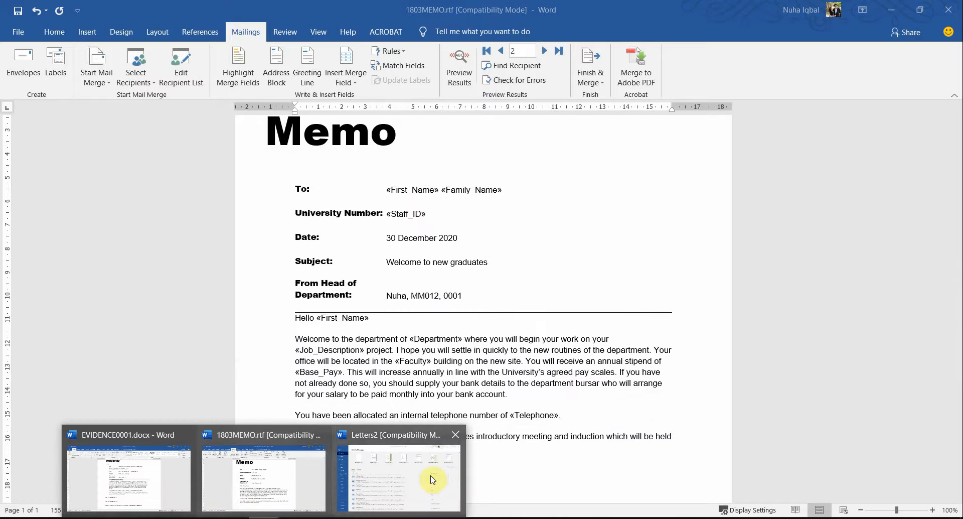
pyautogui.click(234, 518)
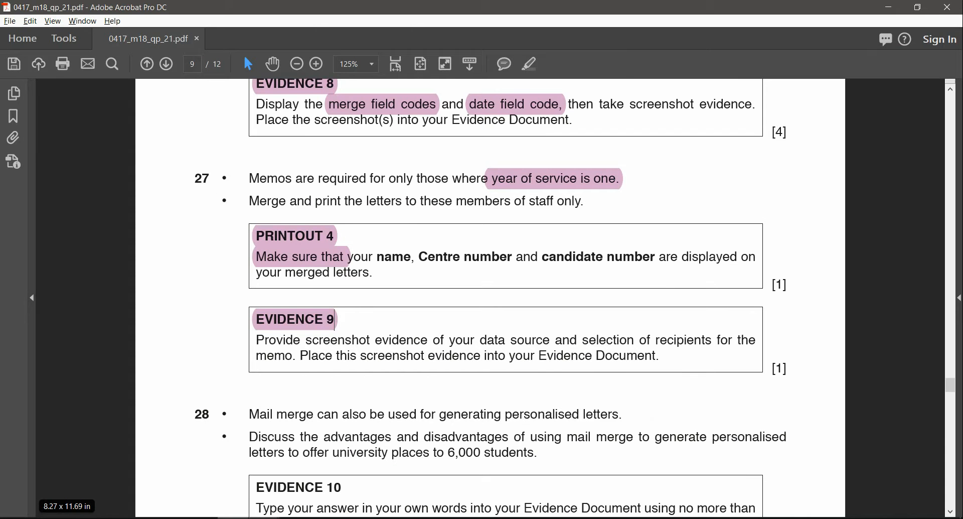
pyautogui.click(264, 518)
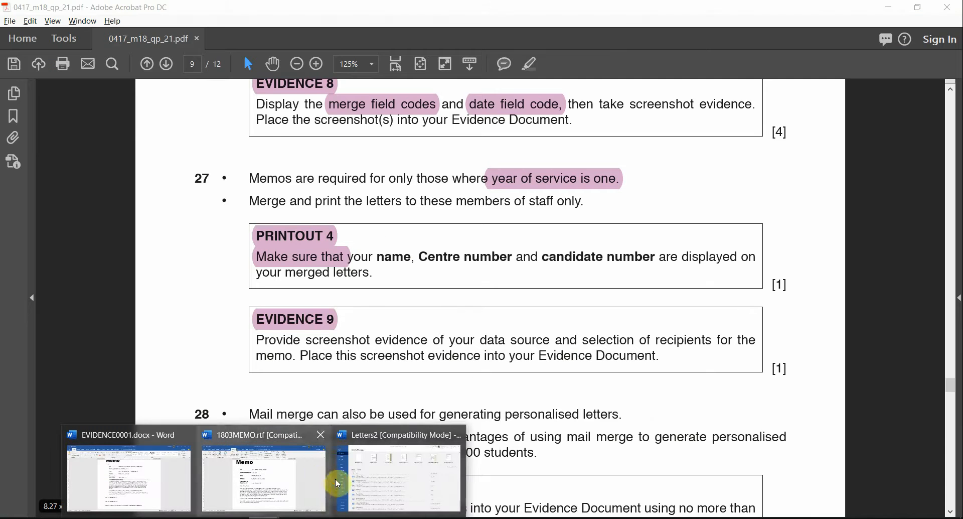
pyautogui.click(341, 479)
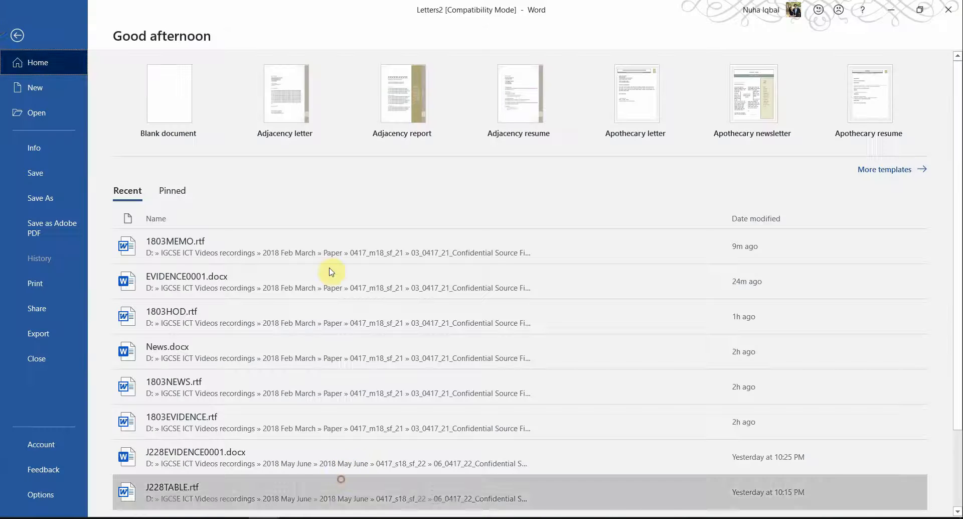
pyautogui.click(17, 35)
pyautogui.hotkey('alt', 'Tab')
pyautogui.hotkey('alt', 'Tab')
pyautogui.hotkey('alt', 'Tab')
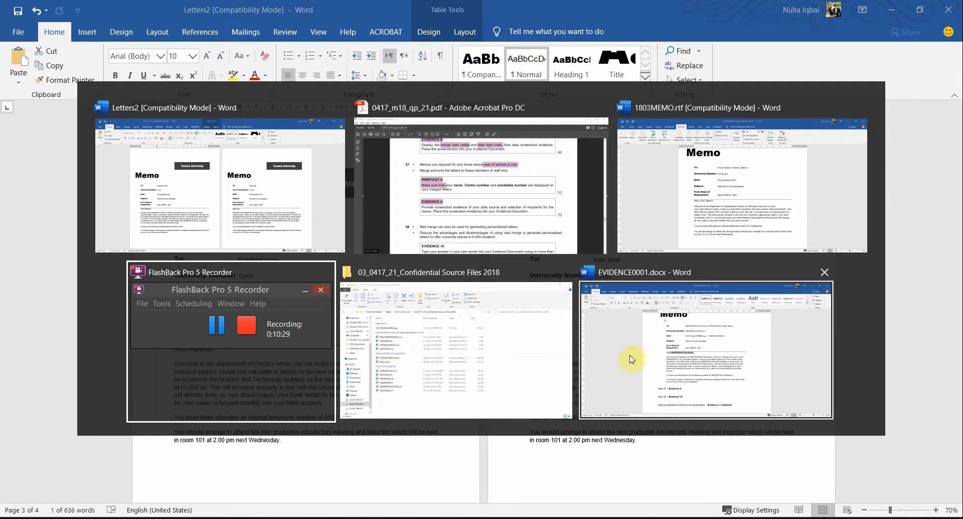
pyautogui.click(666, 363)
# Paste the recipient filter screenshot below Step 27 – Evidence 9
pyautogui.scroll(-6, 582, 376)
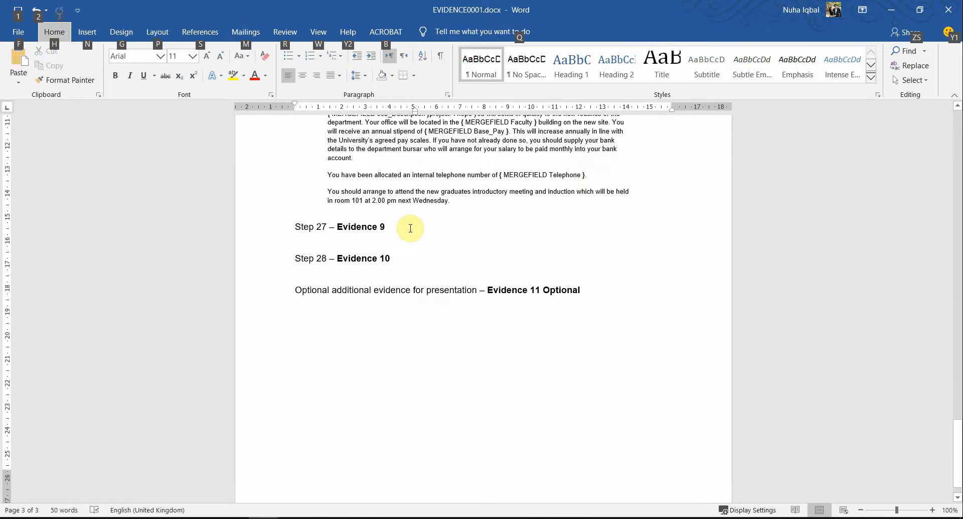
pyautogui.click(408, 227)
pyautogui.hotkey('ctrl', 'v')
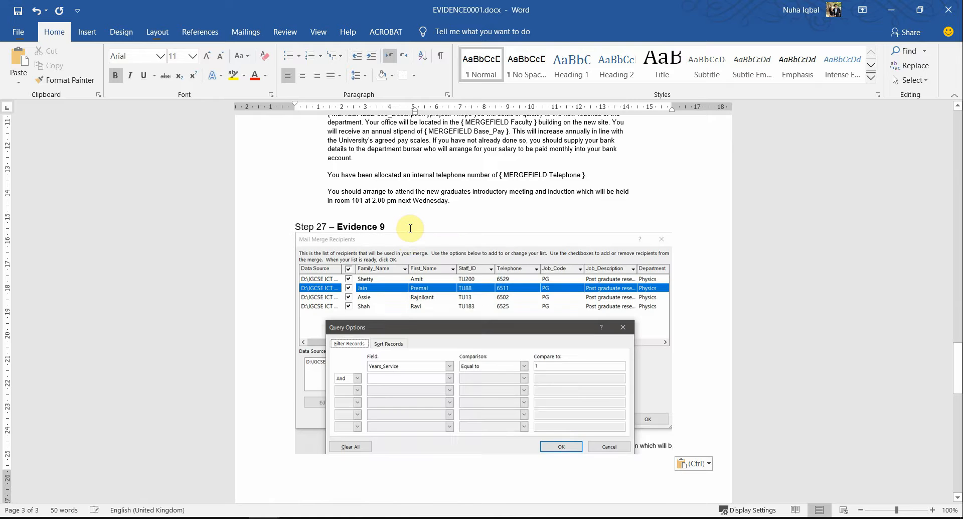
pyautogui.scroll(-3, 411, 228)
# Go to question 28 in the exam paper and highlight 'mail merge' pink
pyautogui.hotkey('alt', 'Tab')
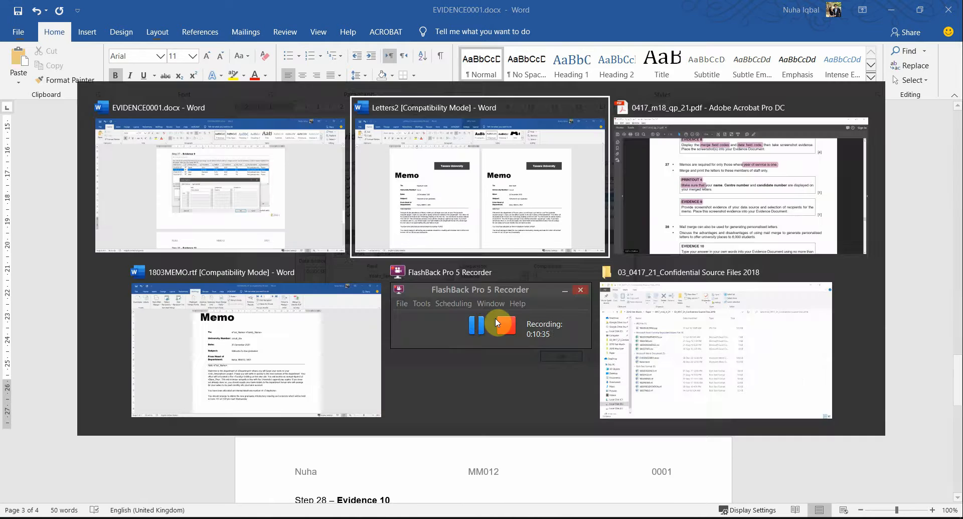
pyautogui.hotkey('alt', 'Tab')
pyautogui.scroll(-3, 604, 360)
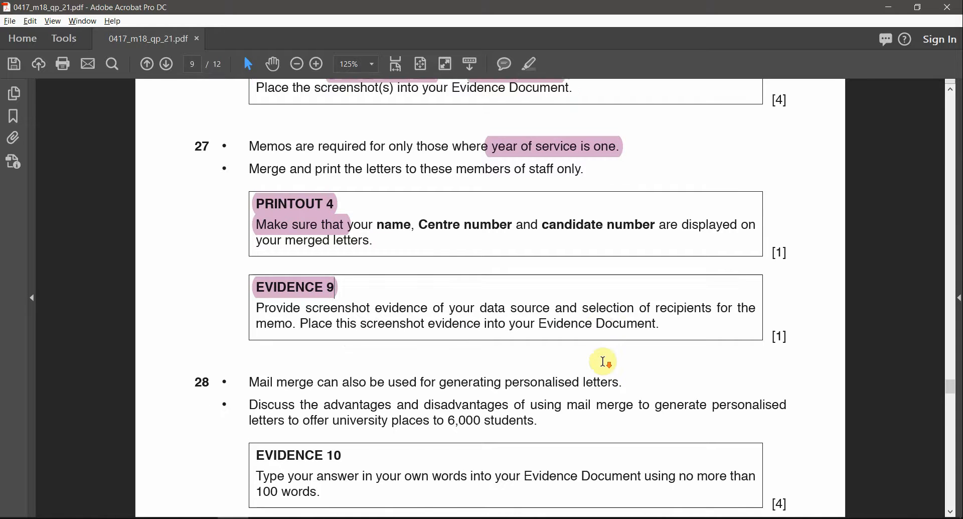
pyautogui.scroll(-1, 604, 360)
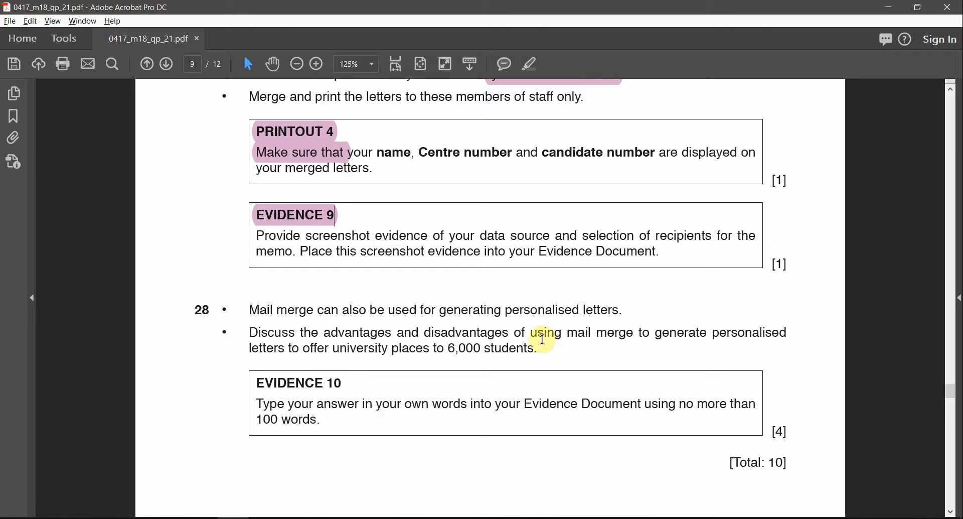
pyautogui.moveTo(568, 333); pyautogui.dragTo(632, 335)
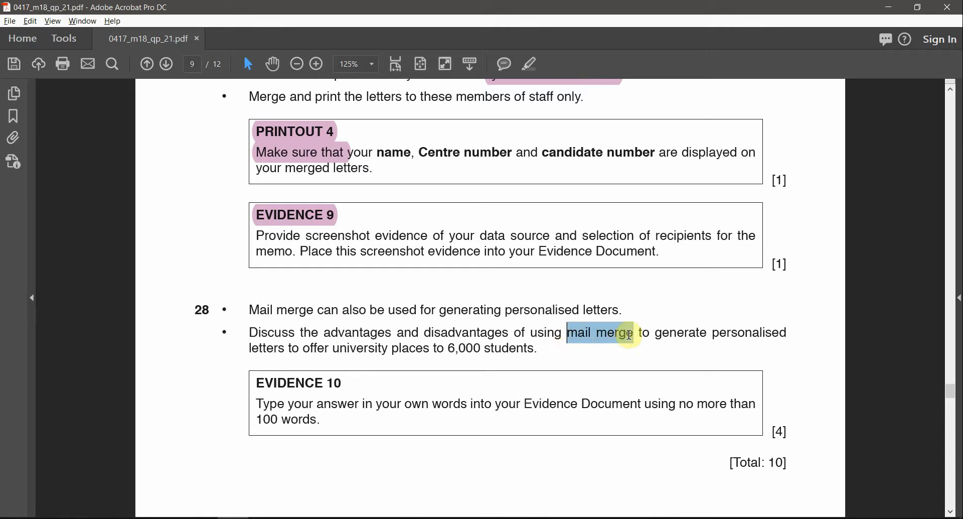
pyautogui.click(532, 64)
# Highlight 'advantages', 'disadvantages' and 'Discuss' in pink
pyautogui.doubleClick(337, 335)
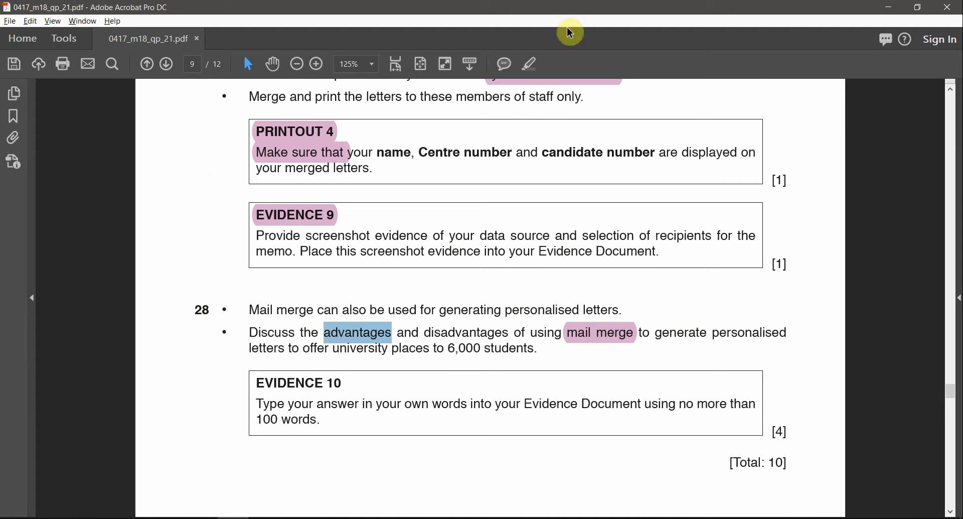
pyautogui.click(532, 65)
pyautogui.click(533, 66)
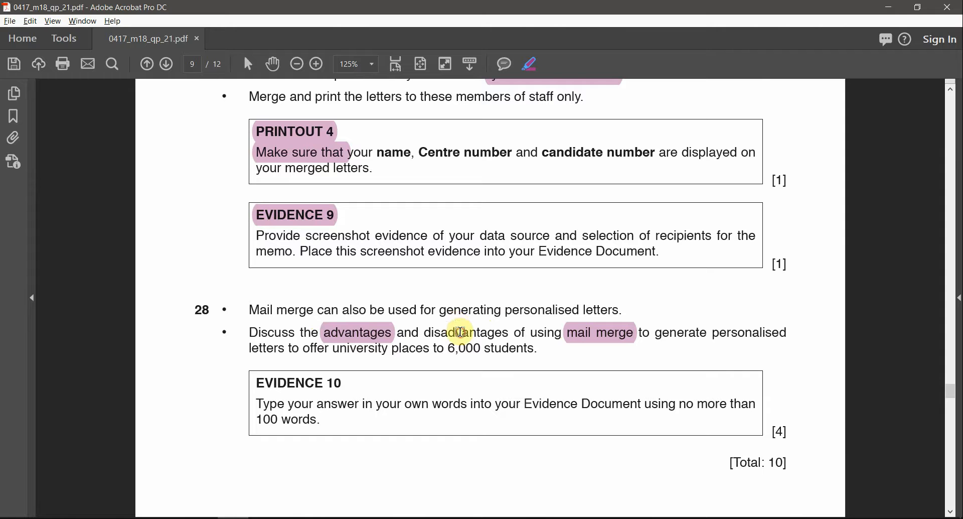
pyautogui.moveTo(513, 331); pyautogui.dragTo(438, 333)
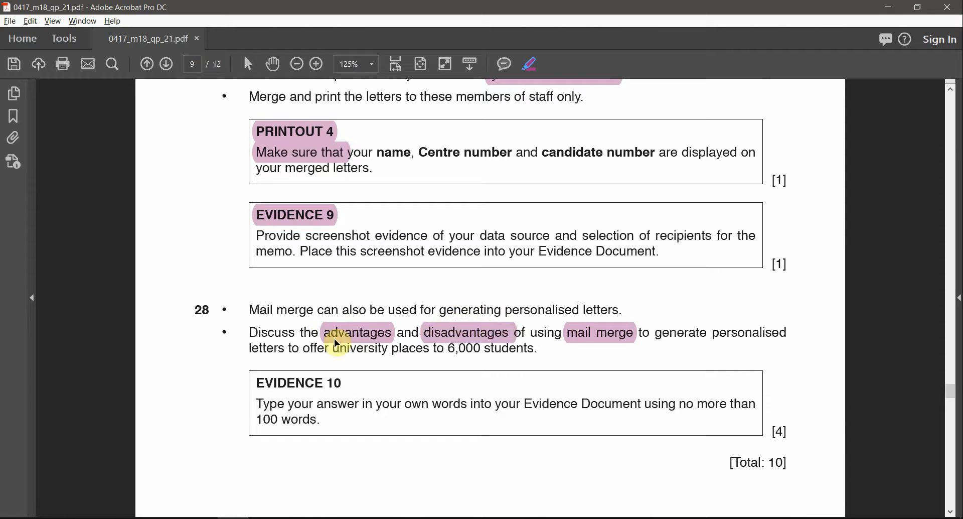
pyautogui.moveTo(251, 333); pyautogui.dragTo(296, 333)
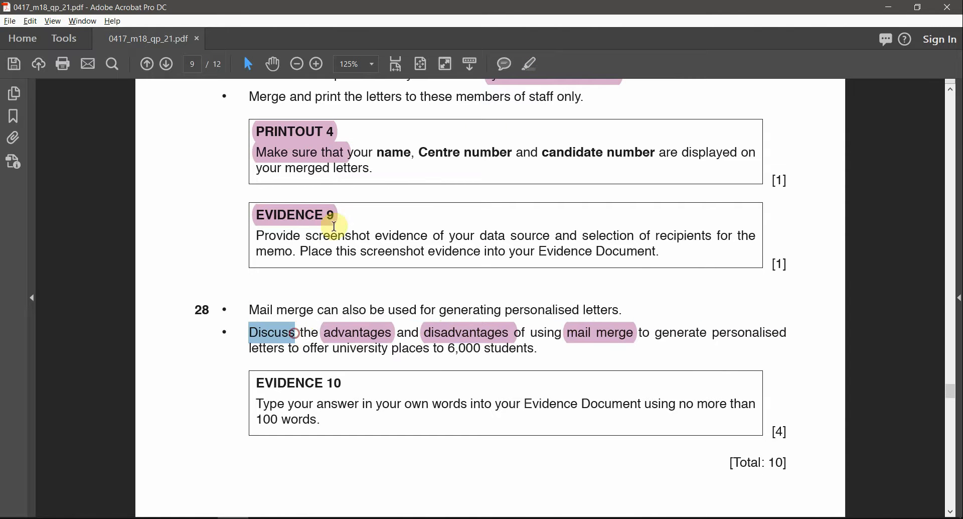
pyautogui.click(535, 65)
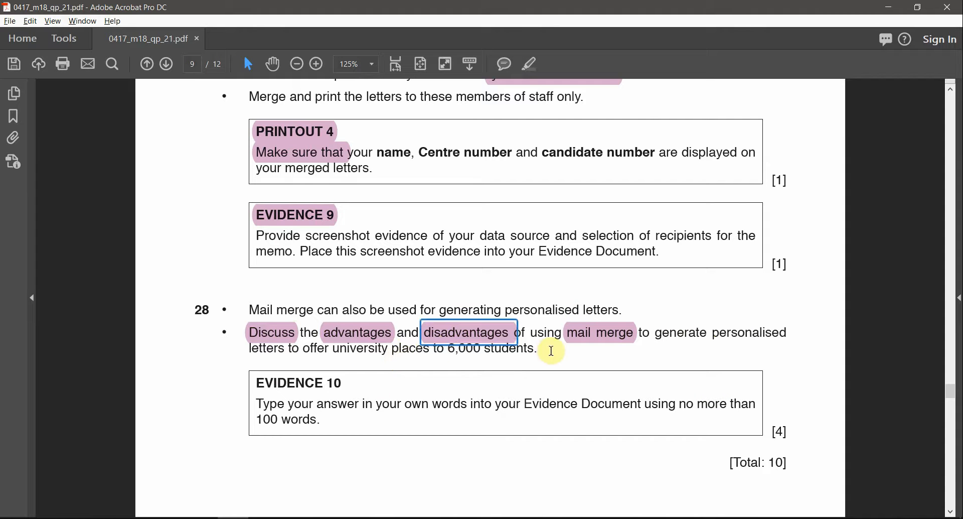
pyautogui.click(535, 349)
# Select the EVIDENCE 10 number, the 100-word limit and the [4] mark allocation
pyautogui.moveTo(344, 388); pyautogui.dragTo(327, 381)
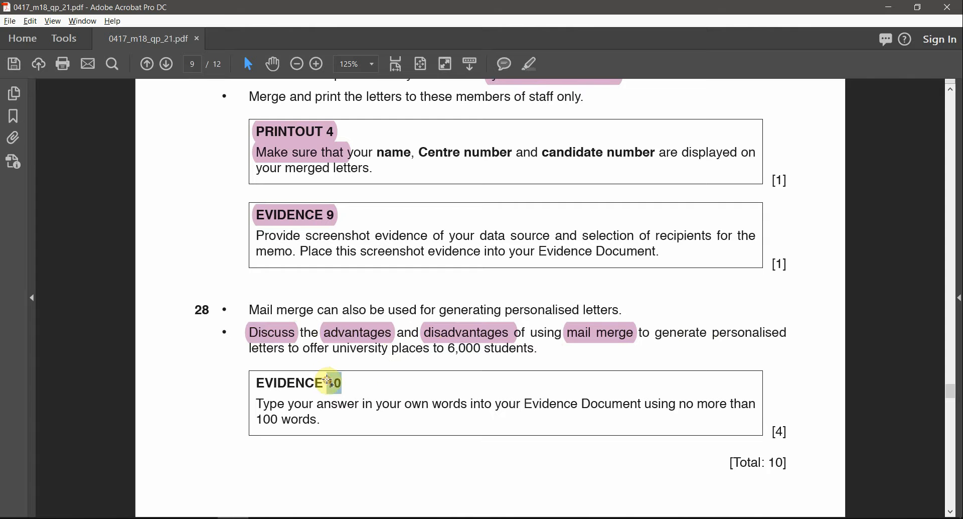
pyautogui.moveTo(256, 419); pyautogui.dragTo(279, 419)
pyautogui.scroll(-3, 444, 418)
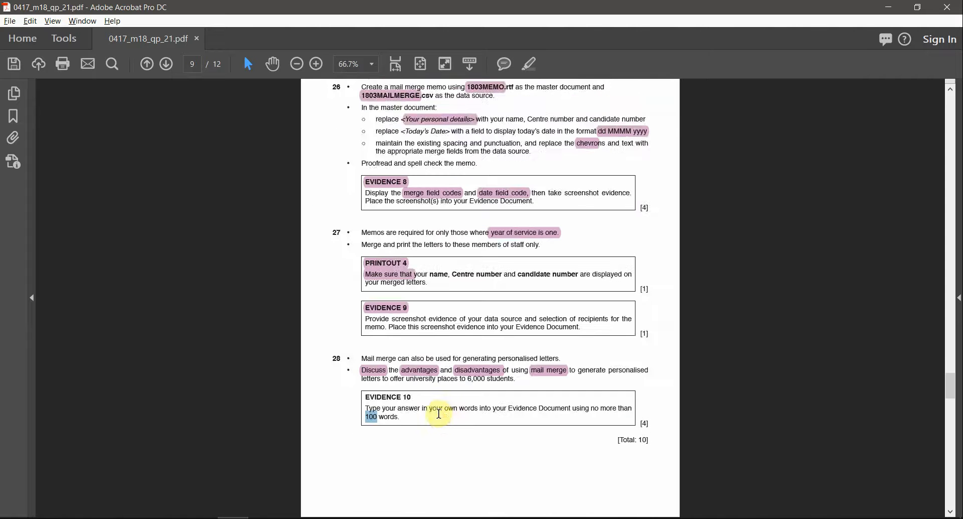
pyautogui.scroll(-6, 441, 417)
pyautogui.scroll(6, 440, 418)
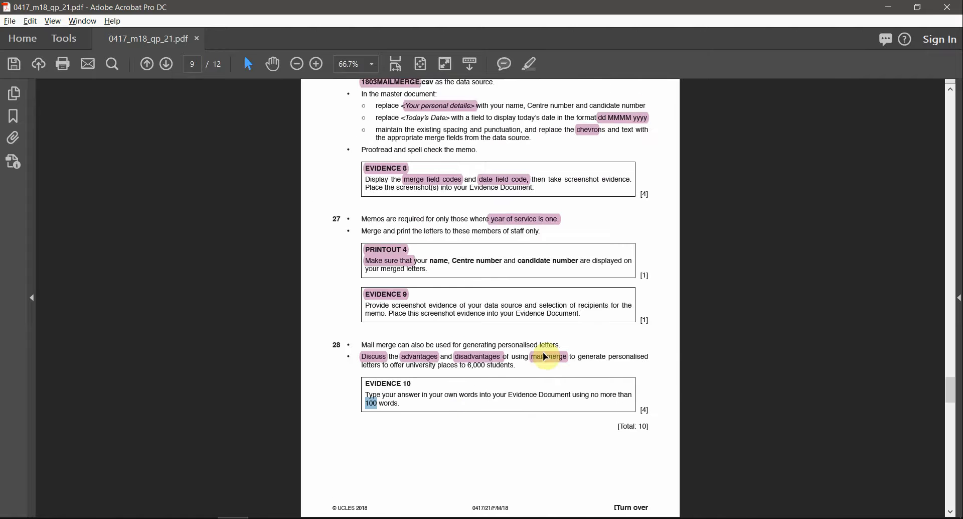
pyautogui.keyDown('ctrl'); pyautogui.scroll(4, 495, 354); pyautogui.keyUp('ctrl')
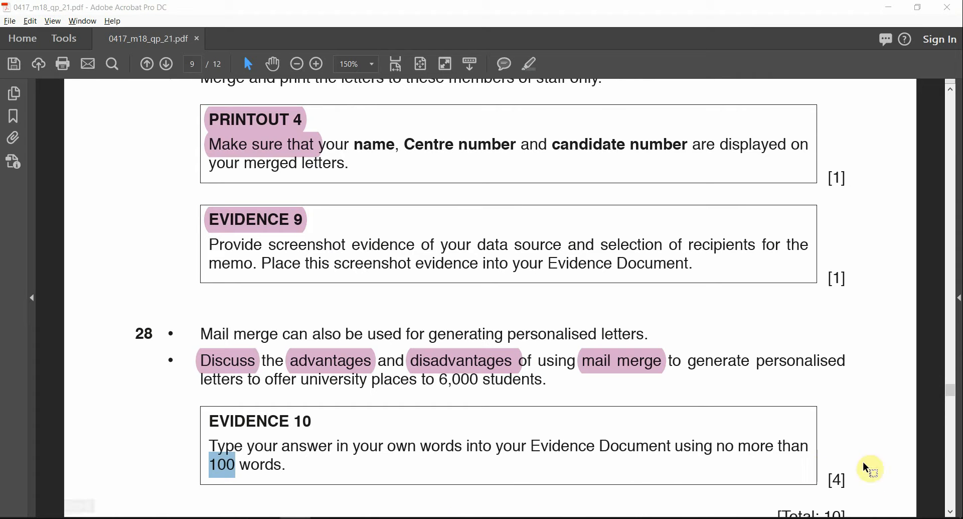
pyautogui.click(838, 477)
pyautogui.moveTo(826, 478); pyautogui.dragTo(845, 476)
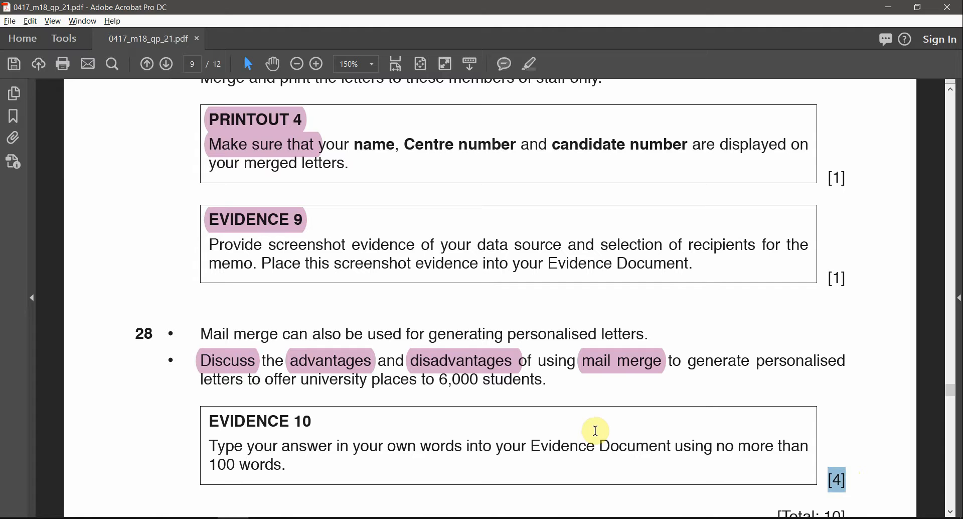
pyautogui.hotkey('alt', 'Tab')
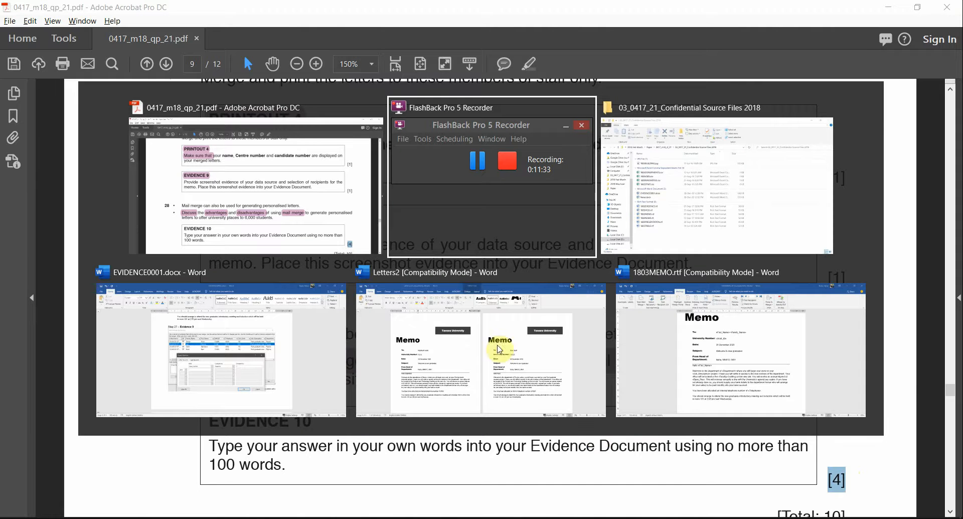
pyautogui.click(261, 360)
pyautogui.scroll(-8, 477, 361)
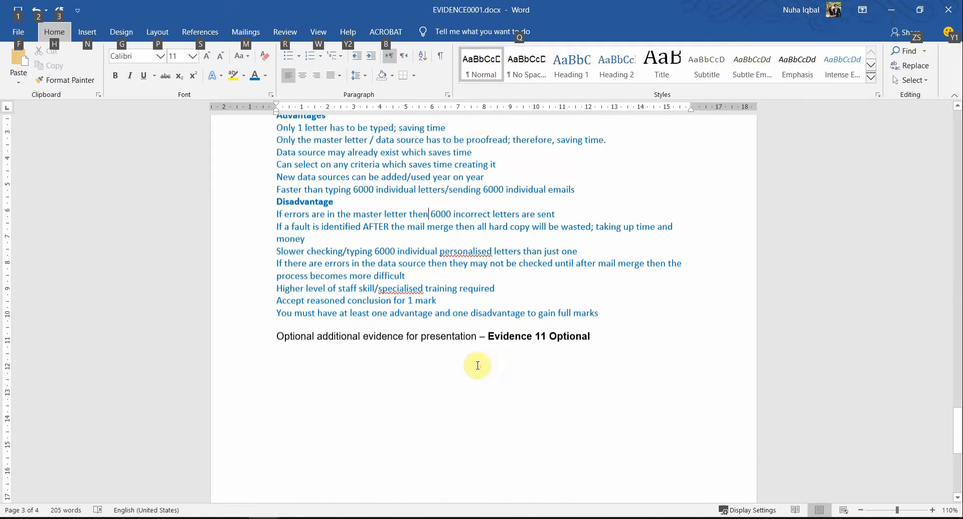
pyautogui.scroll(3, 478, 331)
pyautogui.keyDown('ctrl'); pyautogui.scroll(2, 478, 303); pyautogui.keyUp('ctrl')
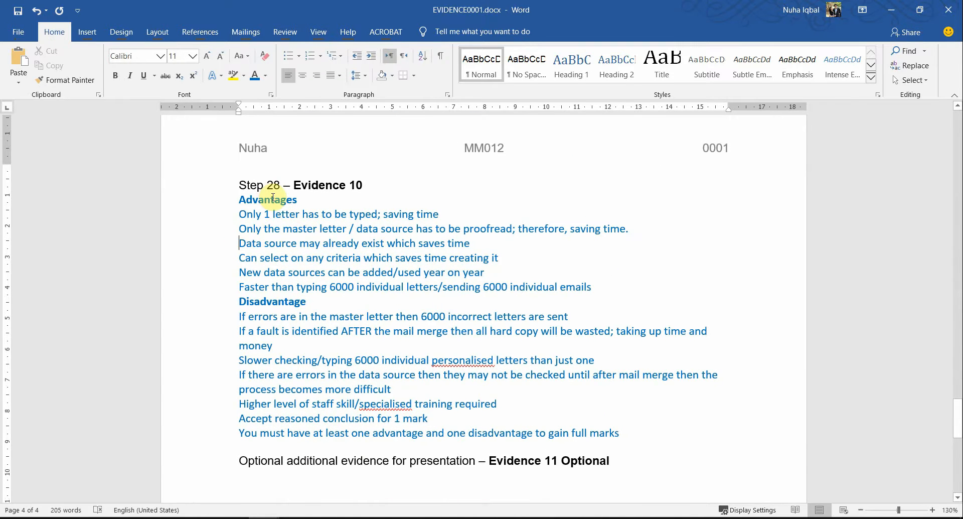
pyautogui.doubleClick(272, 197)
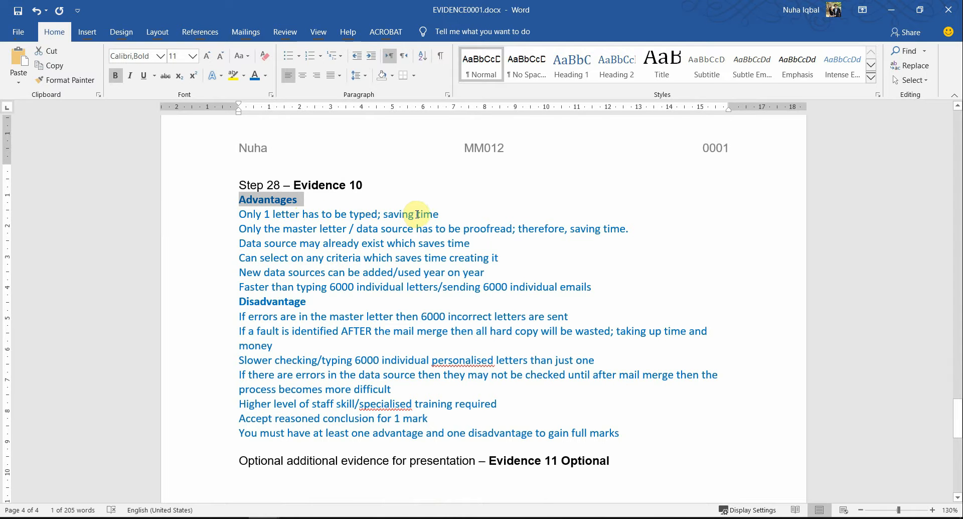
pyautogui.moveTo(264, 214); pyautogui.dragTo(364, 215)
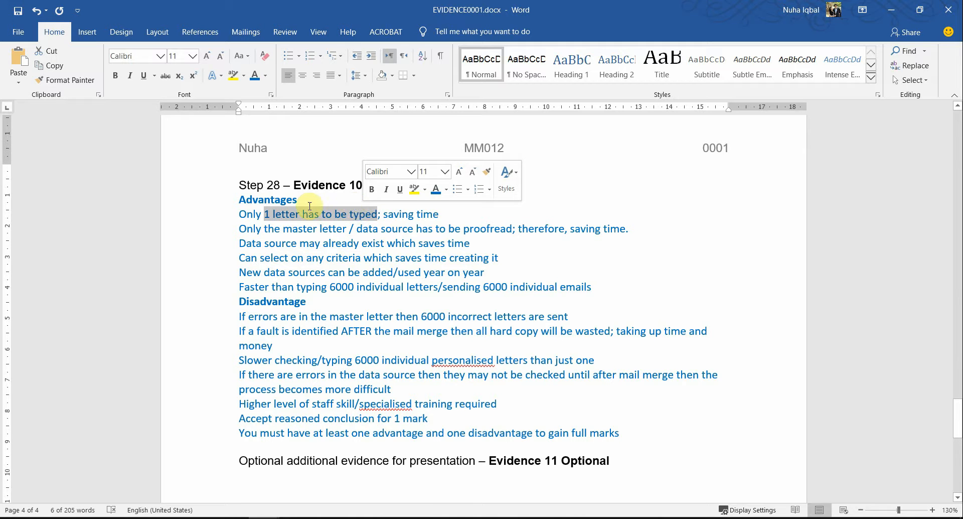
pyautogui.click(281, 213)
pyautogui.moveTo(261, 213); pyautogui.dragTo(376, 214)
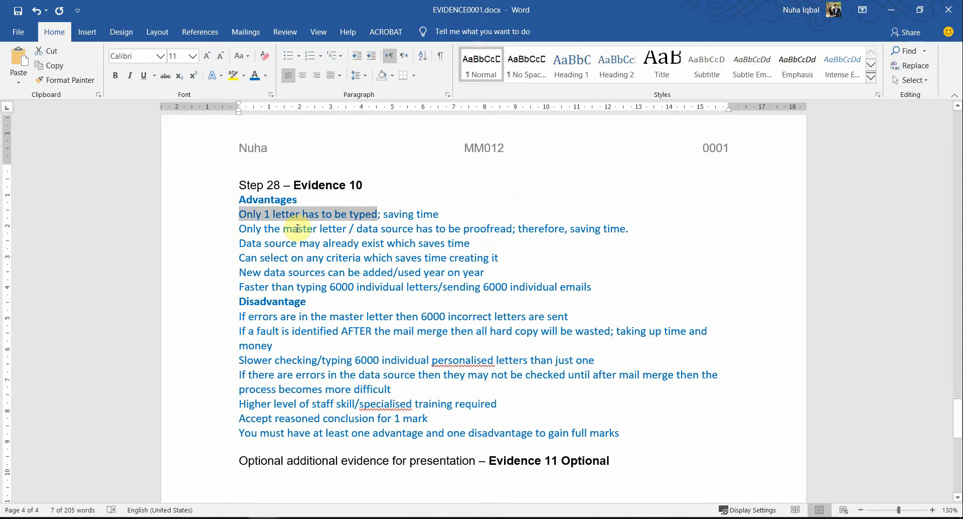
pyautogui.moveTo(299, 228); pyautogui.dragTo(424, 231)
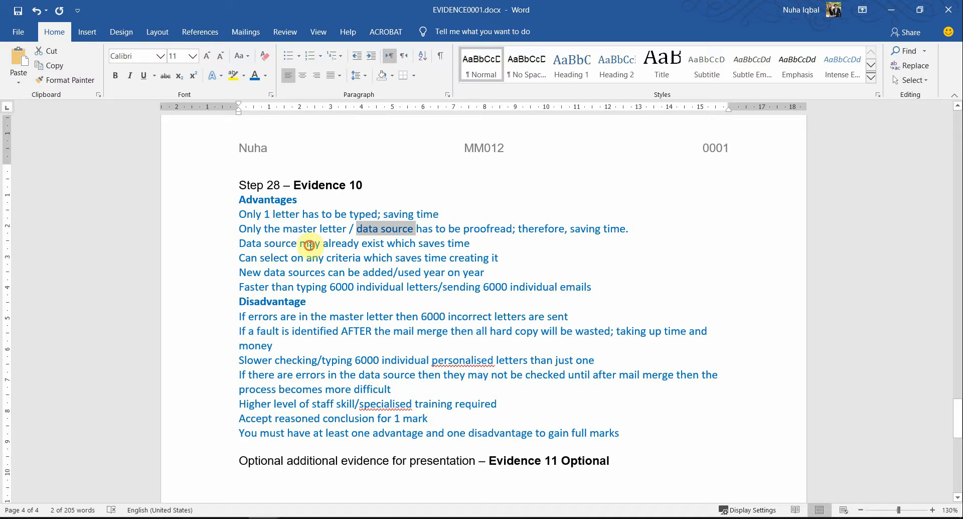
pyautogui.moveTo(309, 245); pyautogui.dragTo(422, 246)
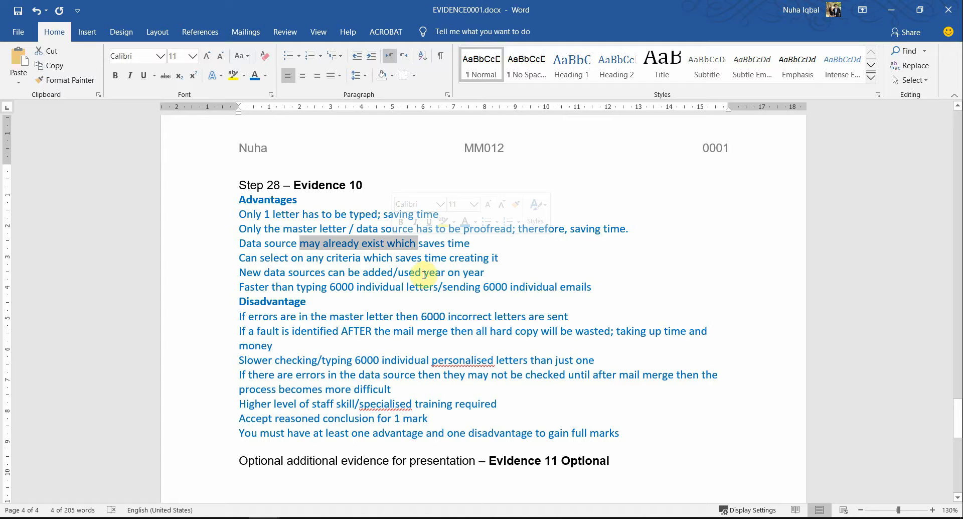
pyautogui.moveTo(241, 258); pyautogui.dragTo(364, 259)
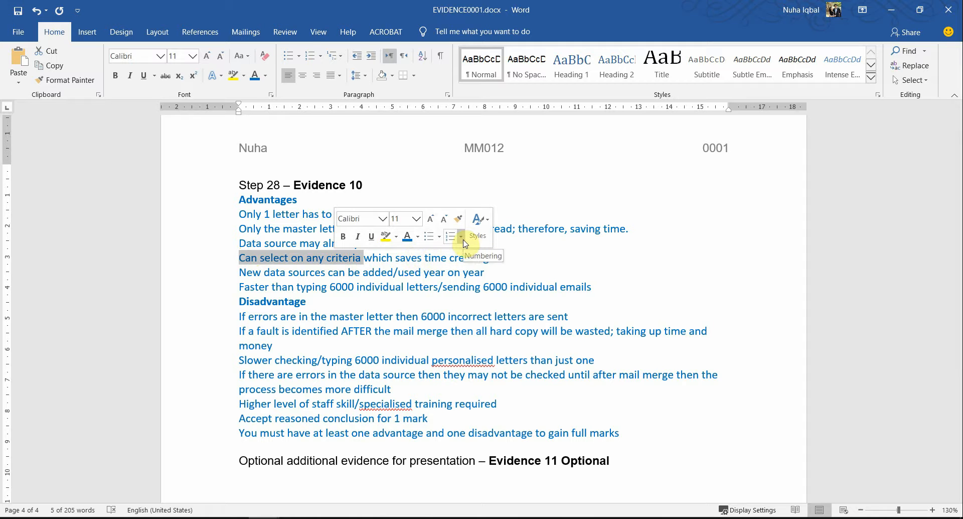
pyautogui.click(326, 273)
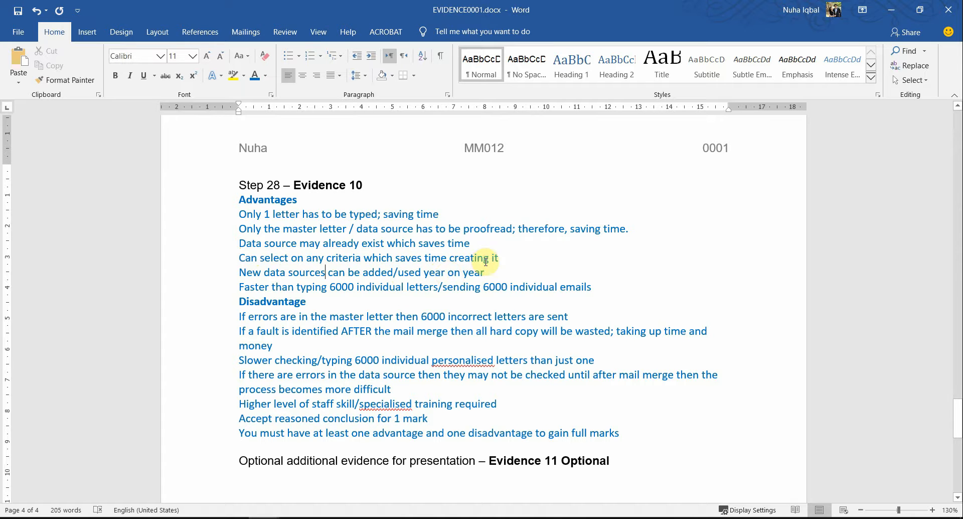
pyautogui.moveTo(486, 267); pyautogui.dragTo(352, 272)
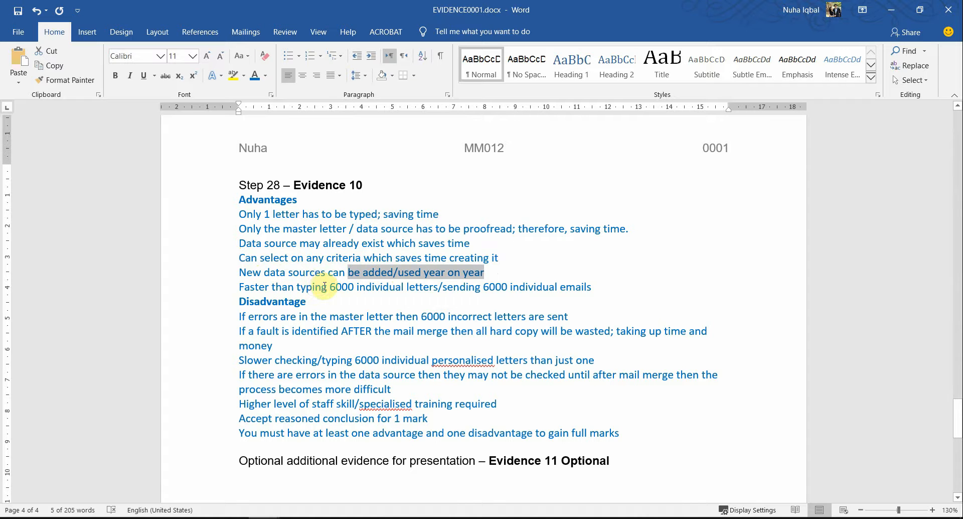
pyautogui.moveTo(331, 285); pyautogui.dragTo(434, 292)
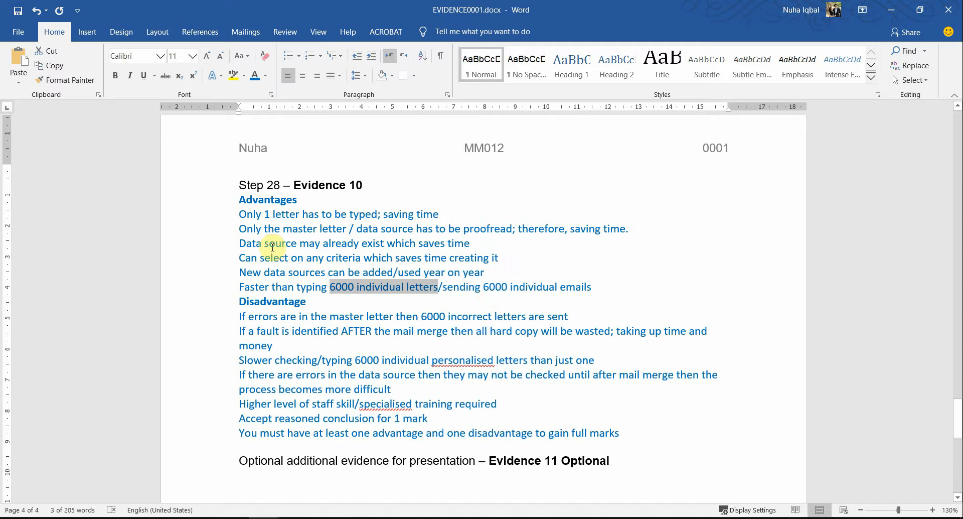
pyautogui.moveTo(260, 242); pyautogui.dragTo(285, 243)
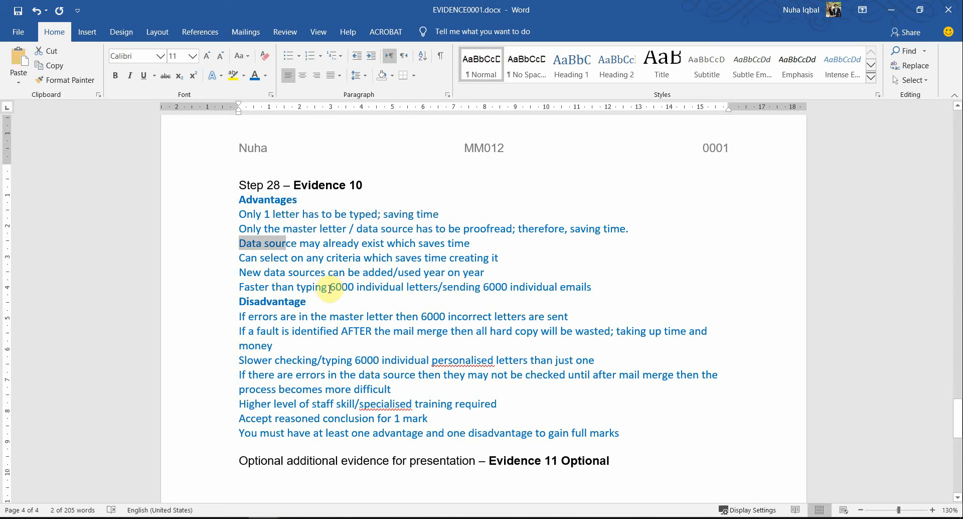
pyautogui.moveTo(329, 288); pyautogui.dragTo(391, 289)
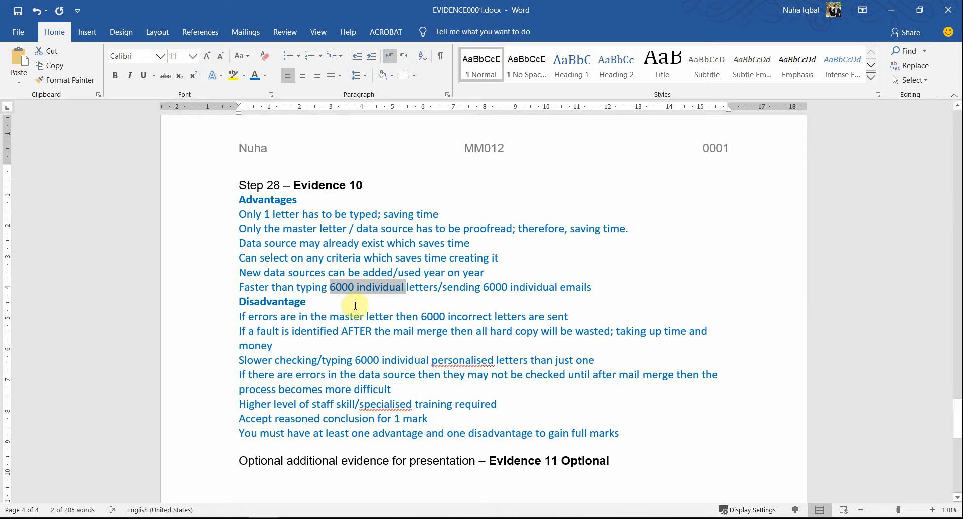
pyautogui.moveTo(391, 319); pyautogui.dragTo(531, 312)
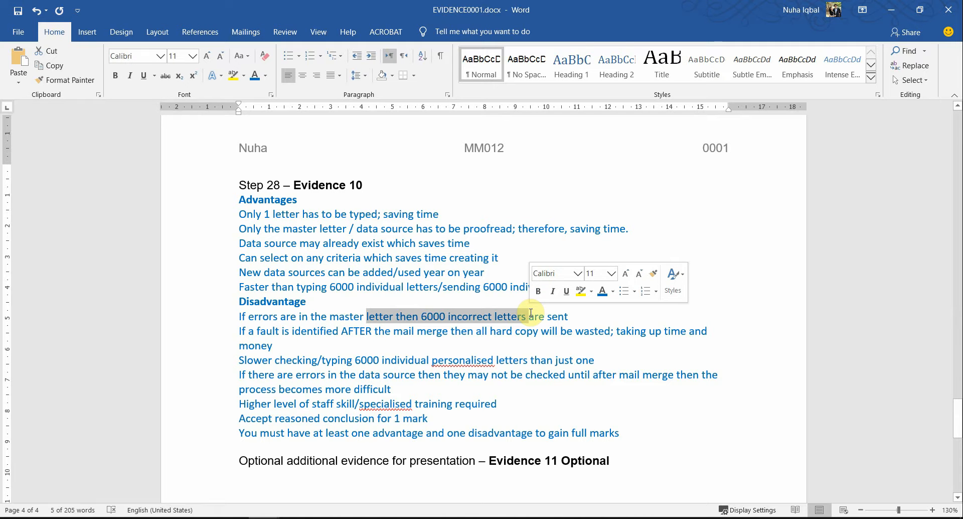
pyautogui.moveTo(290, 515)
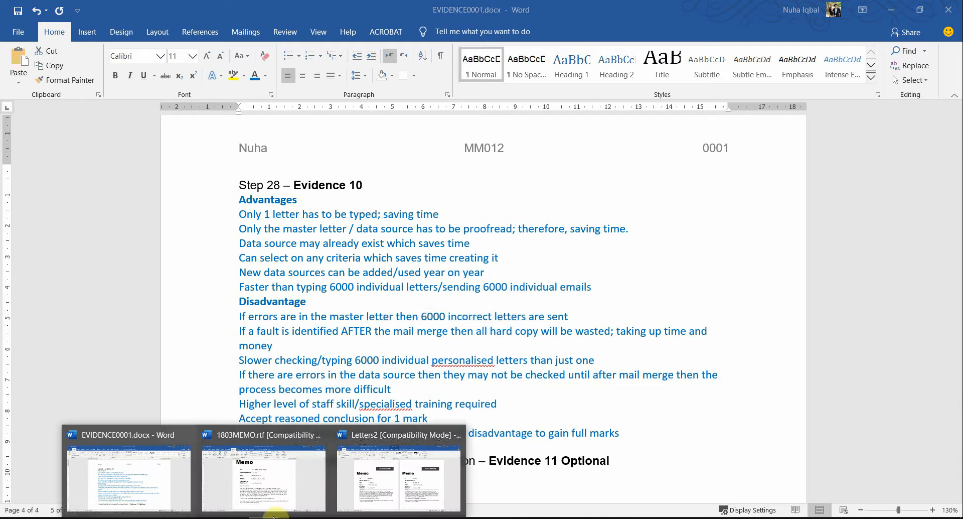
pyautogui.click(304, 464)
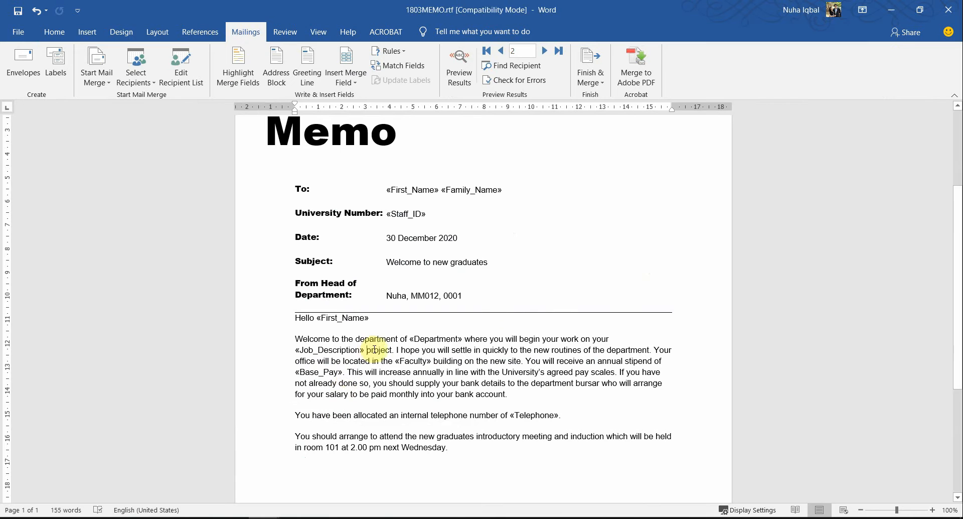
pyautogui.moveTo(392, 349); pyautogui.dragTo(296, 350)
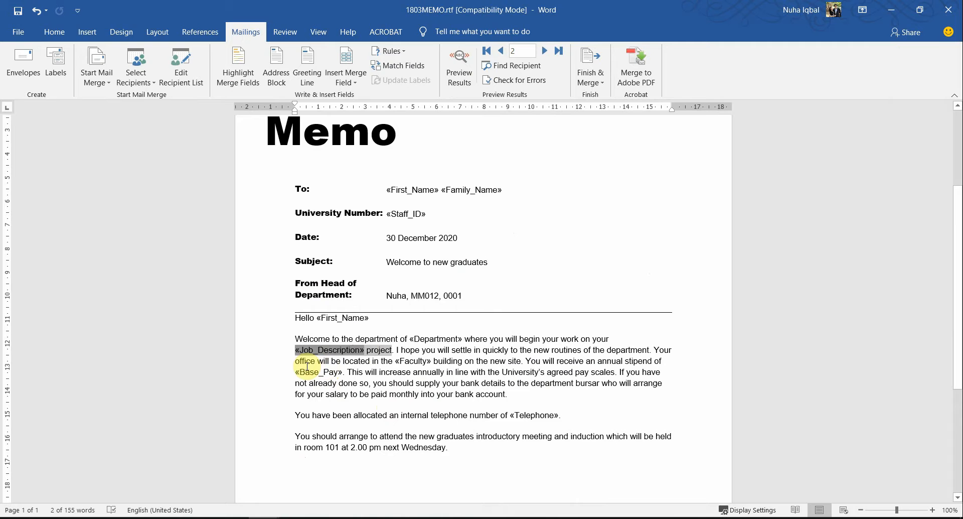
pyautogui.hotkey('alt', 'Tab')
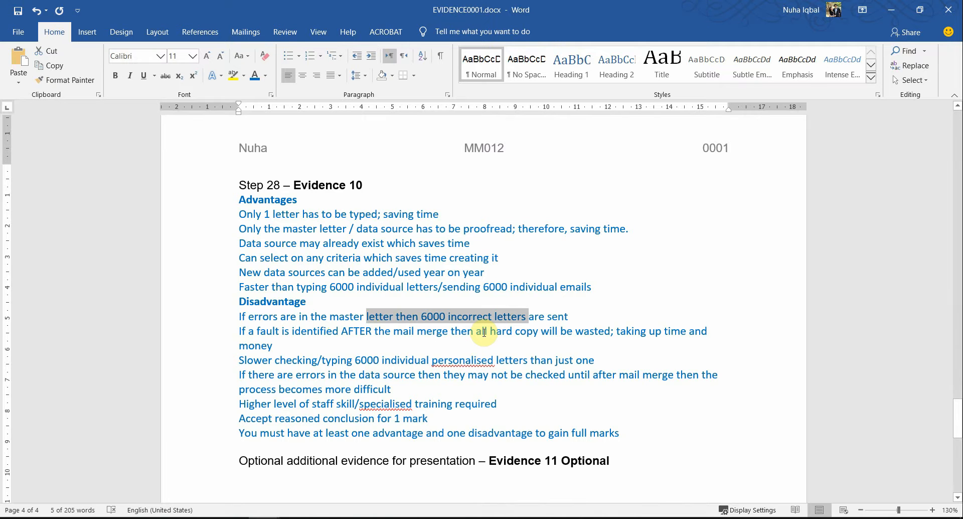
pyautogui.hotkey('alt', 'Tab')
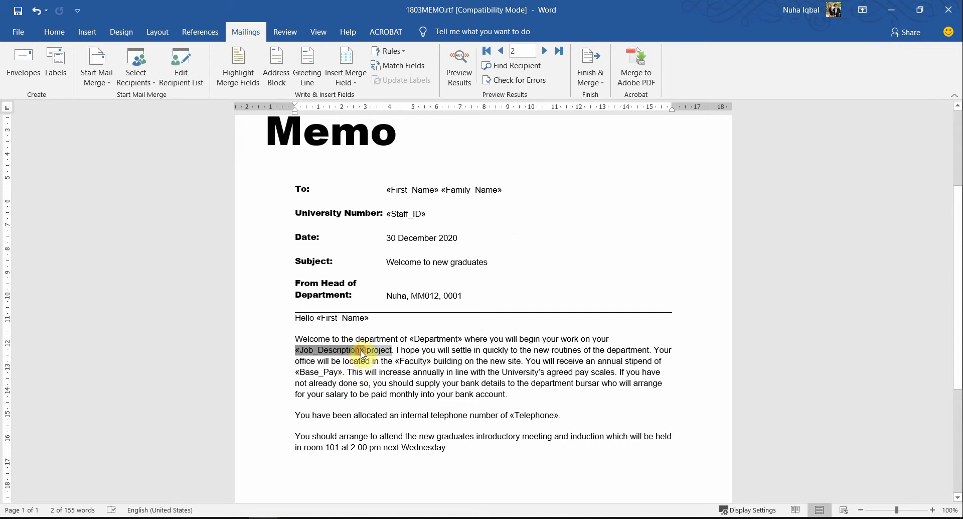
pyautogui.click(364, 351)
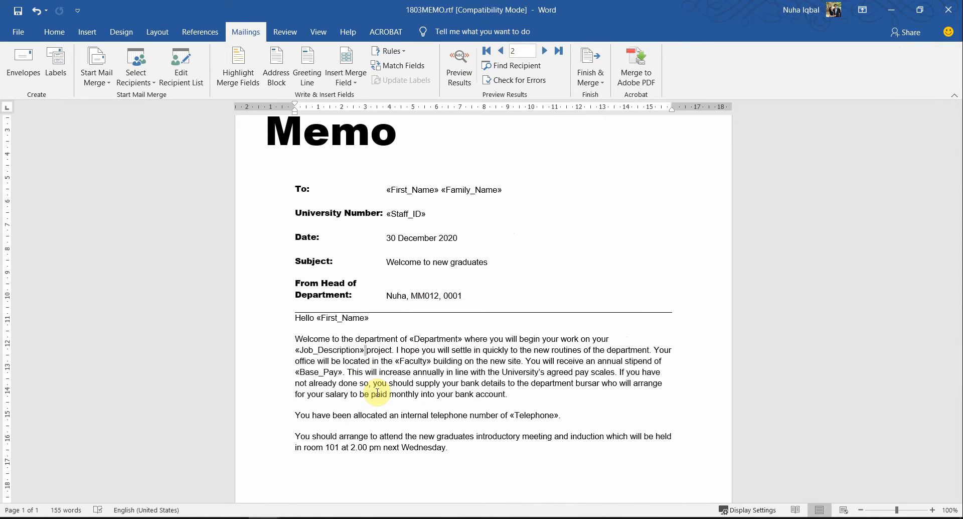
pyautogui.hotkey('alt', 'Tab')
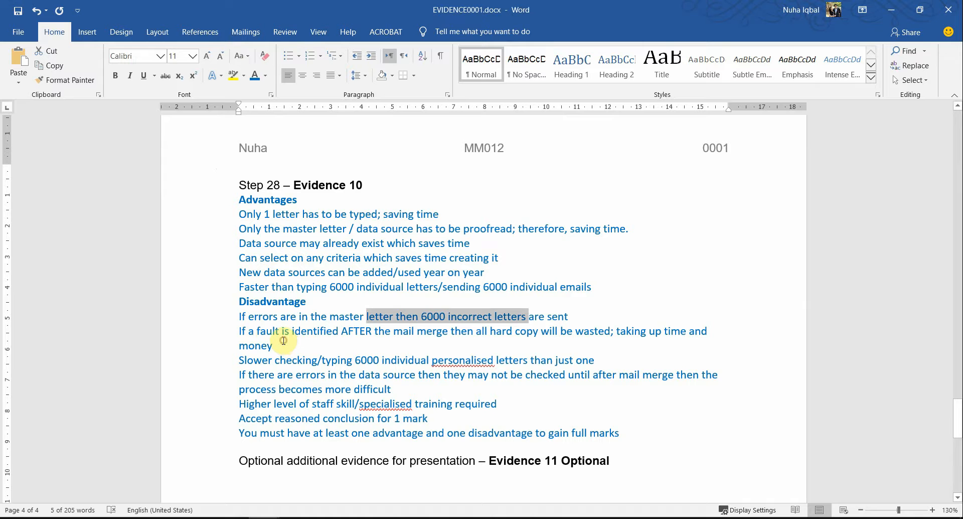
pyautogui.tripleClick(265, 334)
pyautogui.moveTo(260, 361); pyautogui.dragTo(427, 359)
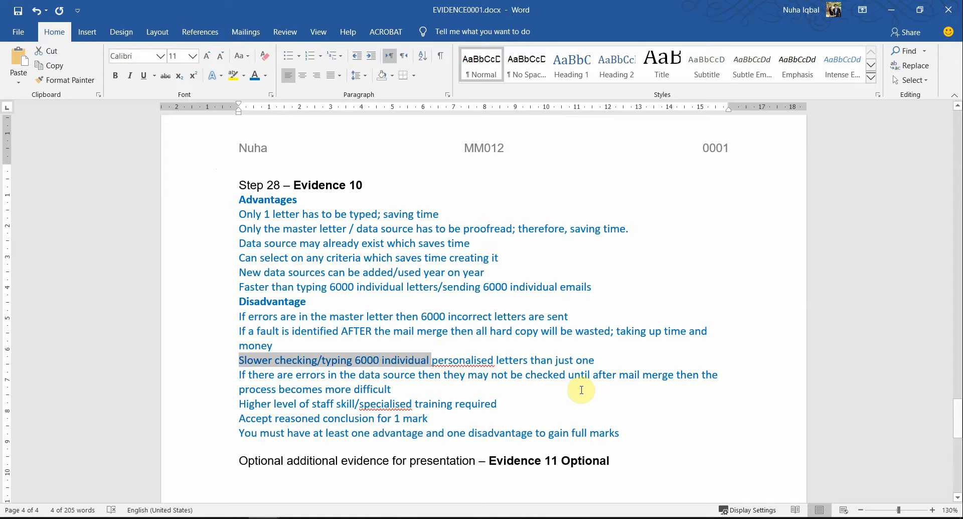
pyautogui.click(416, 375)
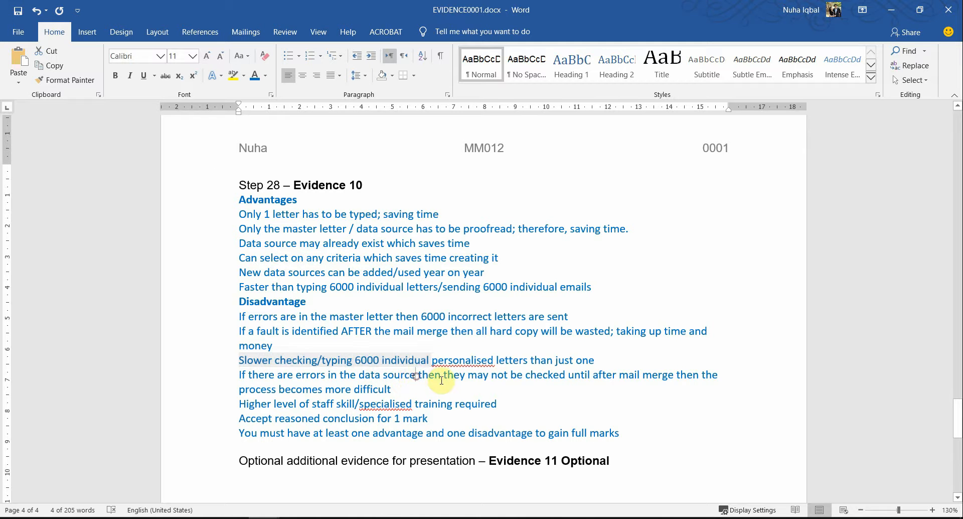
pyautogui.moveTo(415, 376); pyautogui.dragTo(478, 386)
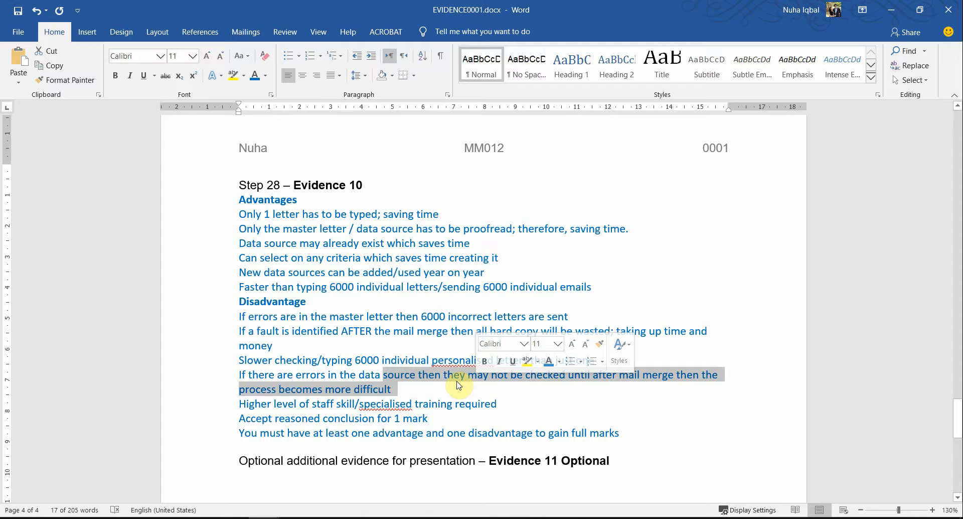
pyautogui.click(396, 389)
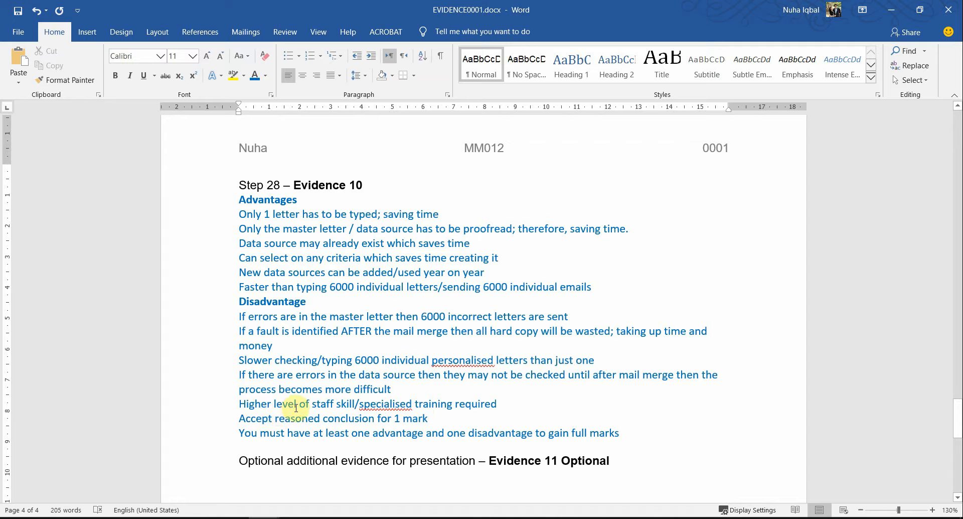
# Review the staff-training phrase and the advantages and disadvantages lines of the Evidence 10 answer
pyautogui.moveTo(296, 407); pyautogui.dragTo(425, 409)
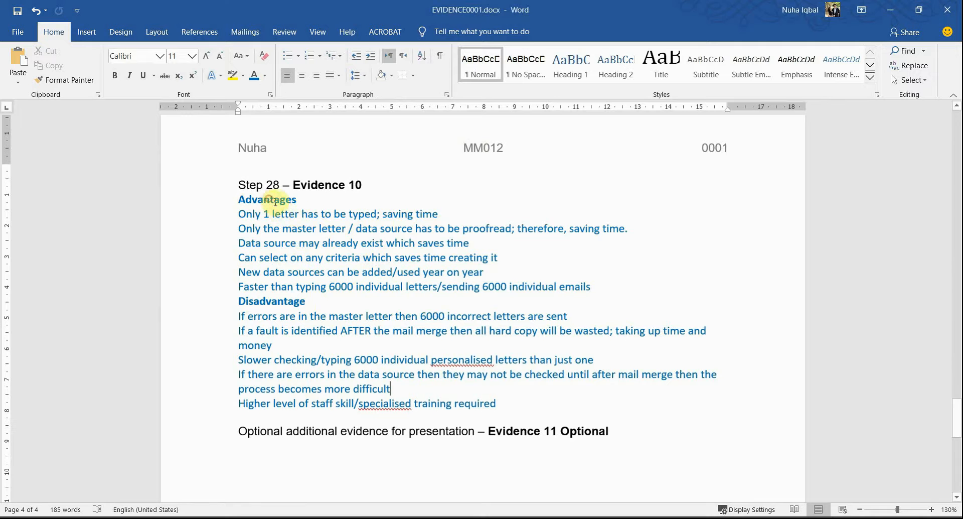
pyautogui.moveTo(260, 214); pyautogui.dragTo(324, 271)
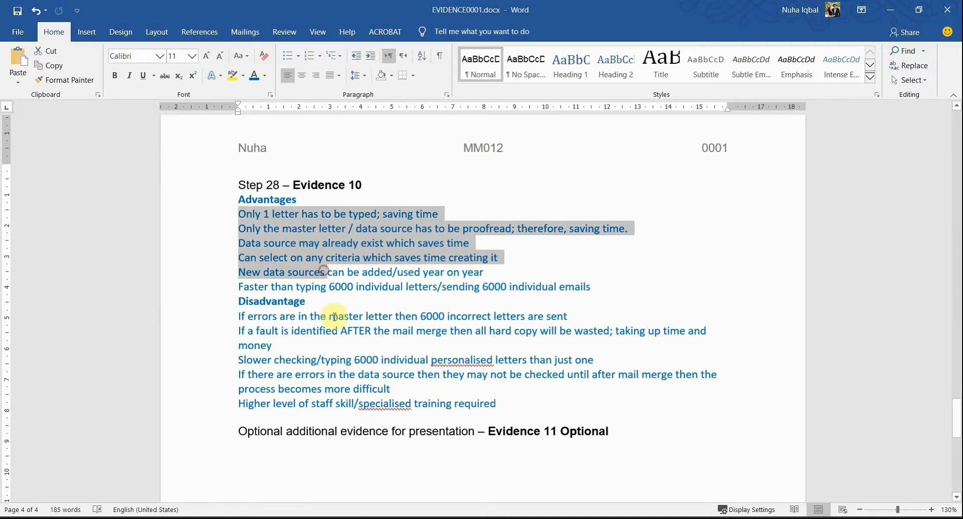
pyautogui.moveTo(266, 316); pyautogui.dragTo(323, 389)
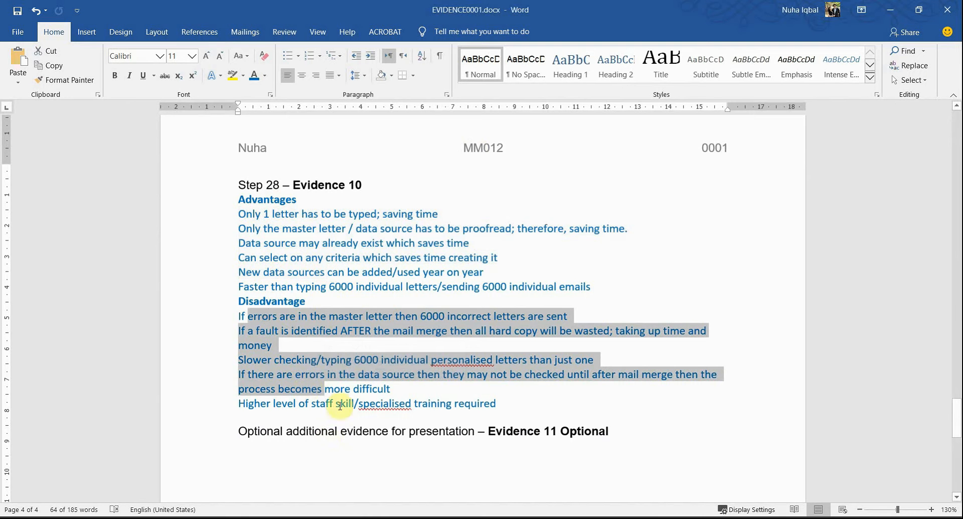
pyautogui.click(328, 262)
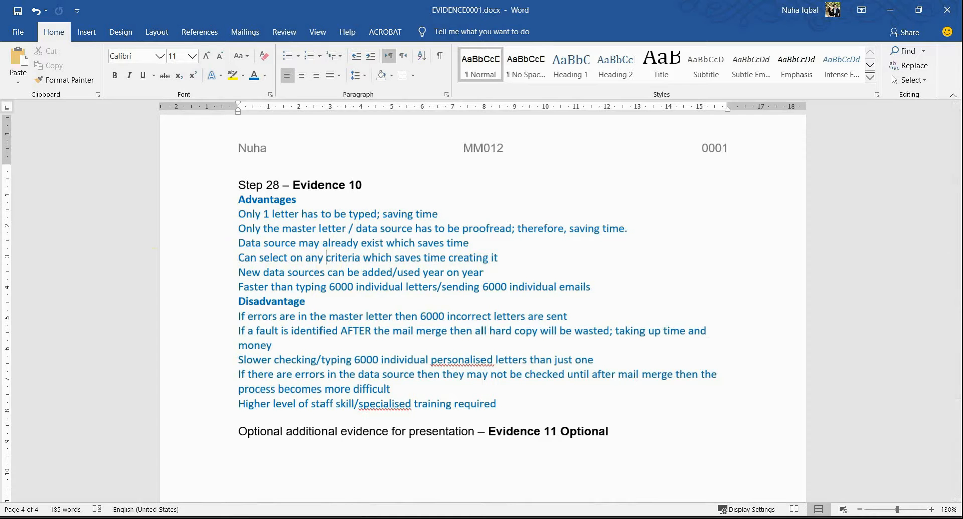
# Return to the exam paper and select question 28's EVIDENCE 10 heading
pyautogui.hotkey('alt', 'Tab')
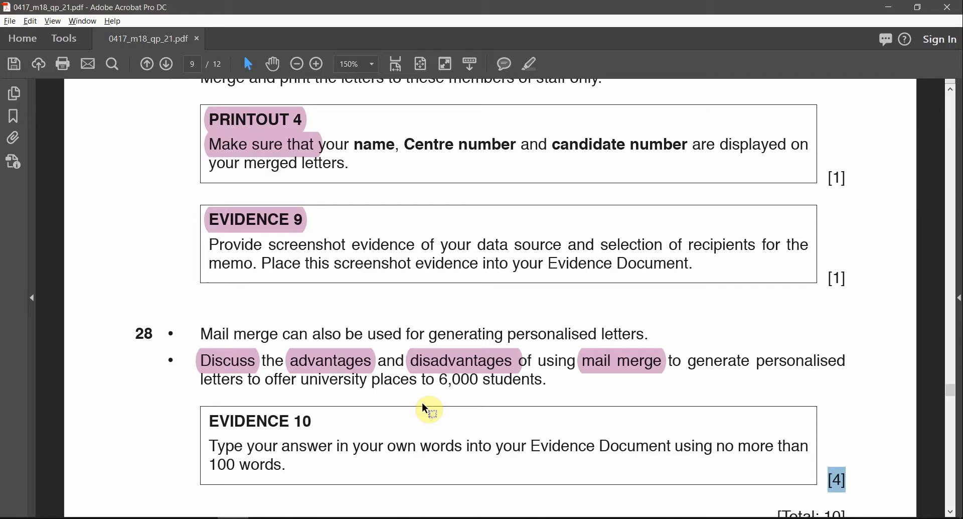
pyautogui.tripleClick(304, 421)
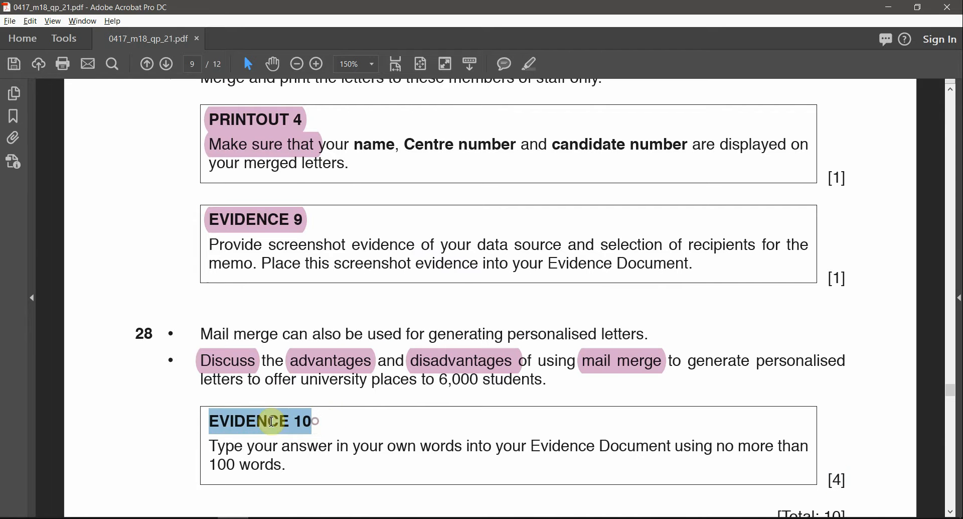
pyautogui.keyDown('ctrl'); pyautogui.scroll(-4, 449, 380); pyautogui.keyUp('ctrl')
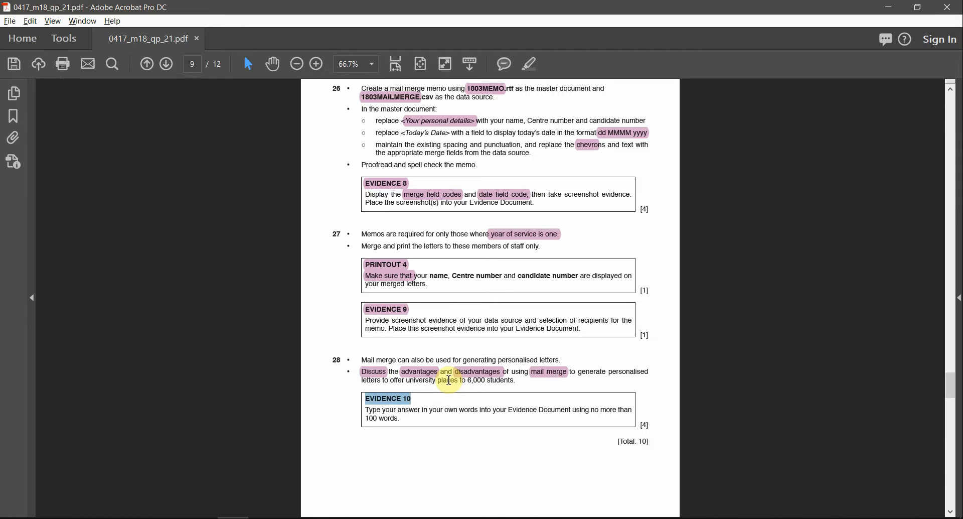